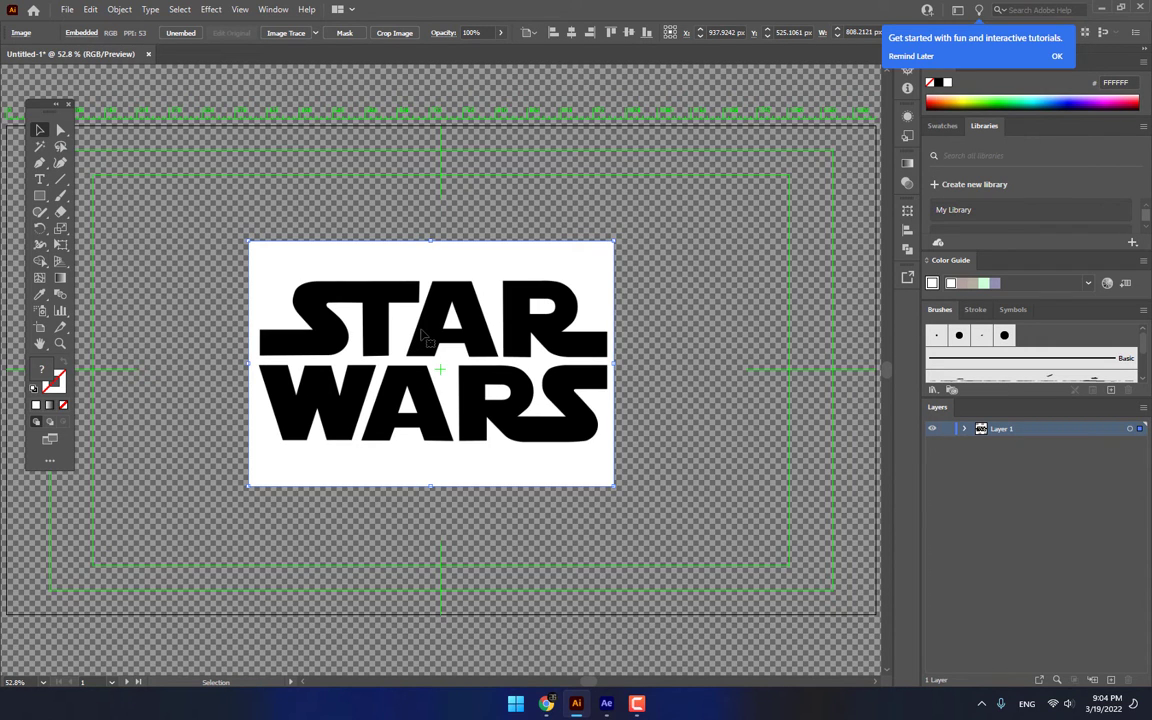
Convert the Star Wars logo image to vector shapes with Image Trace, expanding the trace and ungrouping it
left_click(287, 33)
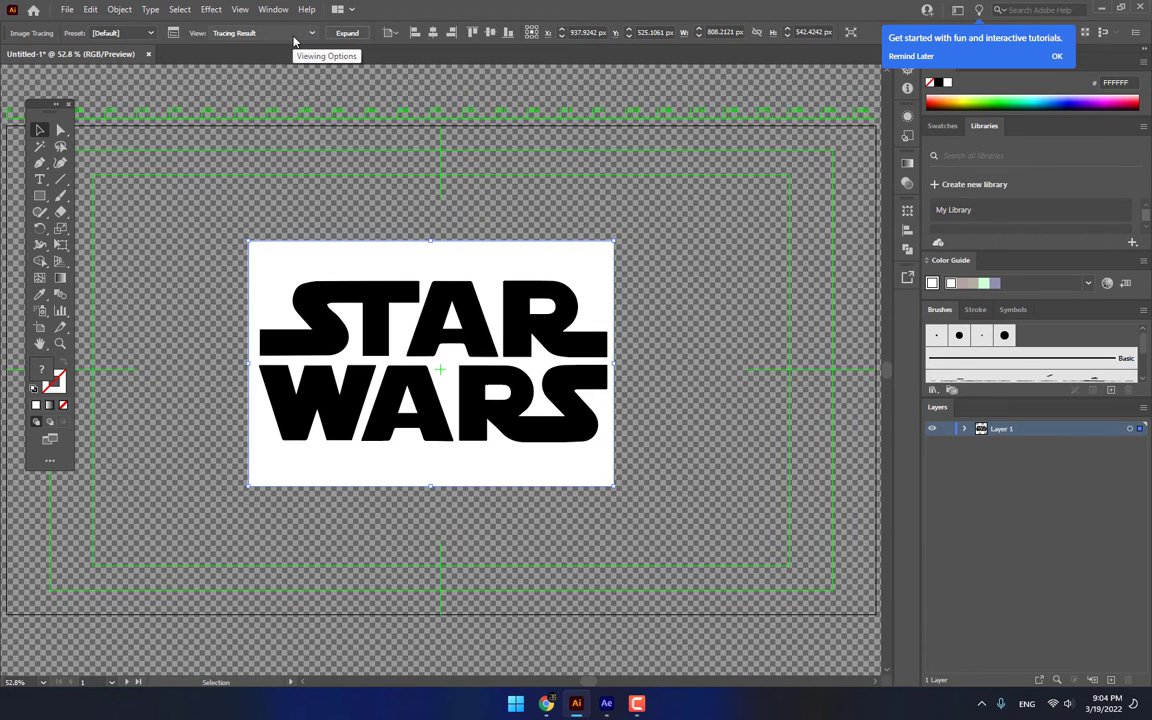
left_click(347, 33)
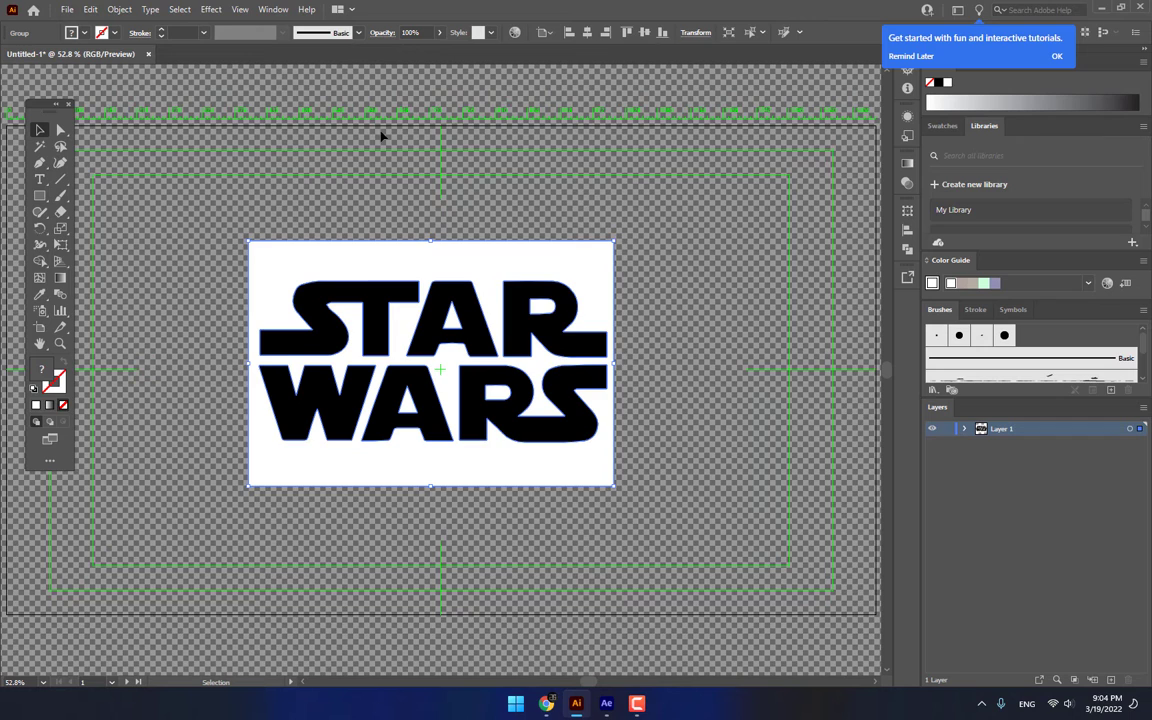
right_click(470, 272)
left_click(528, 403)
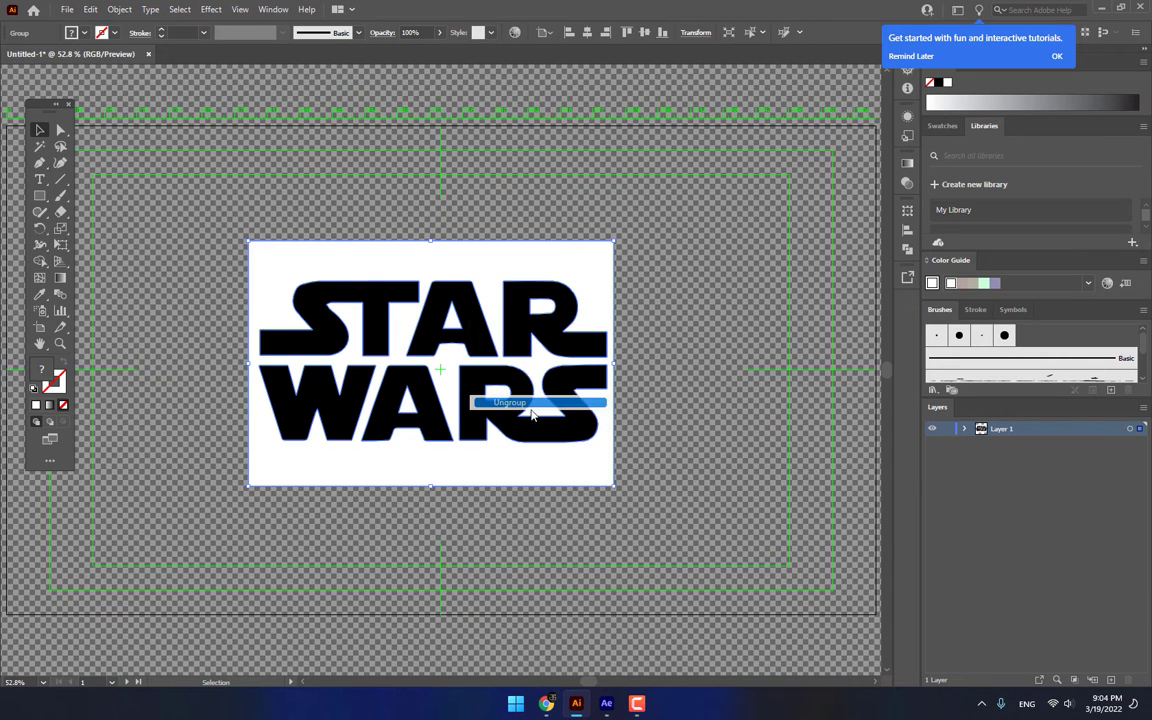
Delete the white background and the white shapes inside the letters A and R of the traced logo
right_click(523, 350)
left_click(522, 270)
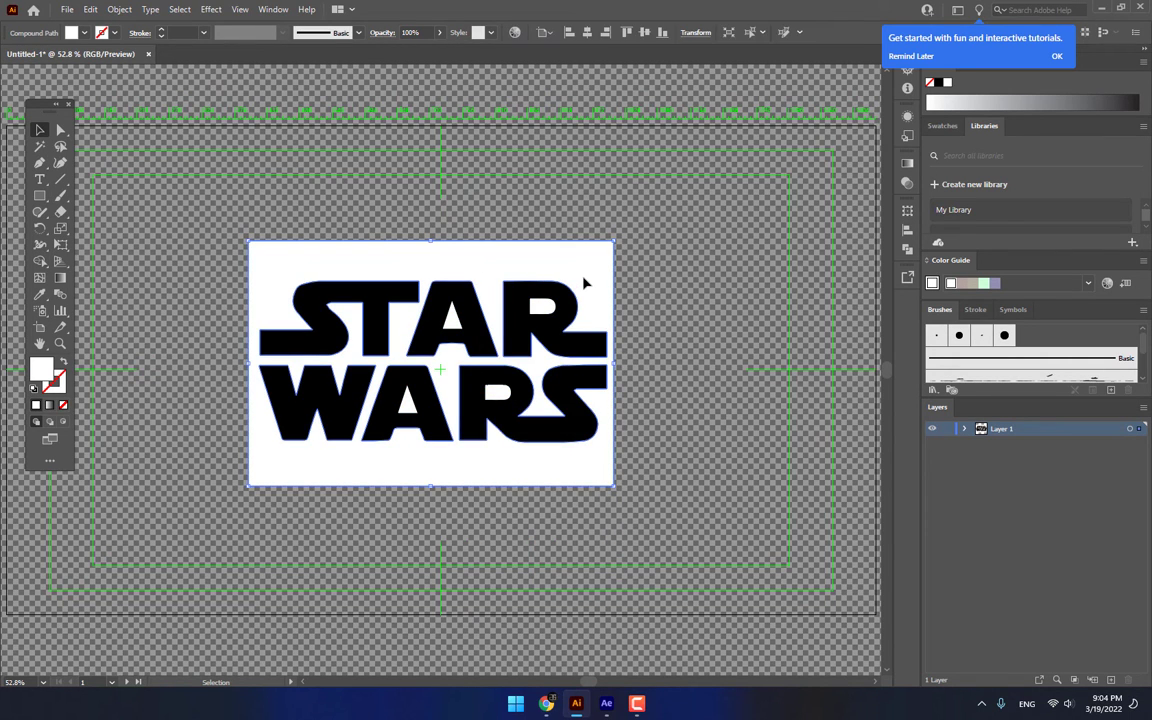
key("Delete")
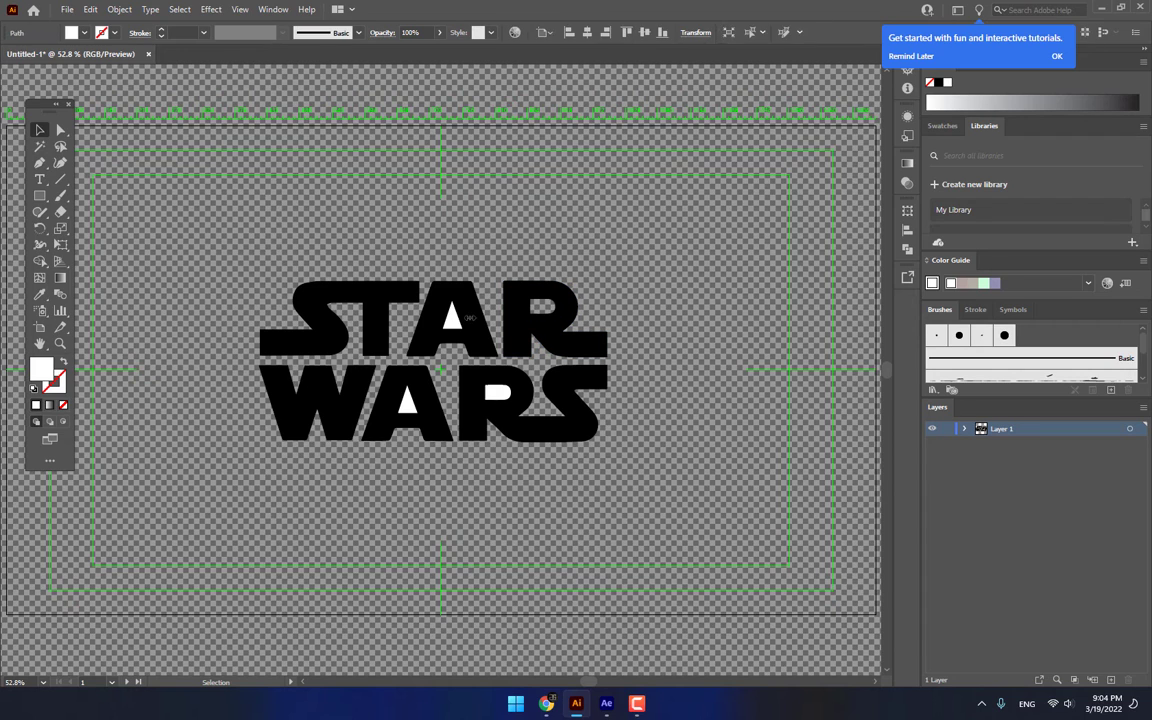
left_click(452, 316)
key("Delete")
left_click(497, 393)
key("Delete")
left_click(407, 400)
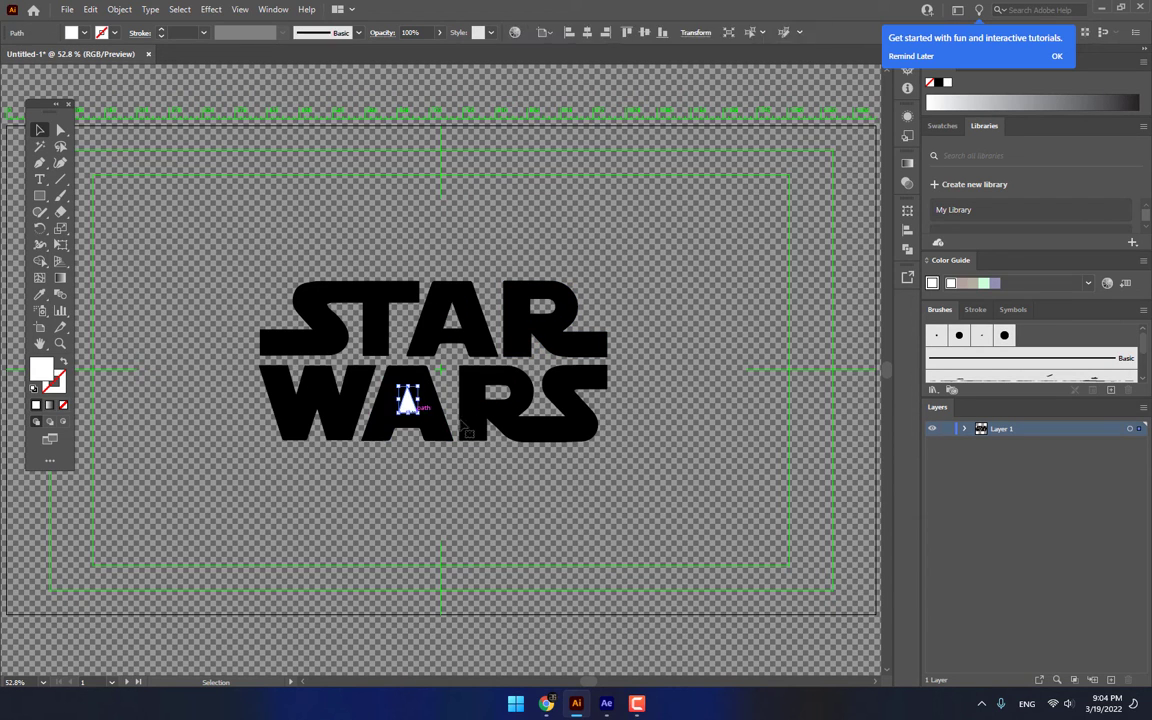
key("Delete")
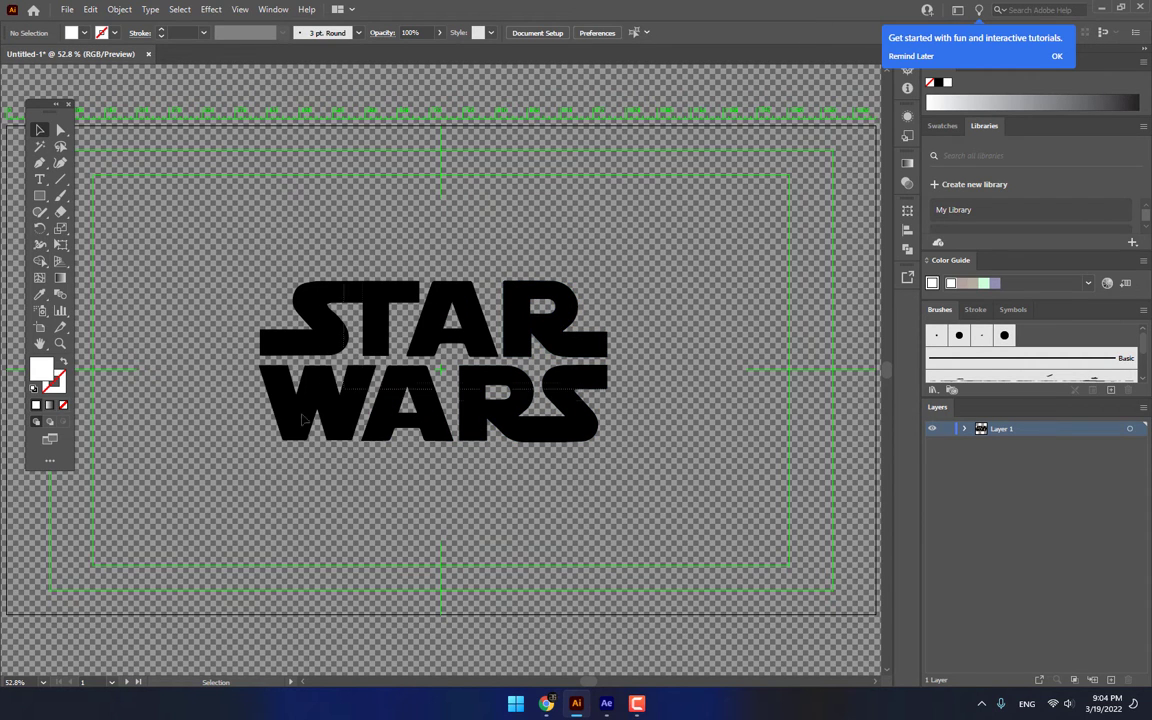
Give all the logo letters no fill and a black 5 pt stroke
key("ctrl+a")
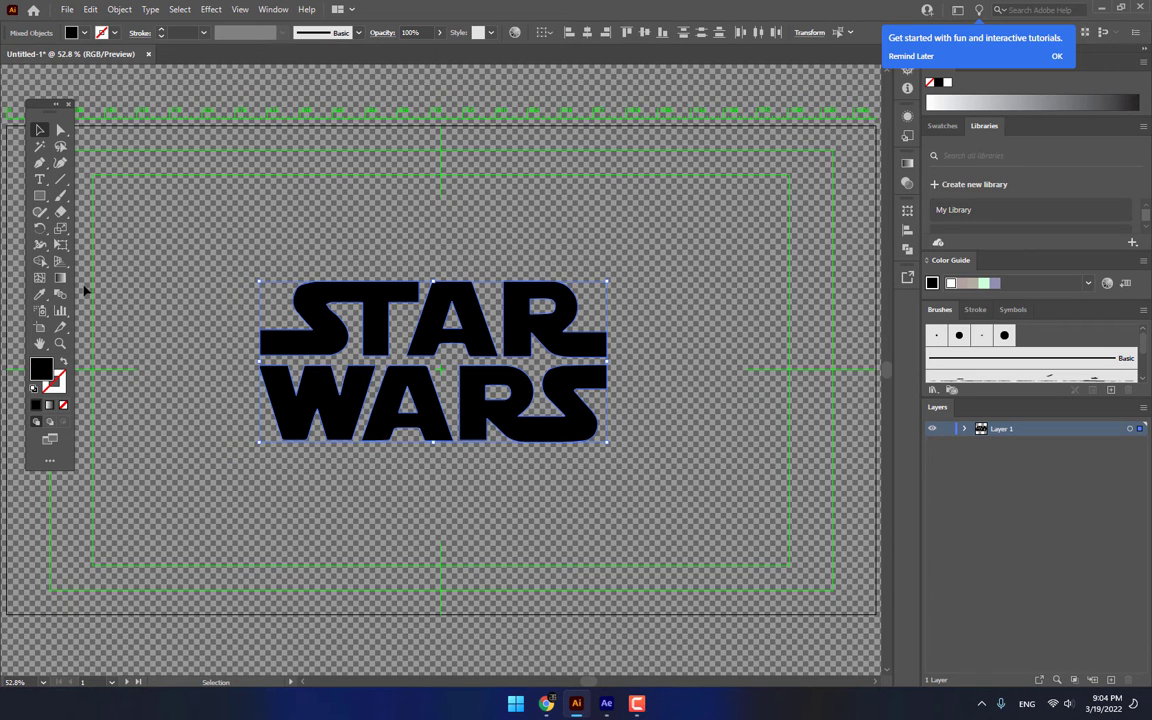
left_click(62, 404)
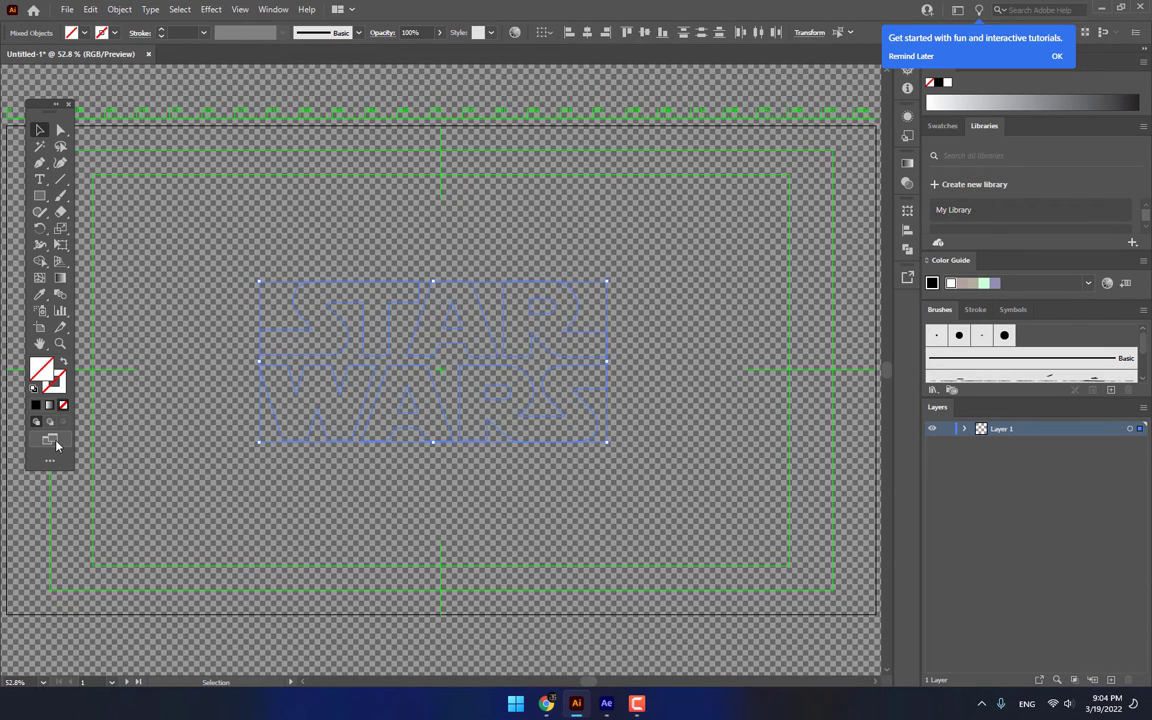
key("x")
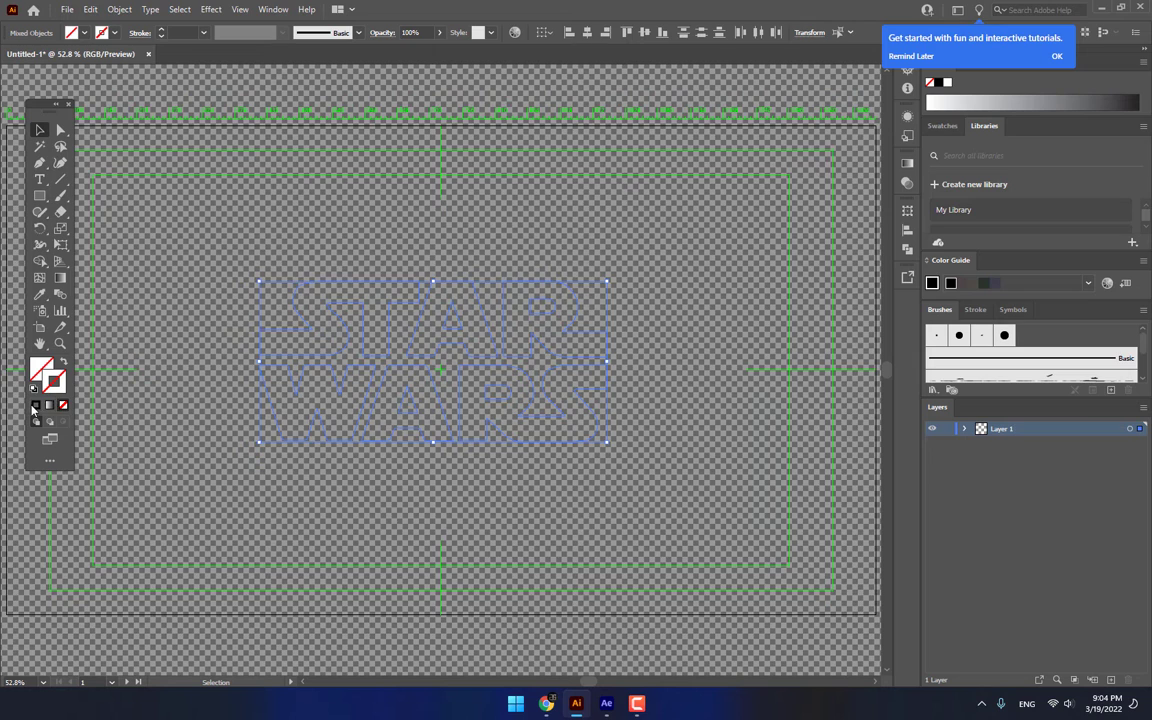
left_click(35, 405)
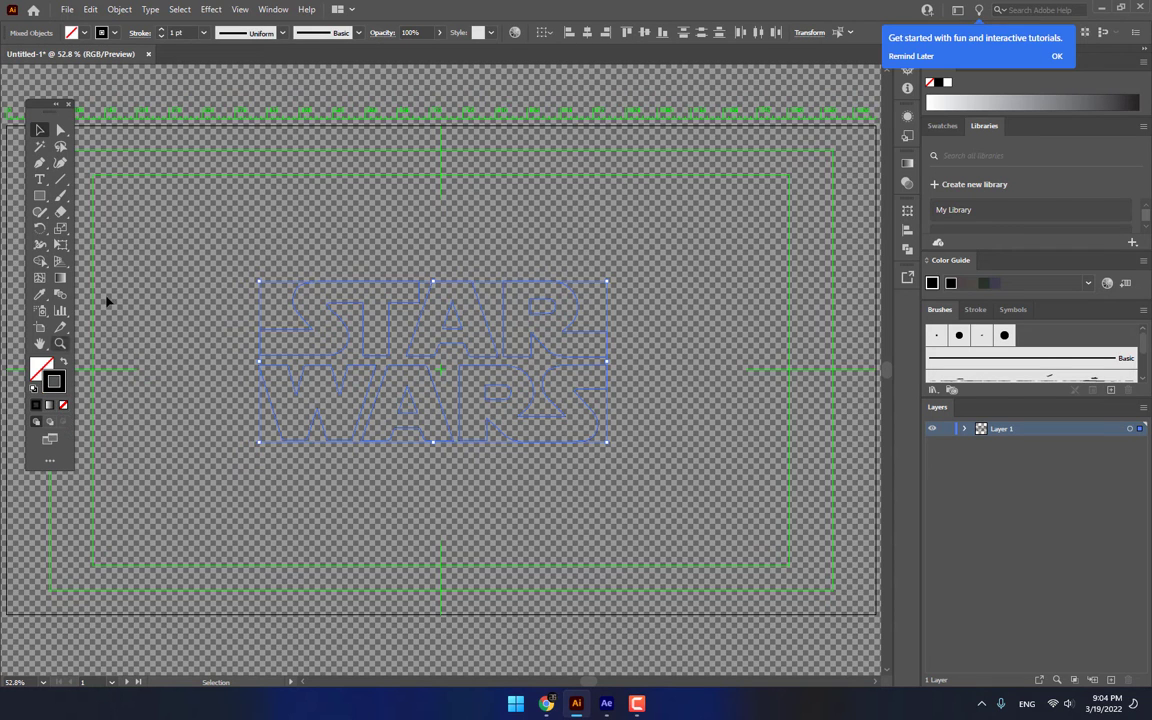
left_click(161, 28)
left_click(161, 28)
left_click(161, 28)
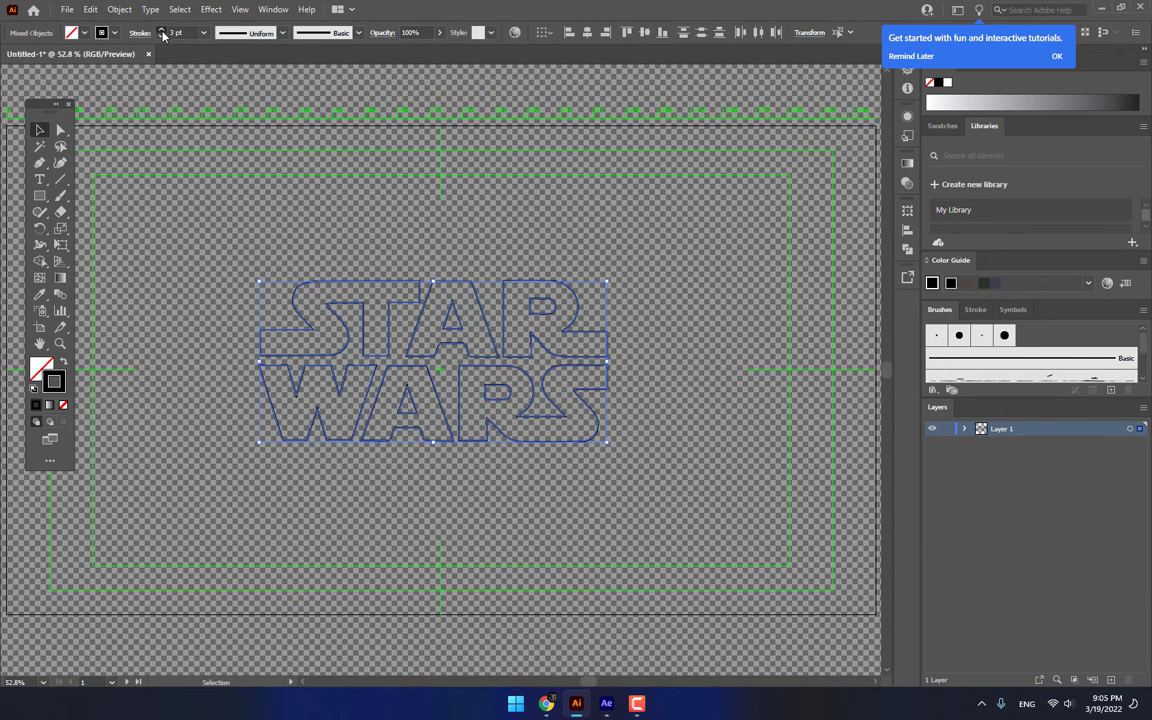
left_click(161, 28)
key("a")
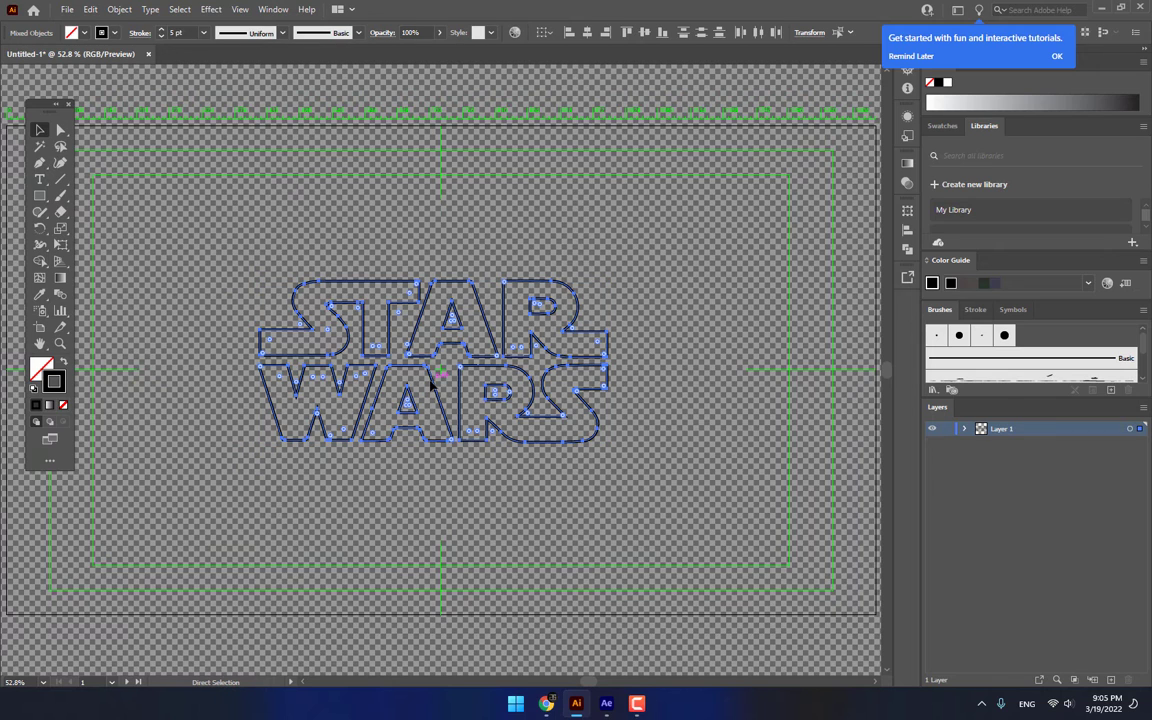
key("v")
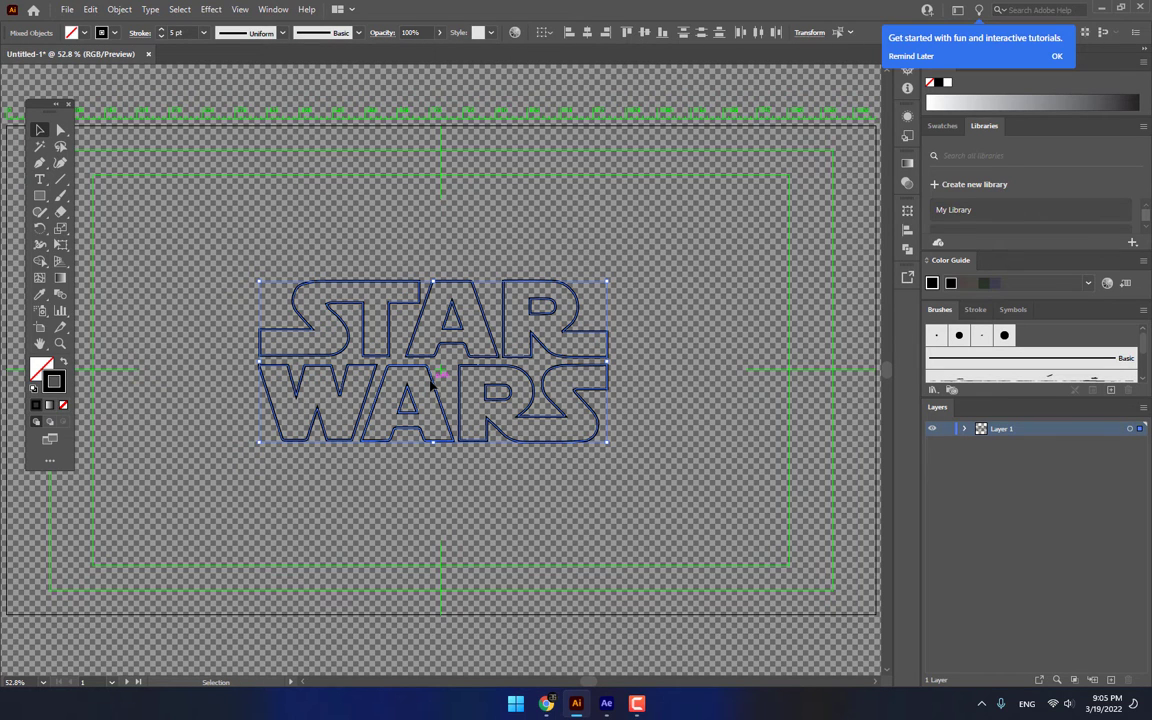
Switch to After Effects and start a new project with a 1920 x 1080, 30 fps composition named SW Title
left_click(606, 704)
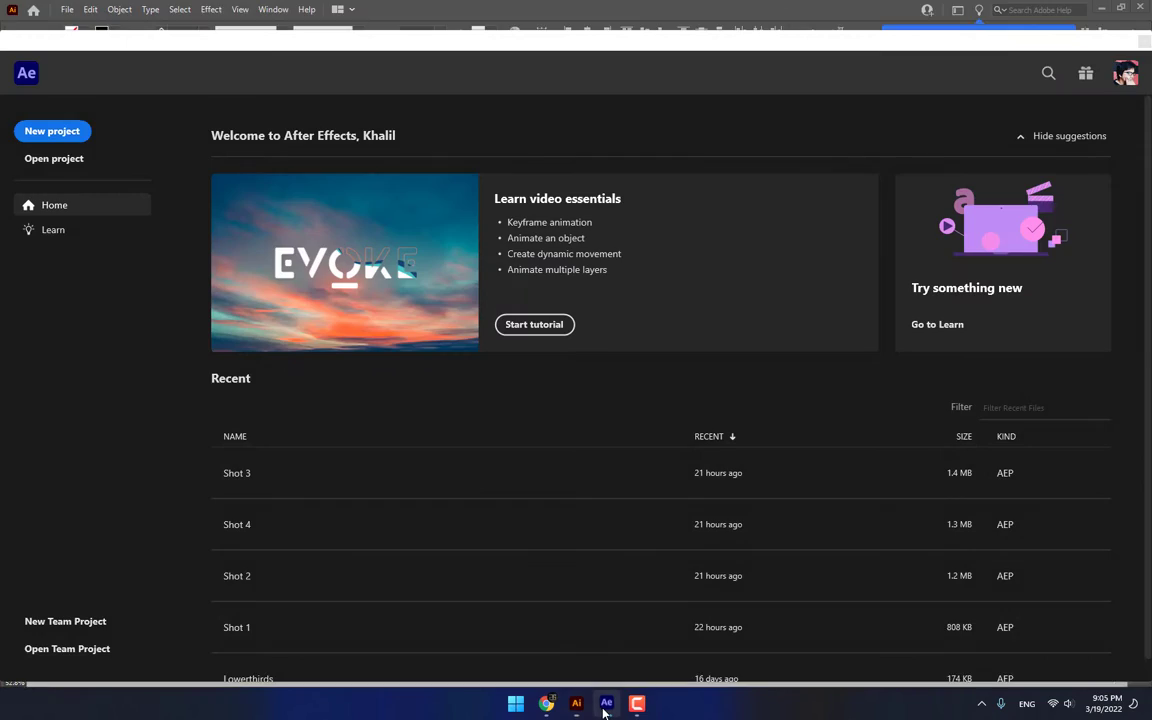
left_click(57, 138)
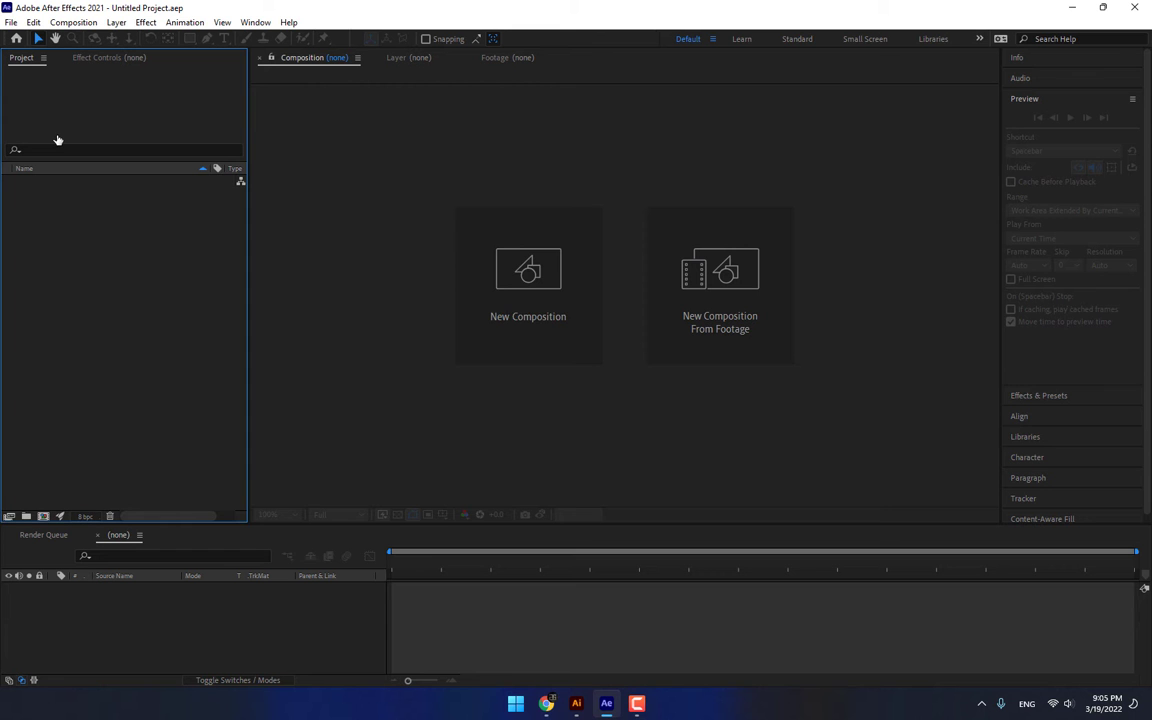
left_click(527, 319)
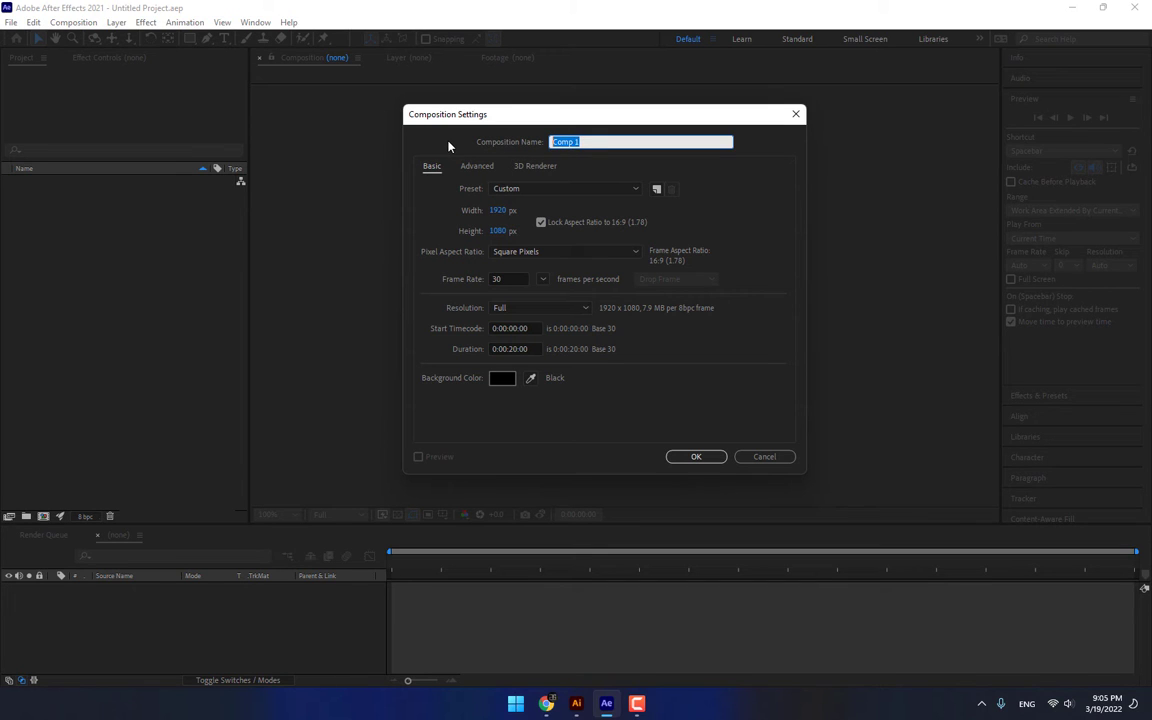
type("SW Title")
key("Return")
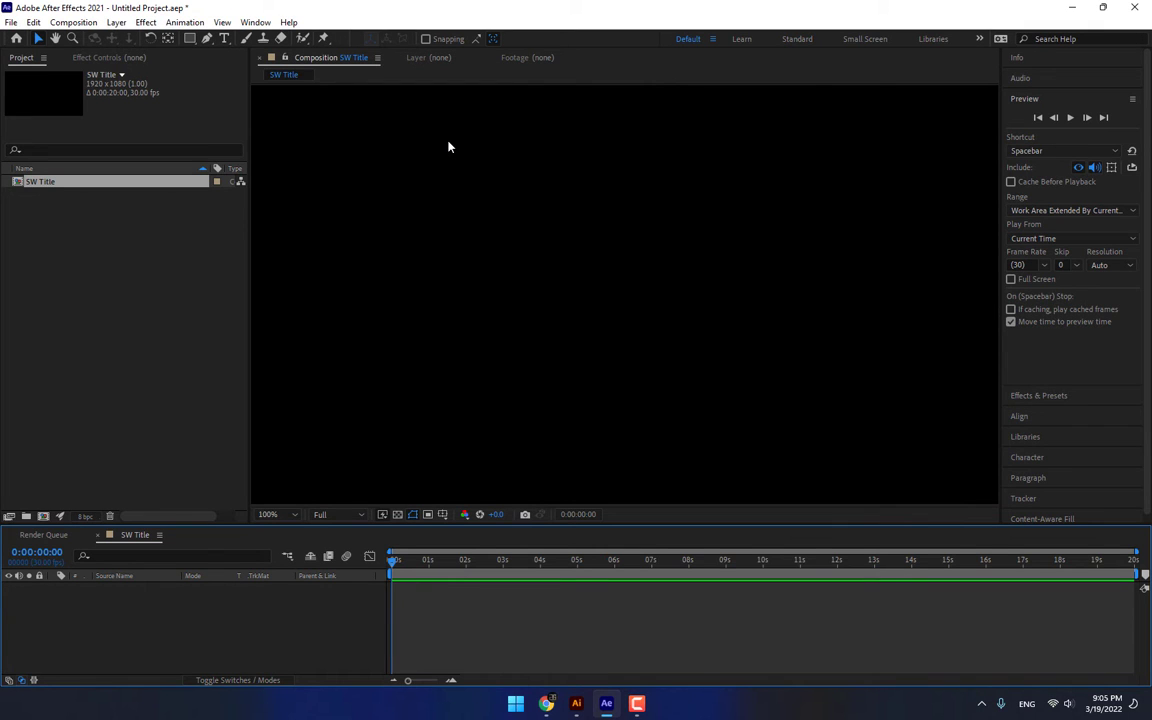
Set the SW Title composition's duration to 0:00:05:00
key("ctrl+k")
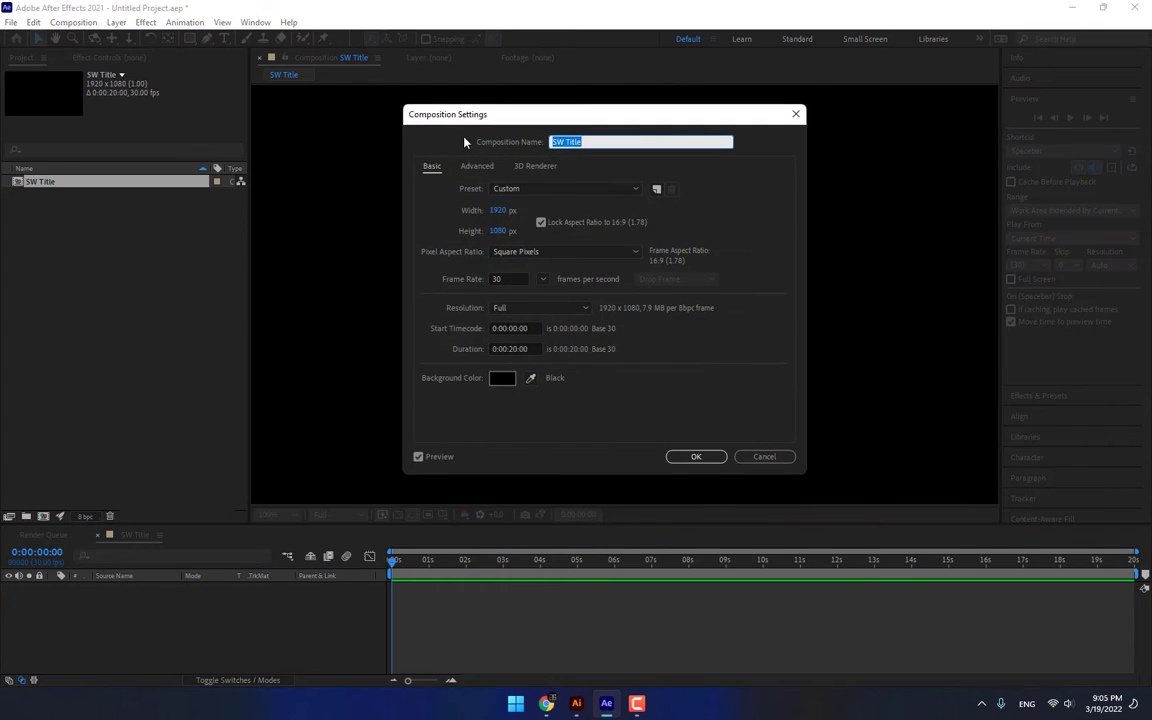
left_click(529, 350)
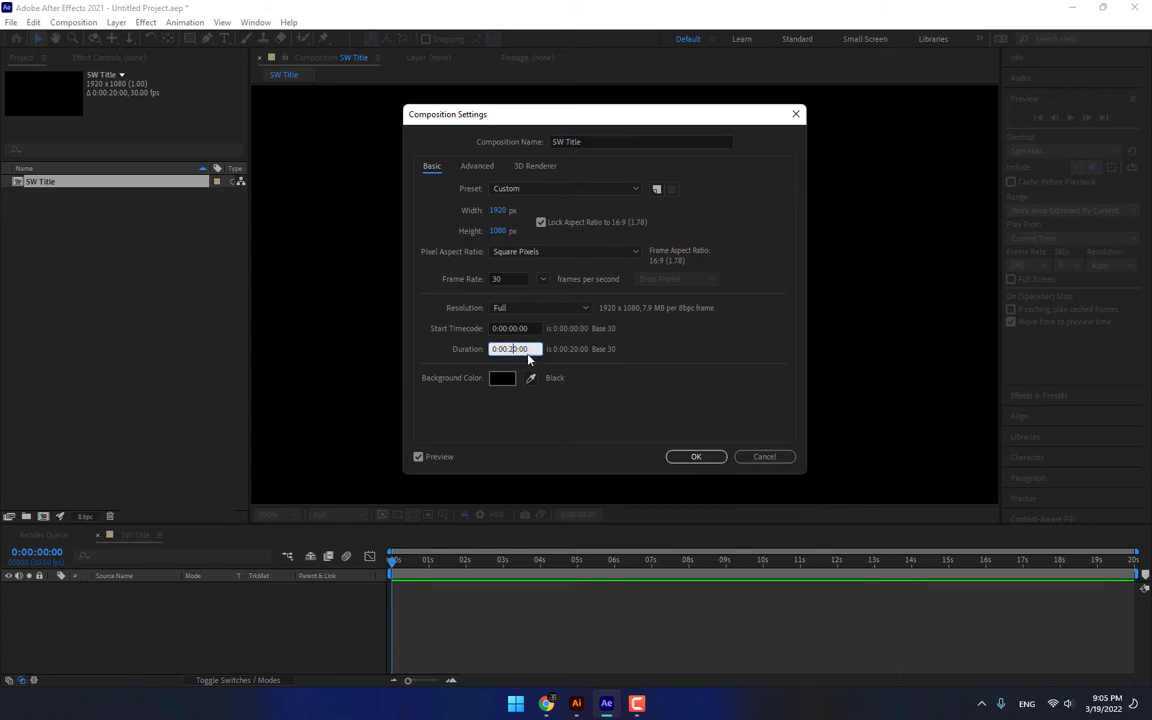
key("BackSpace")
left_click(690, 456)
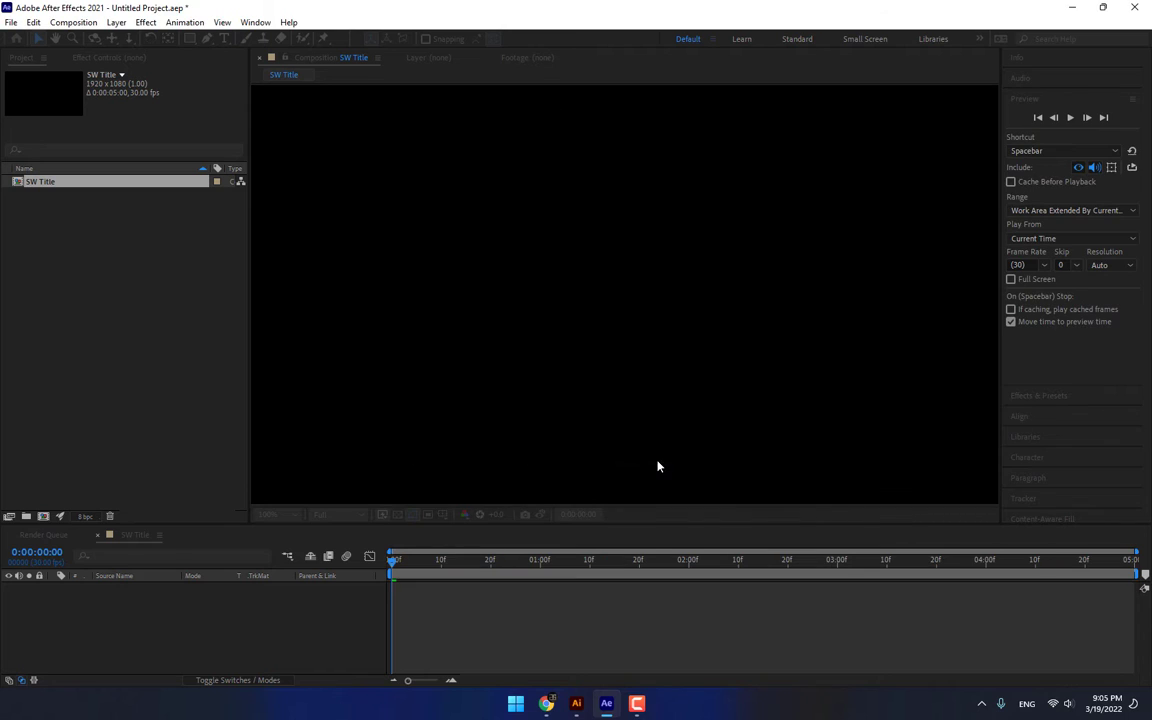
Set the composition viewer's magnification to Fit up to 100% and show the title/action safe guides
left_click(338, 514)
left_click(282, 514)
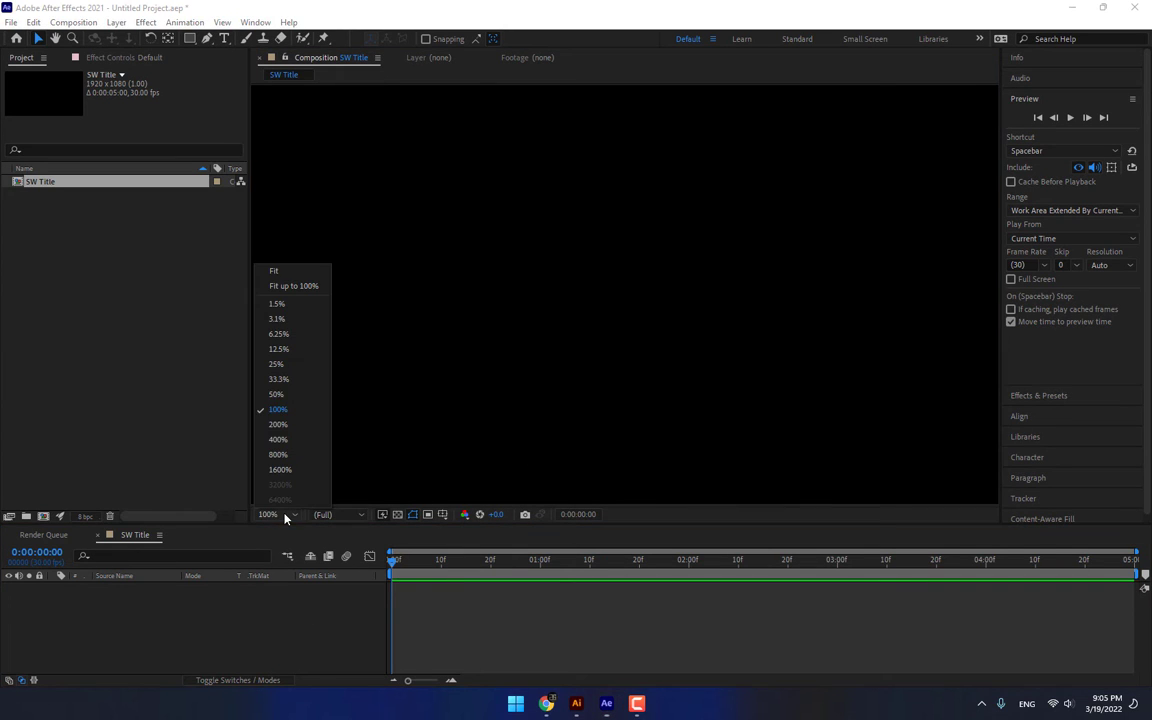
left_click(280, 287)
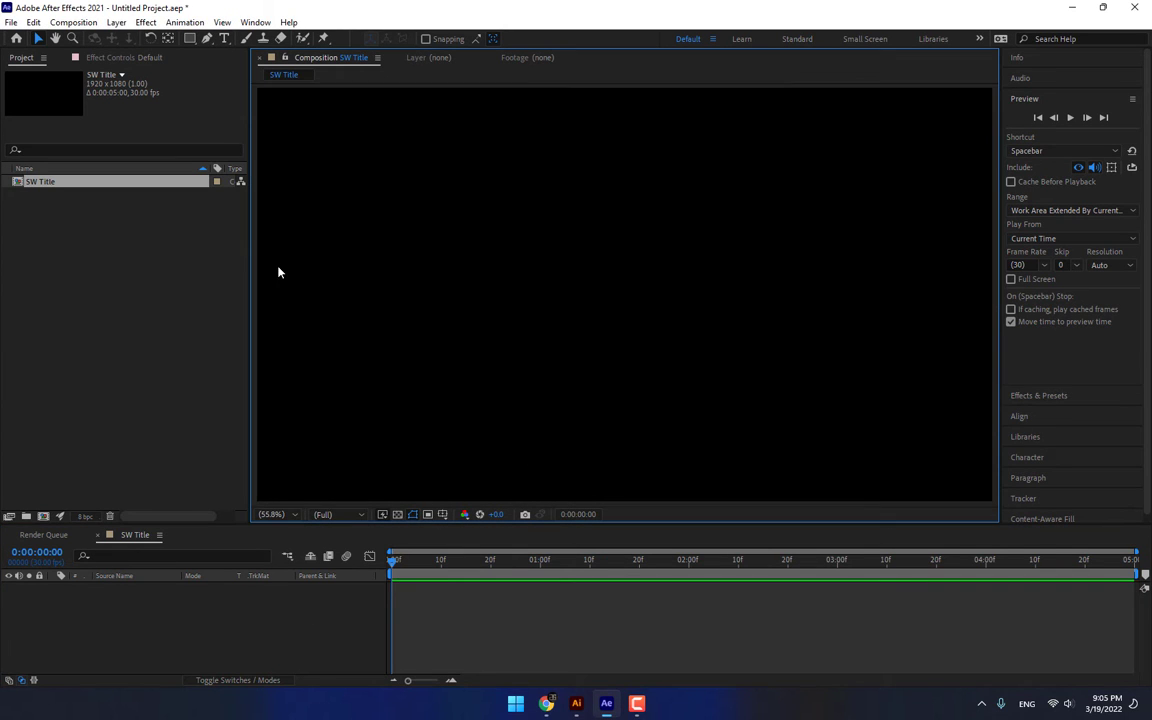
left_click(442, 514)
left_click(470, 530)
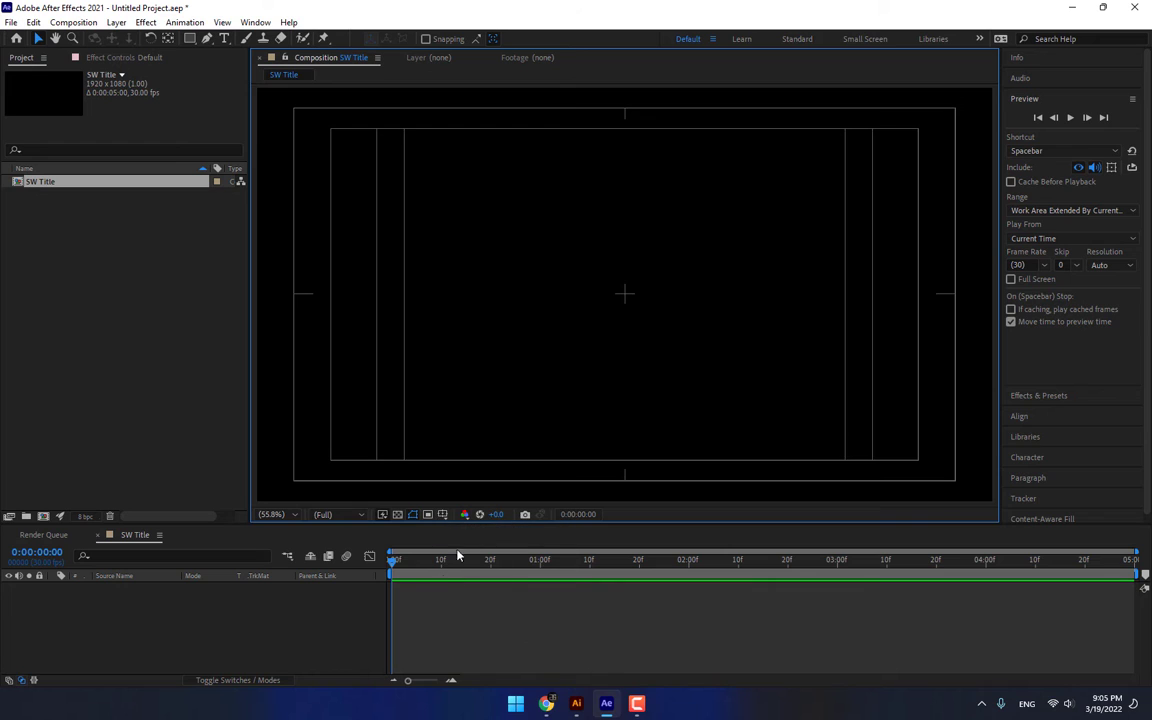
Create a full-size solid named Logo and paste the copied Star Wars letter paths onto it as masks
left_click(287, 642)
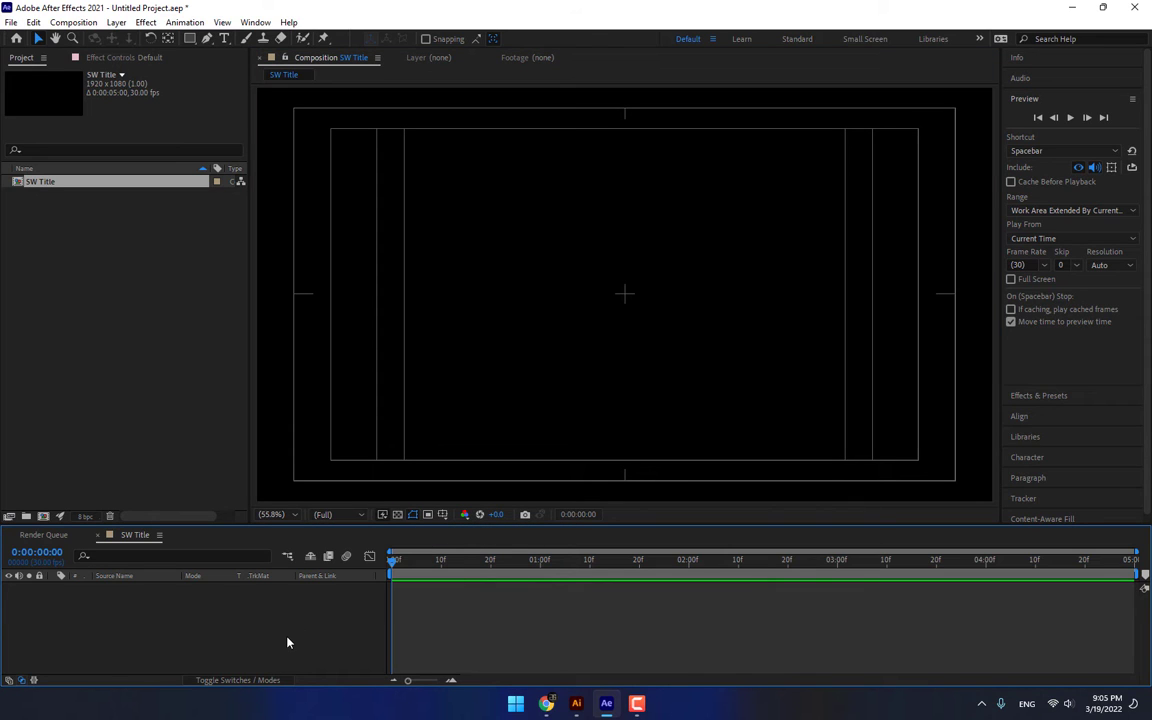
key("ctrl+y")
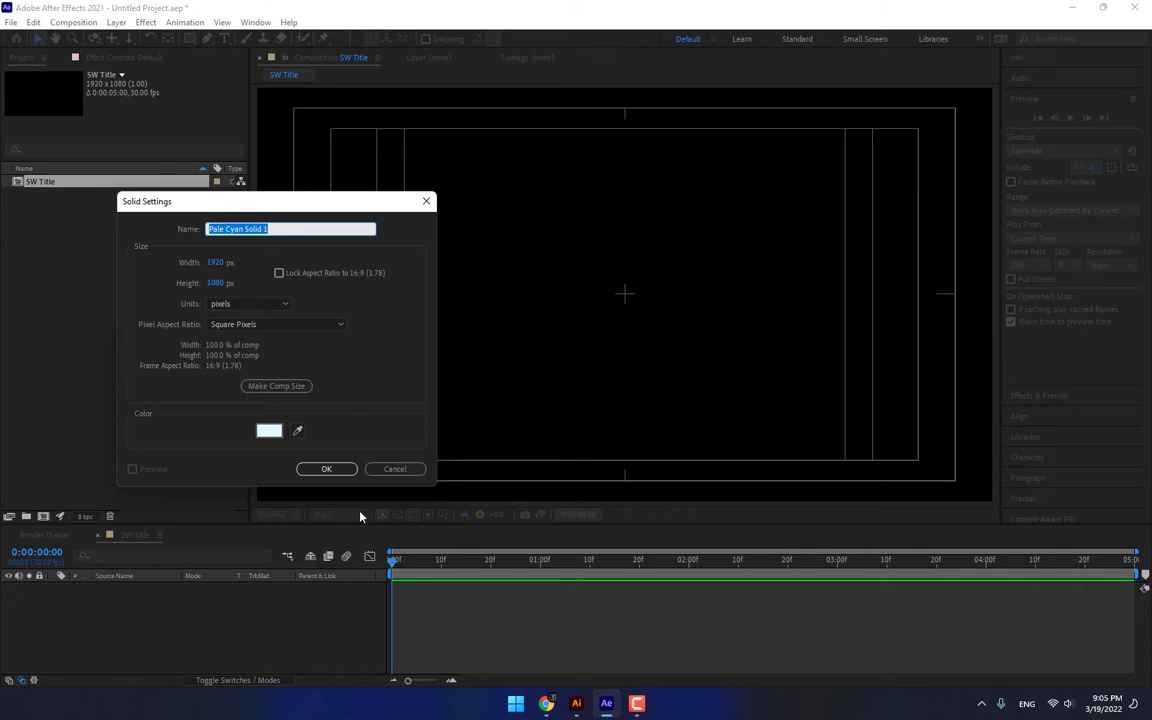
type("Logo")
key("Return")
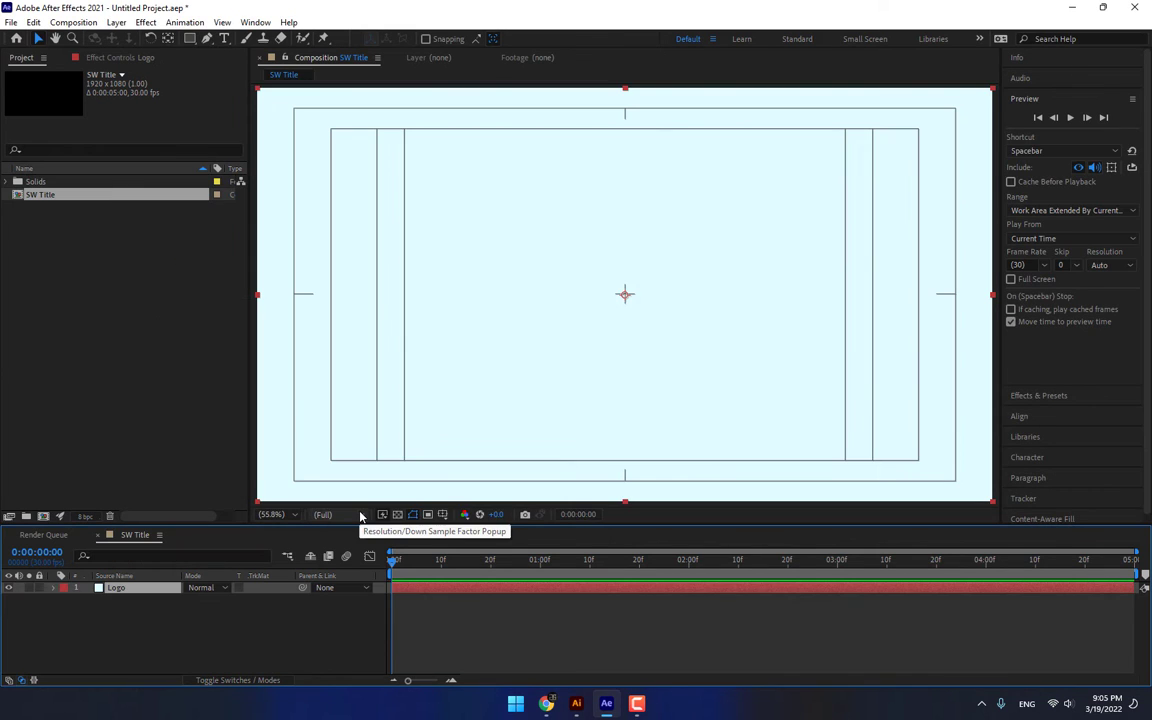
key("ctrl+v")
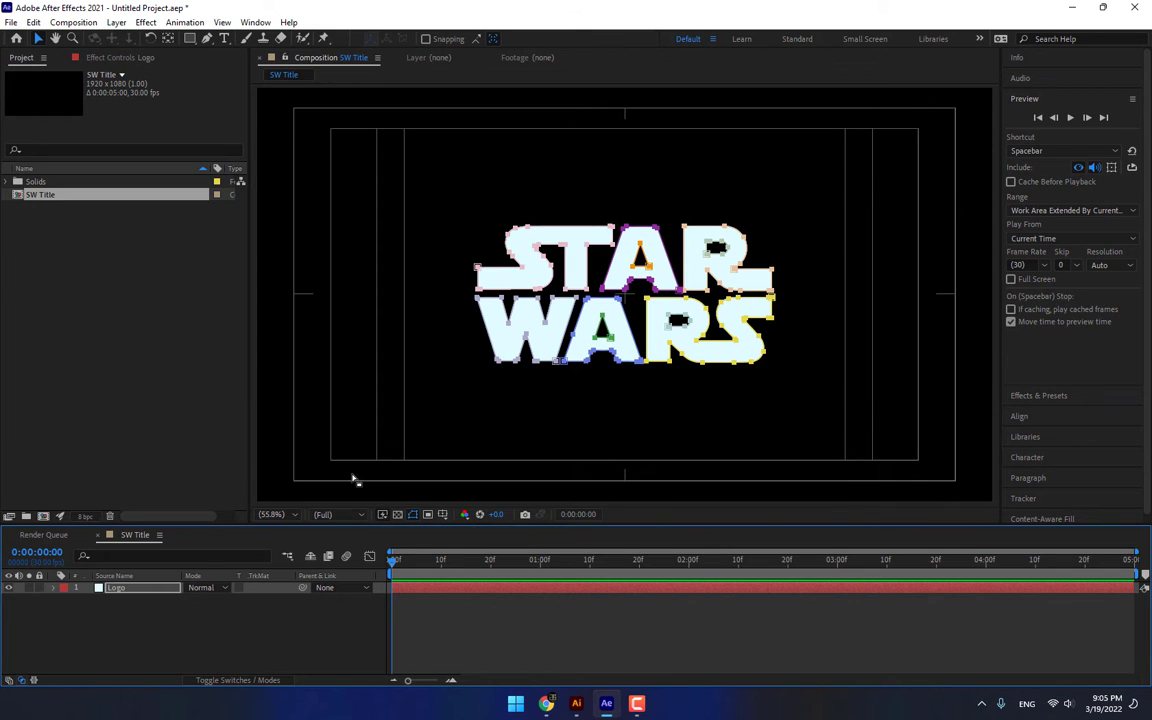
Add a second full-size solid named Saber Light above the Logo layer
left_click(183, 632)
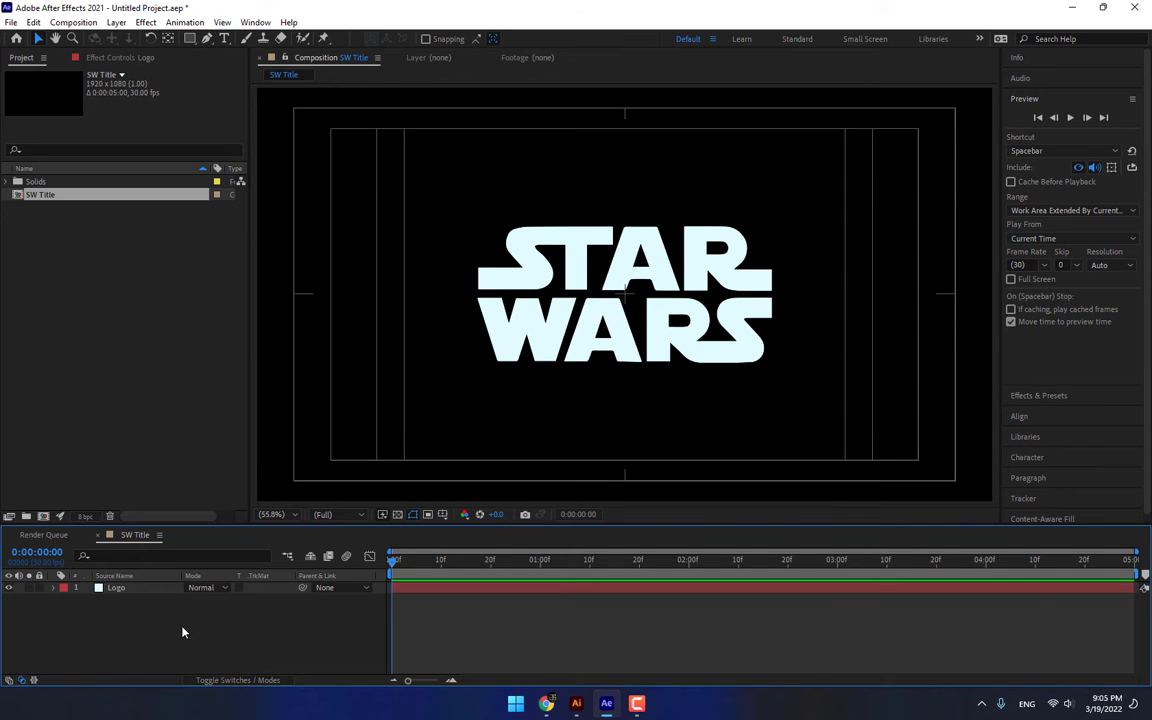
key("ctrl+y")
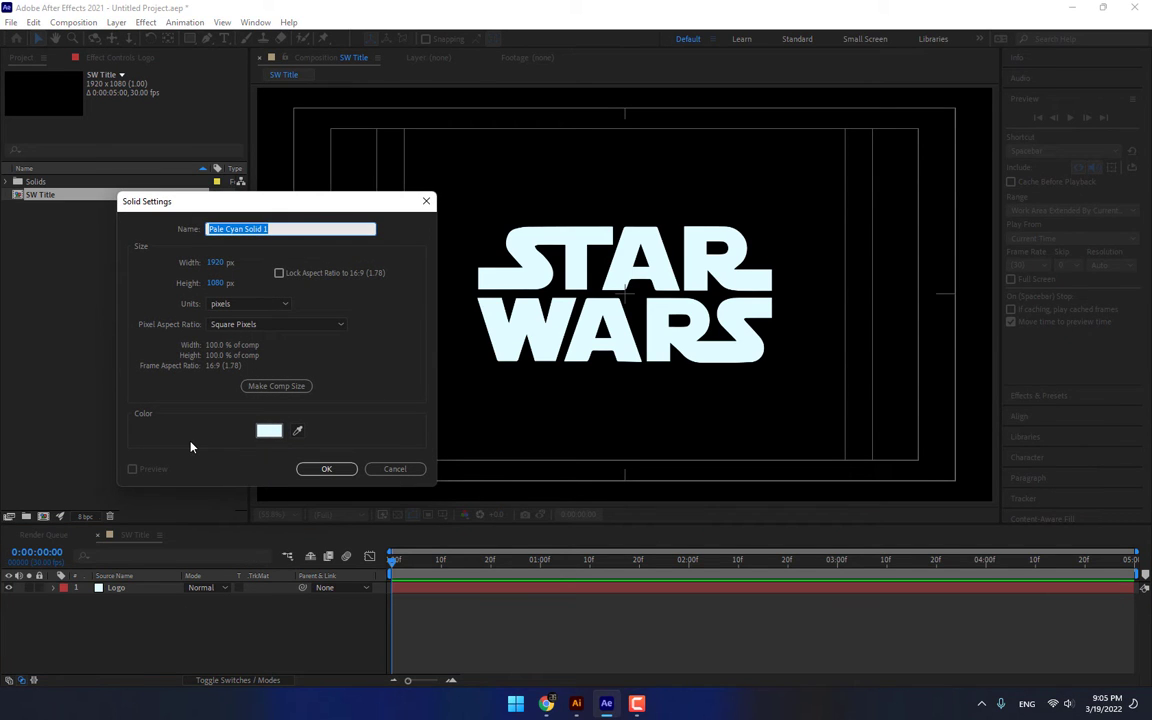
type("Saber Light")
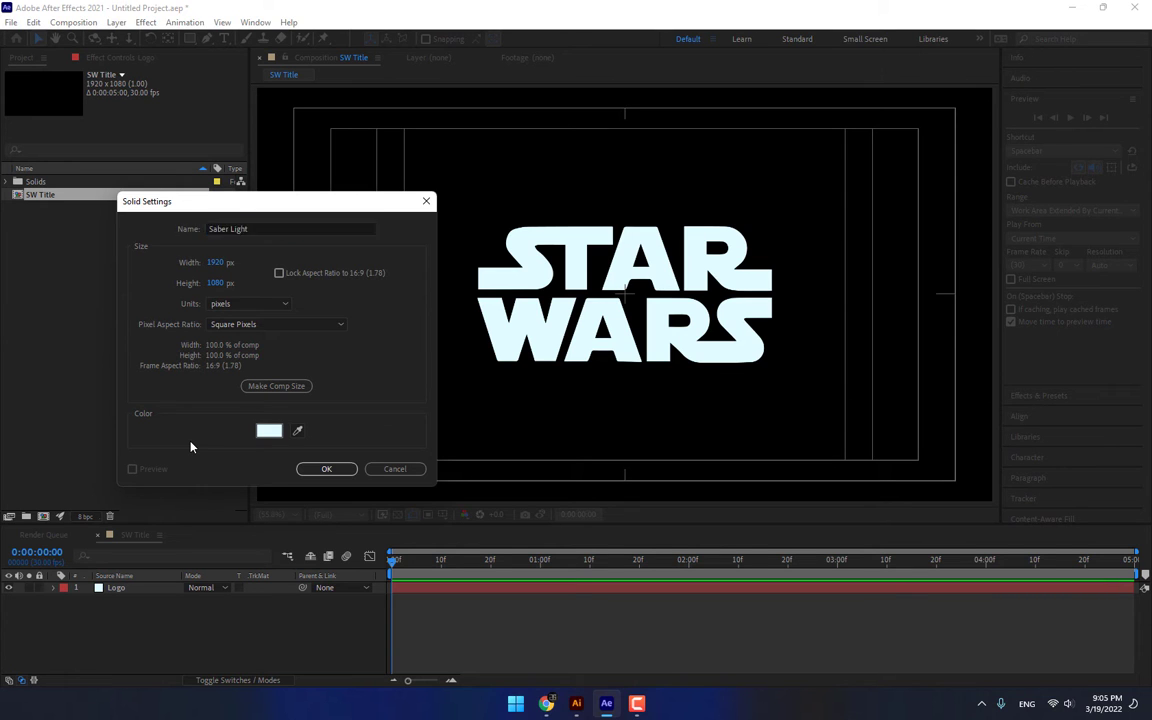
key("Return")
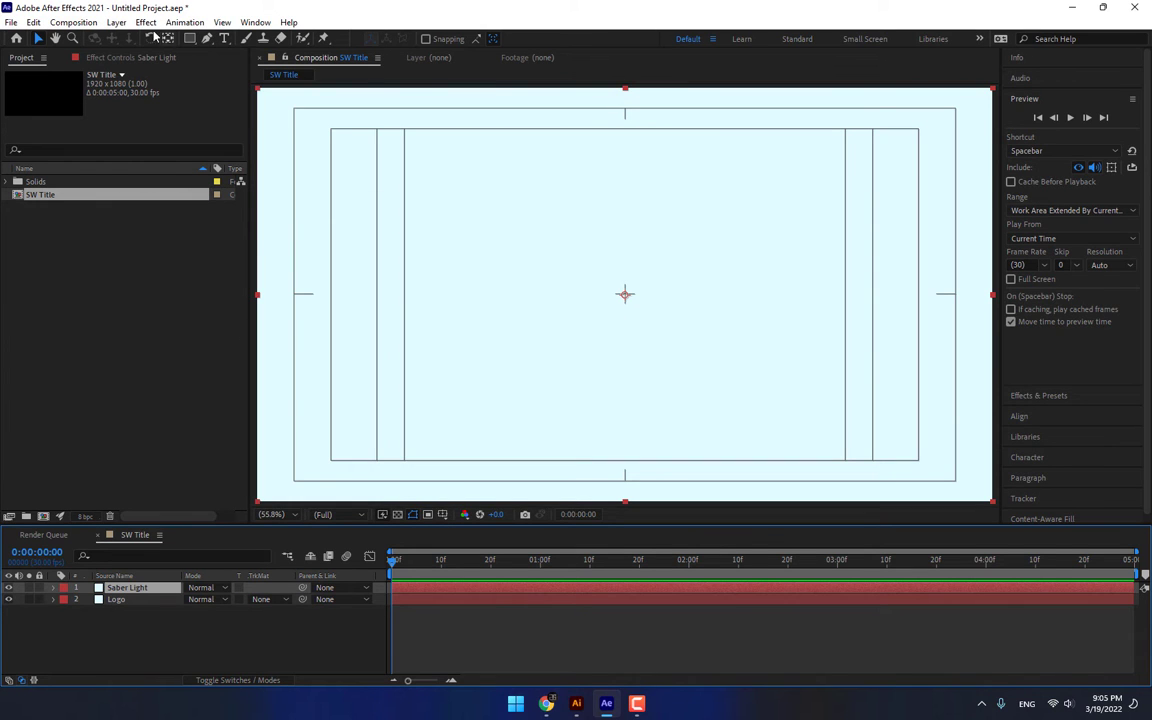
Apply the Video Copilot Saber effect to the Saber Light layer and set its Core Type to Layer Masks
left_click(146, 23)
mouse_move(272, 650)
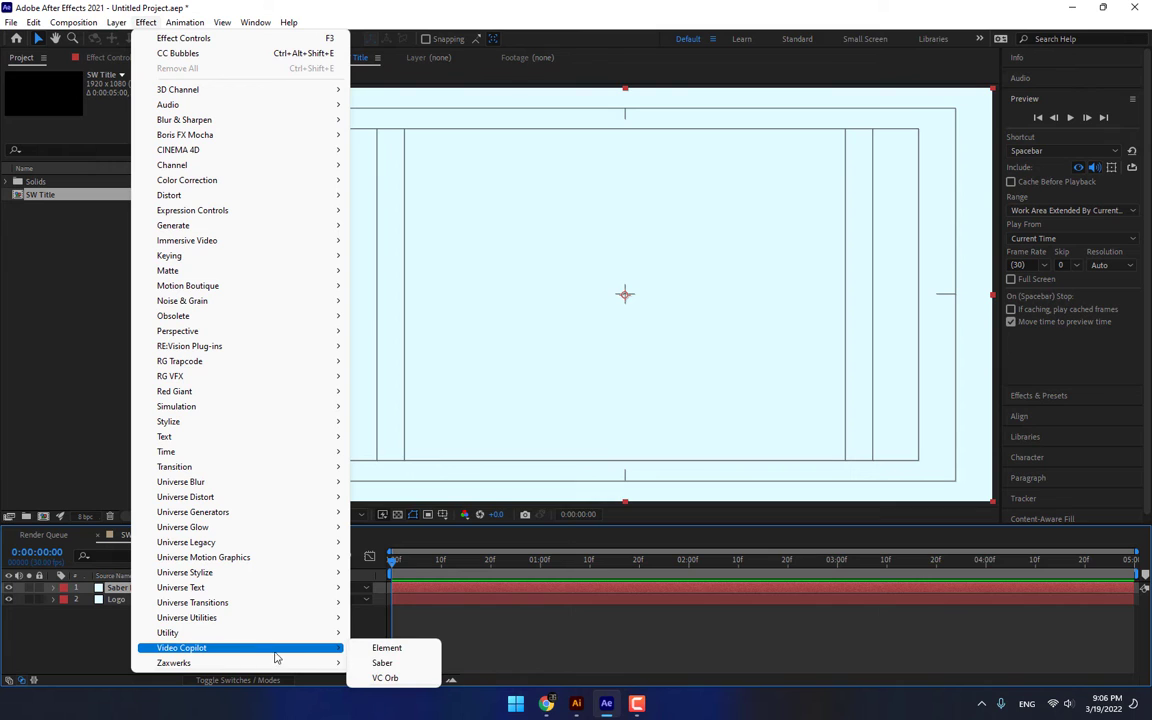
left_click(392, 665)
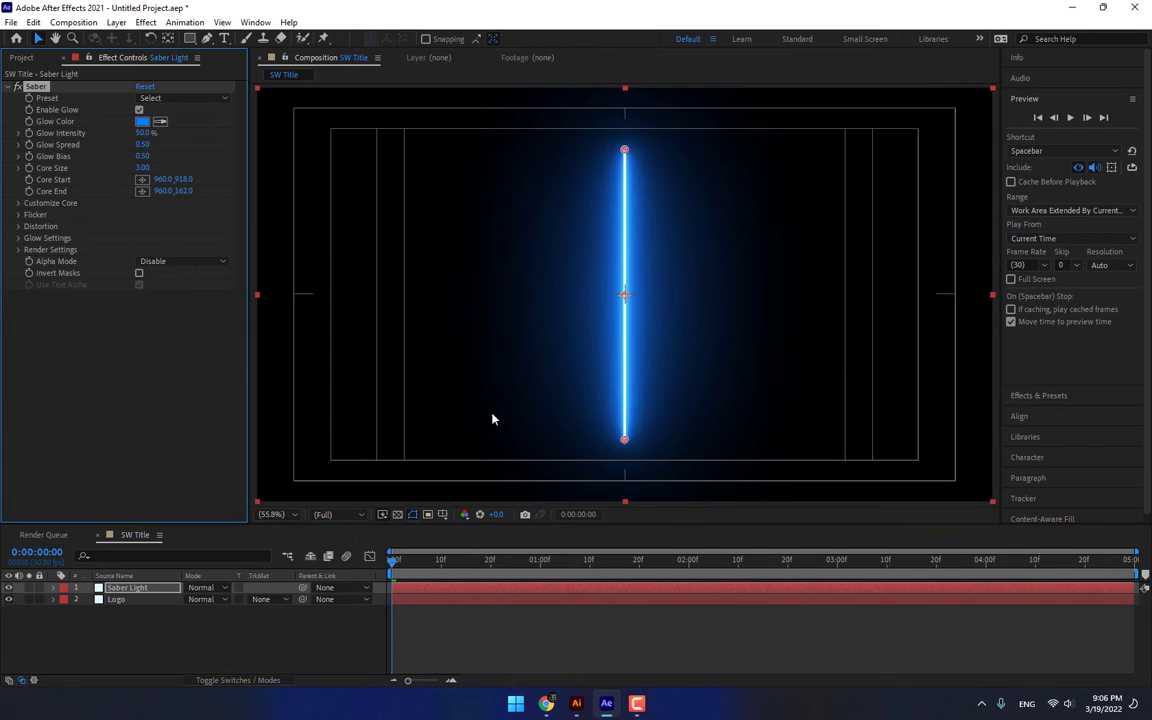
left_click(18, 205)
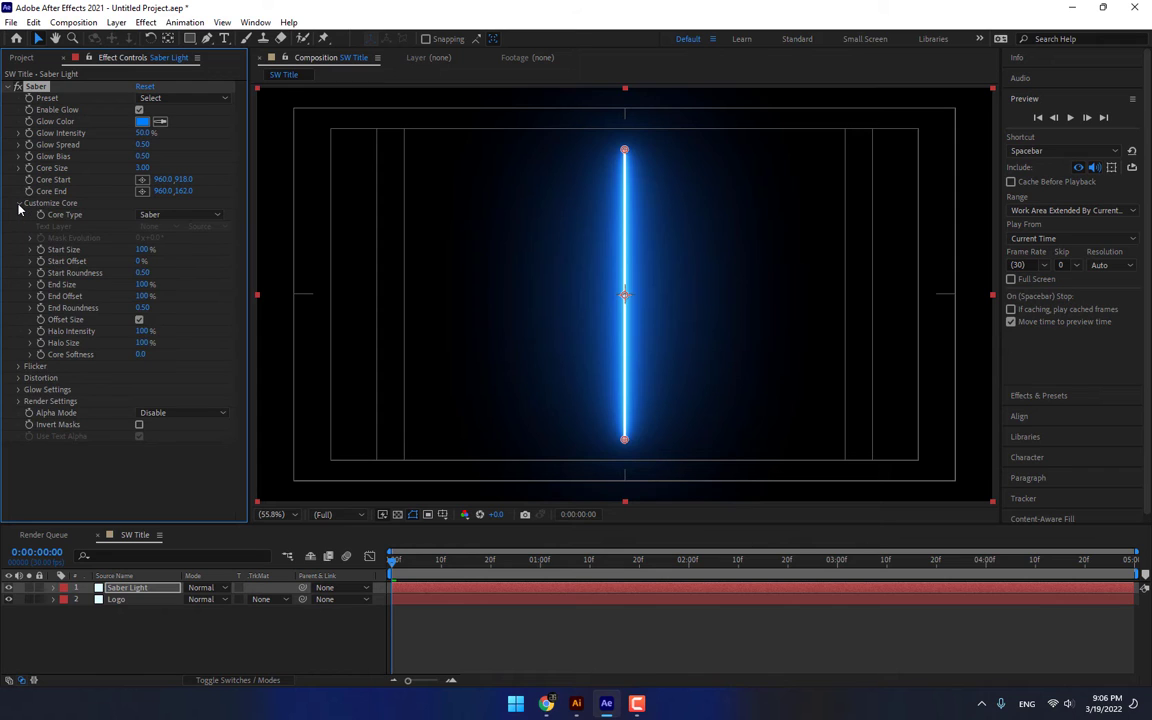
left_click(172, 215)
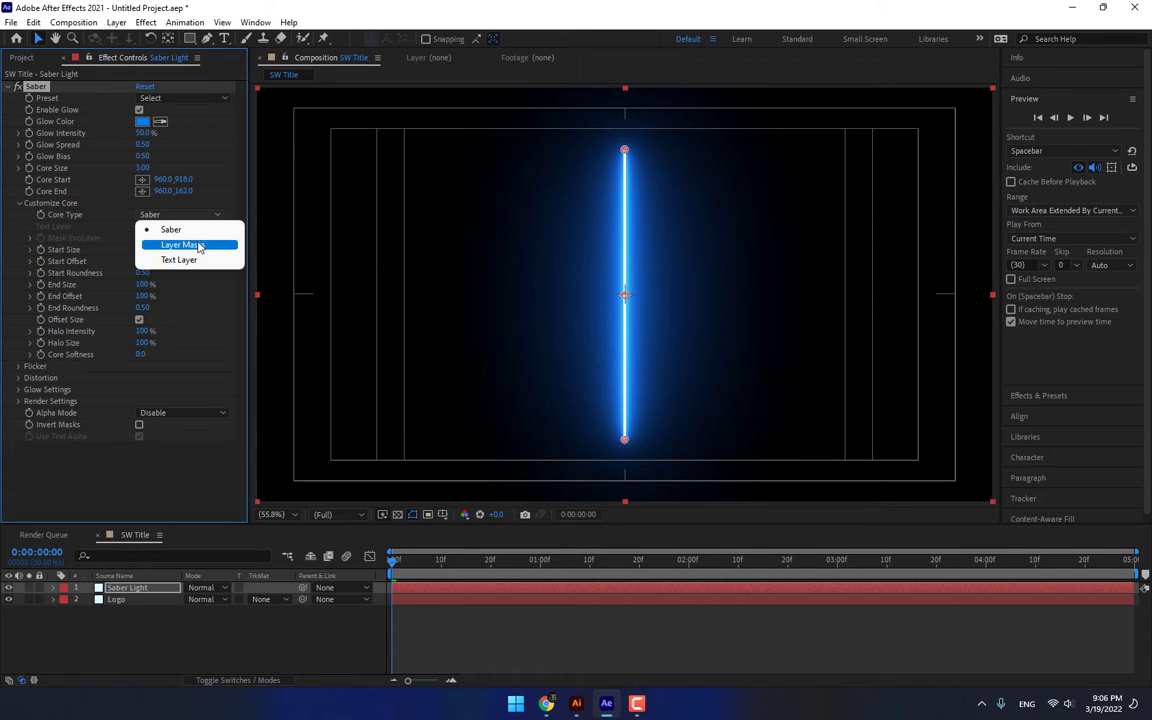
left_click(185, 245)
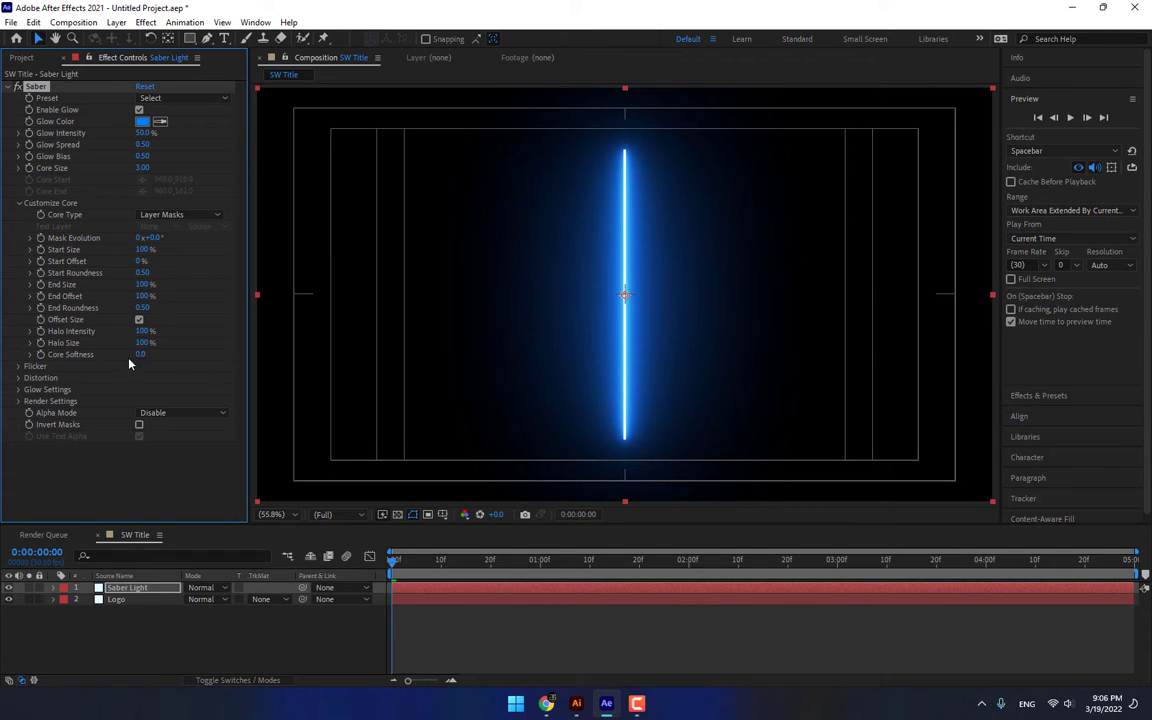
Paste the copied Star Wars letter paths onto the Saber Light layer as masks and delete the Logo layer
left_click(10, 599)
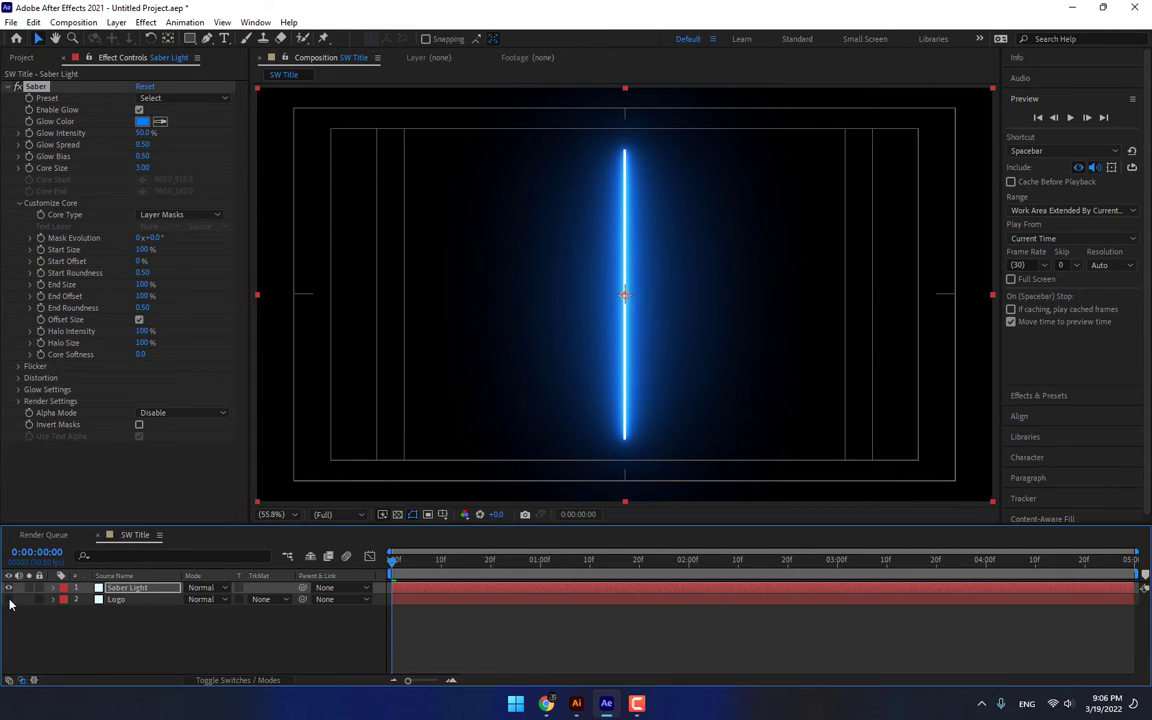
left_click(117, 600)
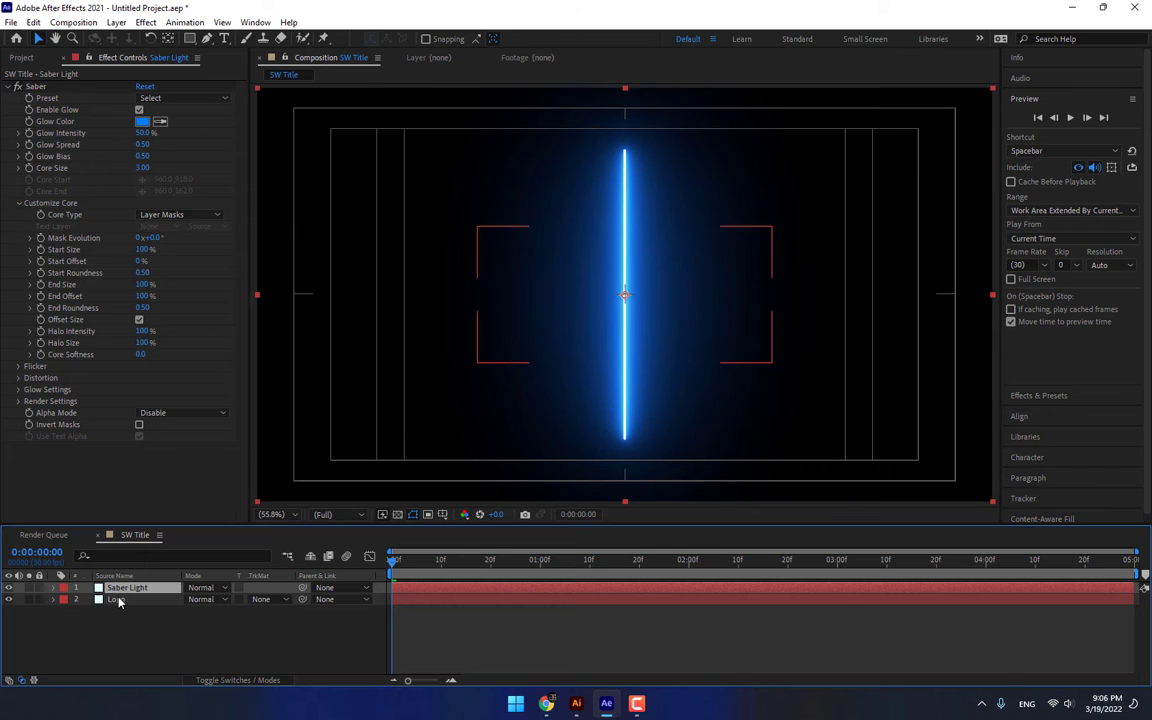
left_click(120, 600)
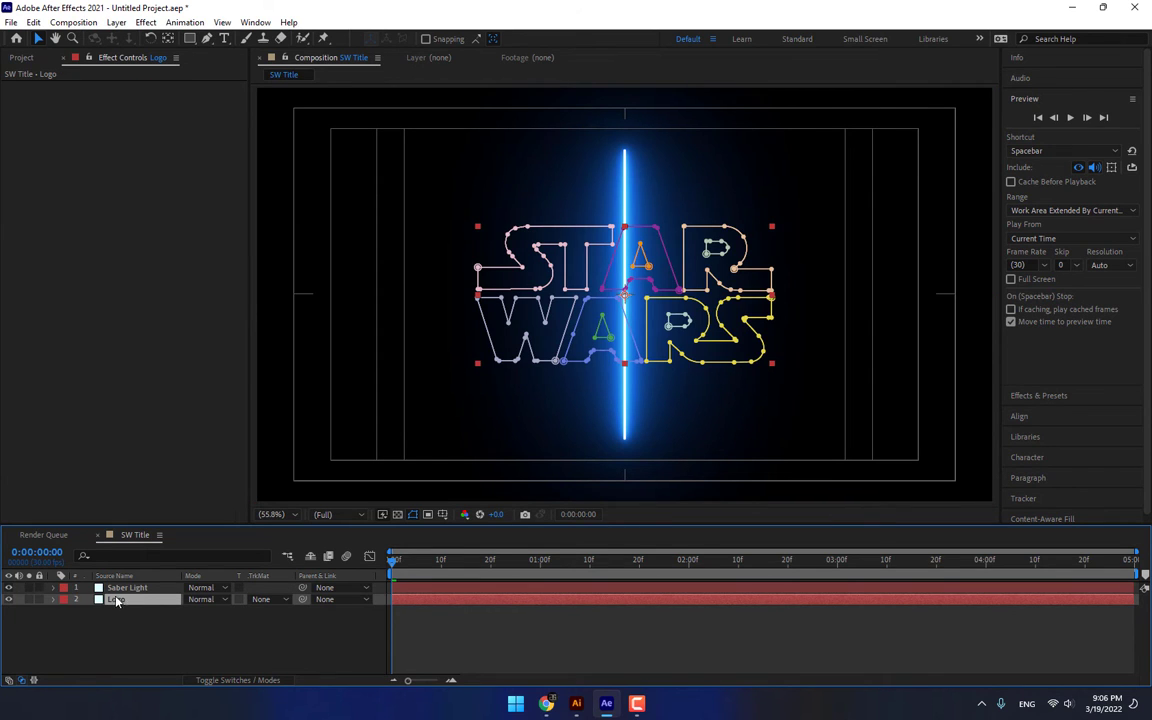
key("Return")
left_click(108, 589)
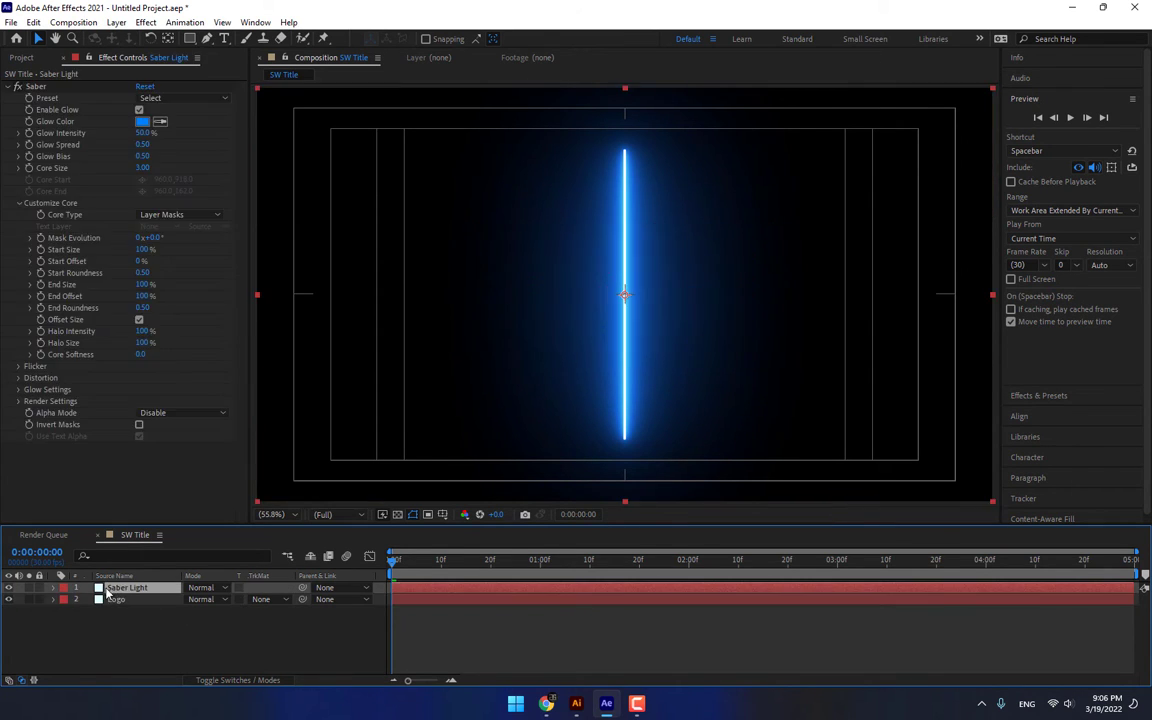
key("ctrl+v")
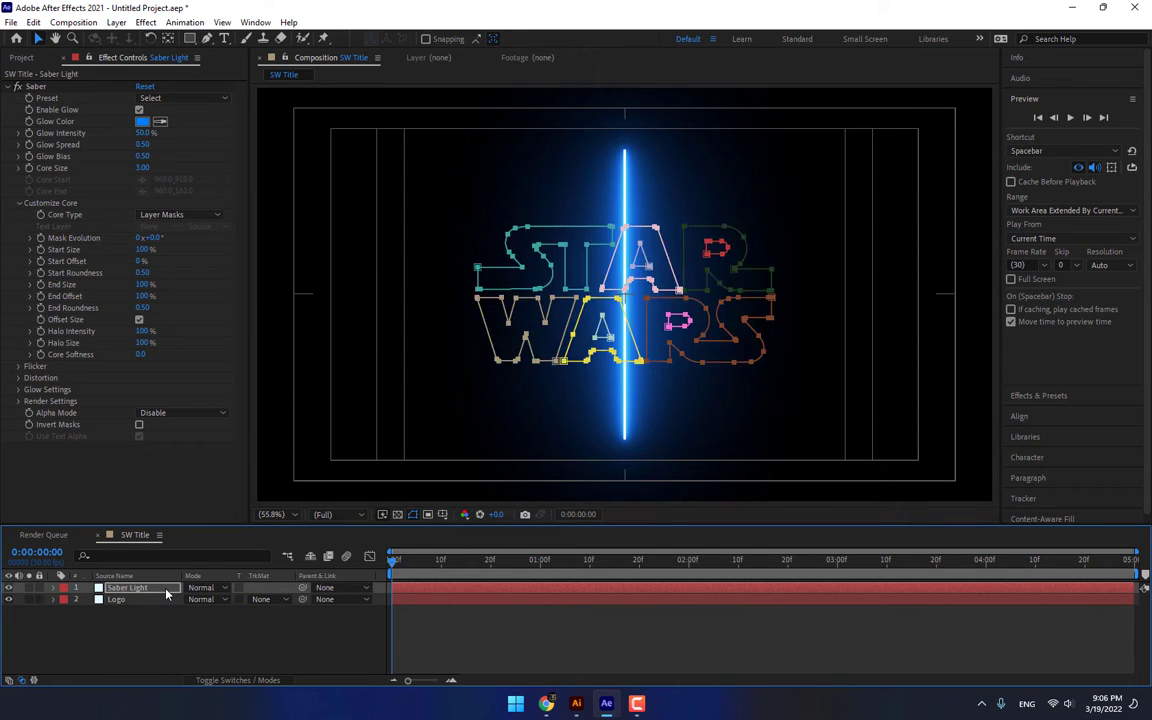
left_click(121, 600)
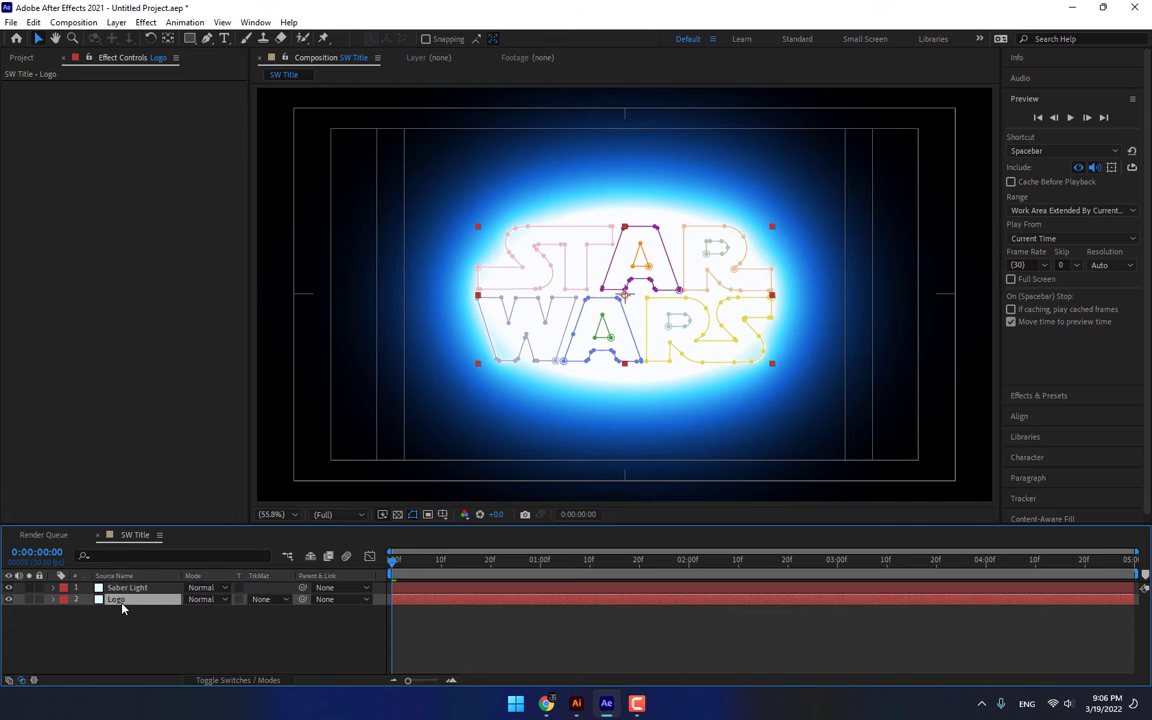
key("Delete")
Reduce the Saber effect's Glow Intensity on the Saber Light layer to 6.3%
left_click(123, 589)
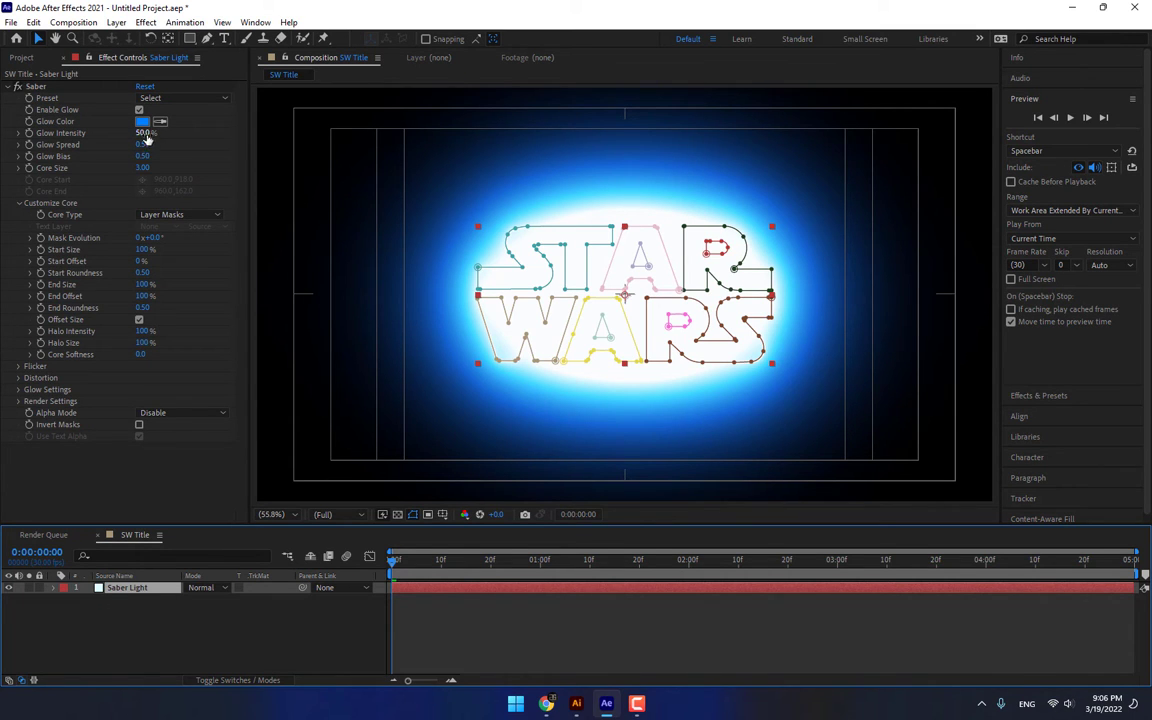
left_click_drag(145, 133, 105, 133)
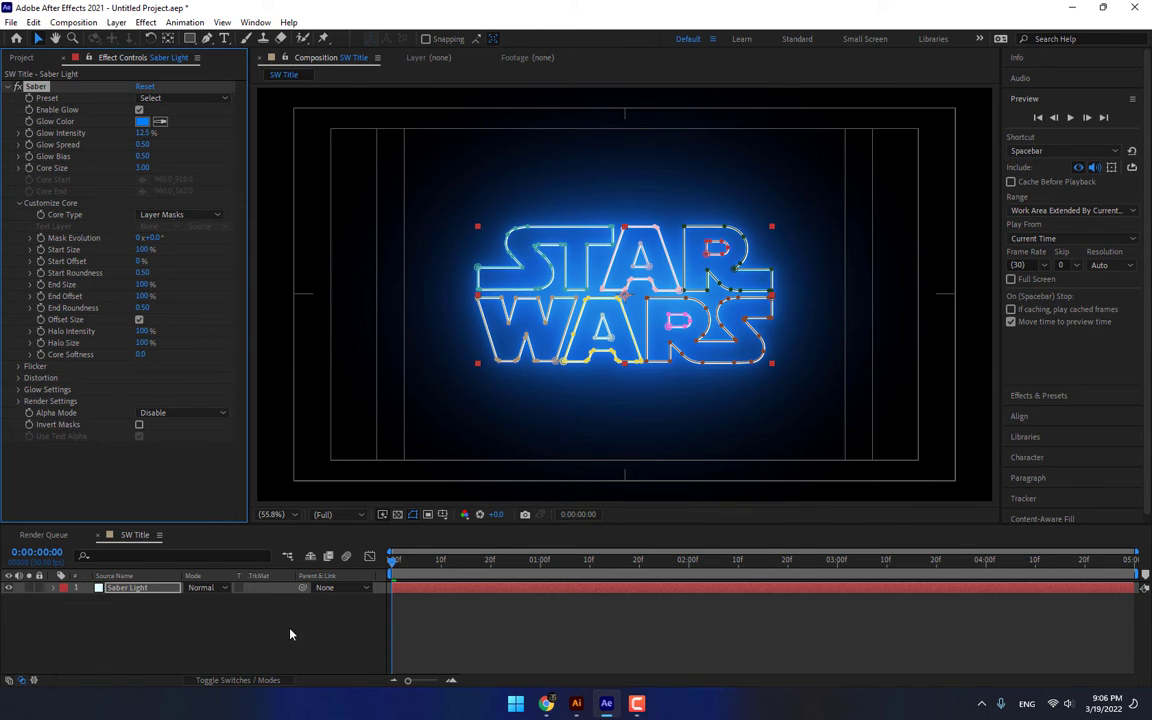
left_click(341, 637)
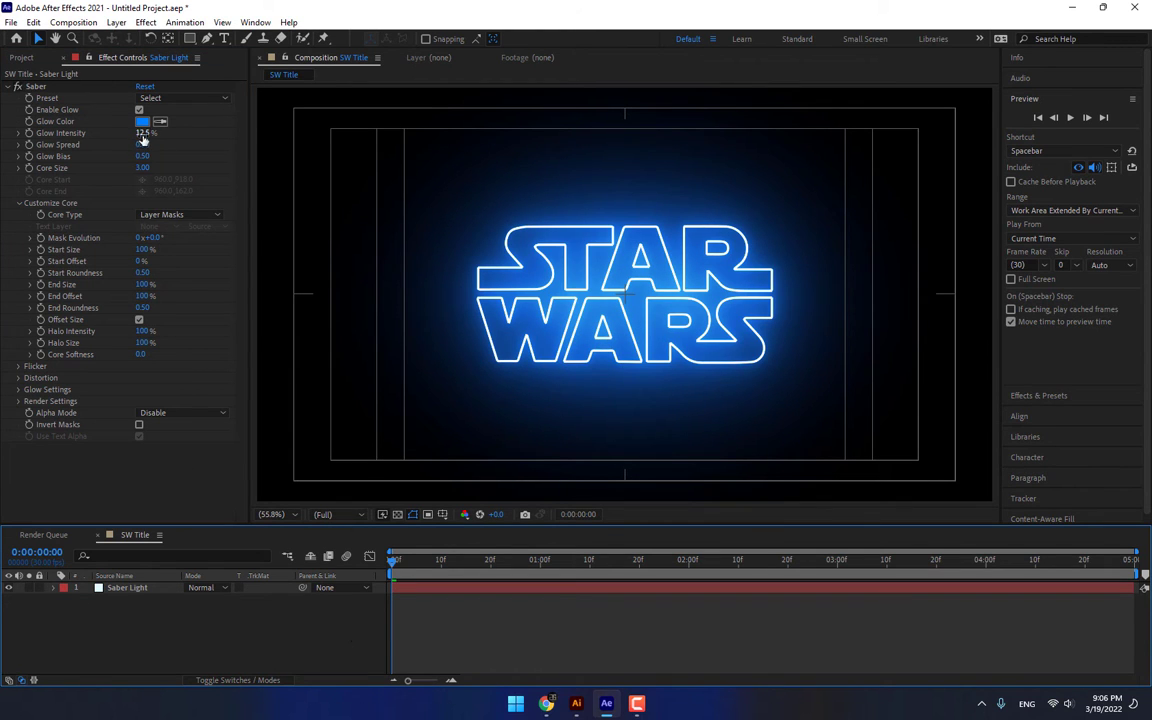
left_click_drag(145, 133, 138, 133)
mouse_move(145, 206)
left_mouse_down()
mouse_move(130, 189)
mouse_move(153, 188)
left_mouse_up()
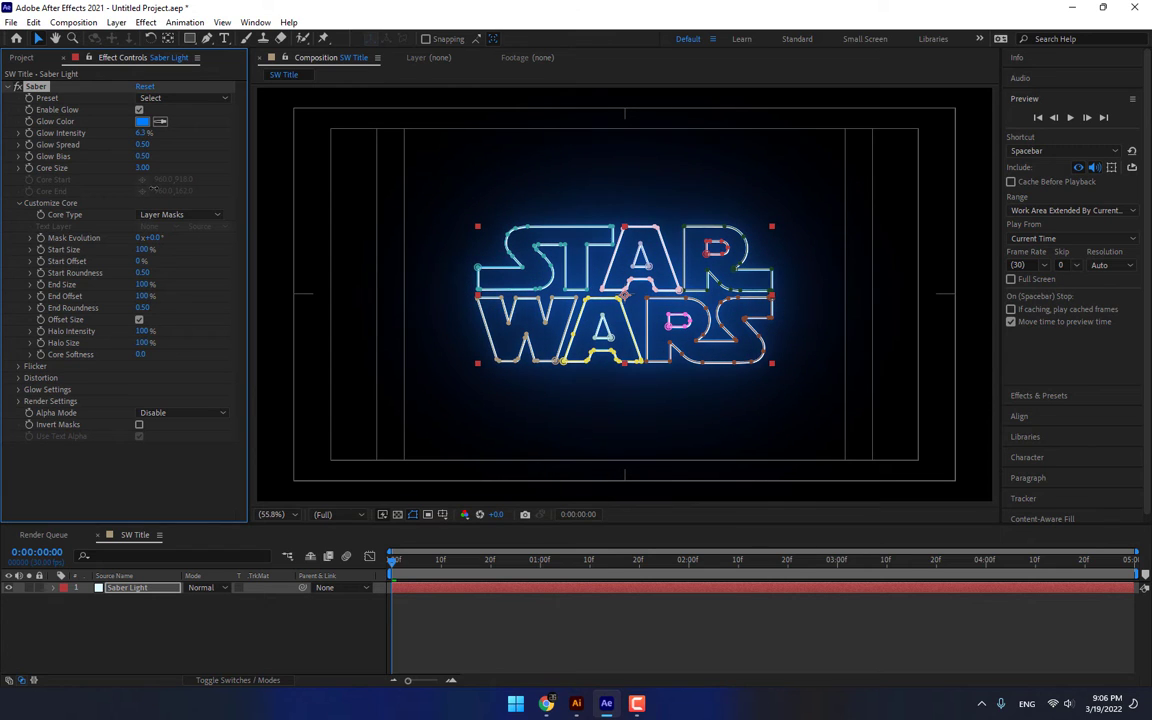
At 0:00:01:00, set the Saber core's Start Offset to 100% and add its first keyframe
left_click(541, 561)
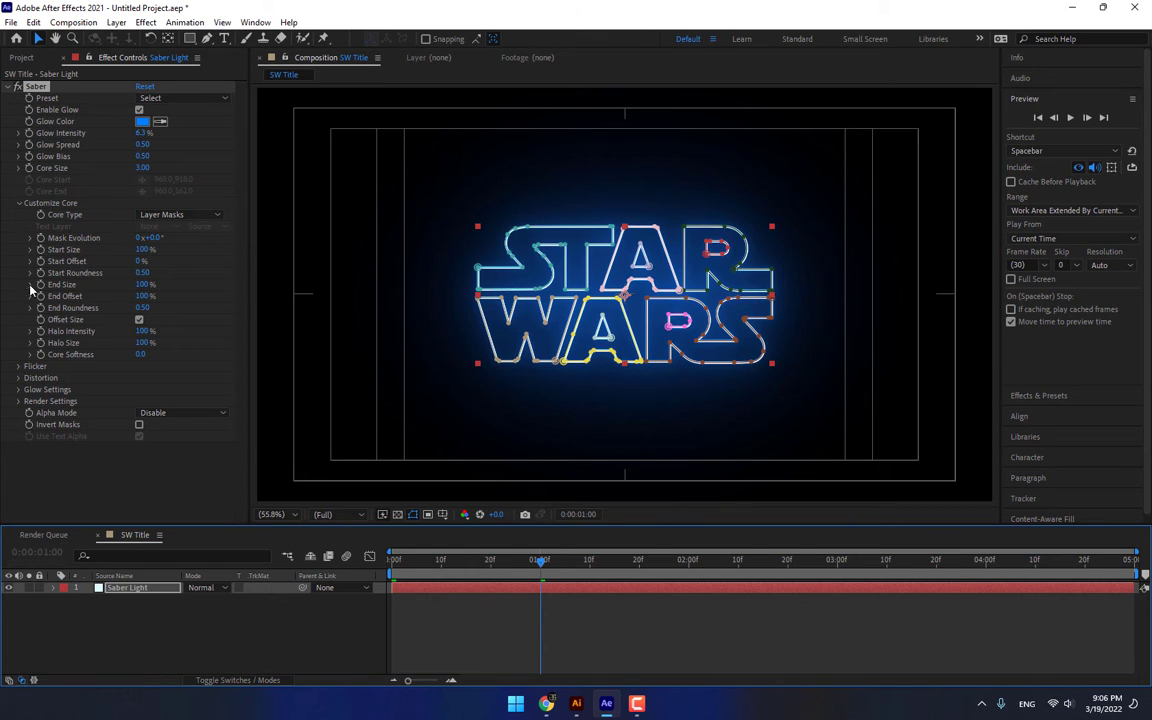
left_click_drag(140, 261, 273, 256)
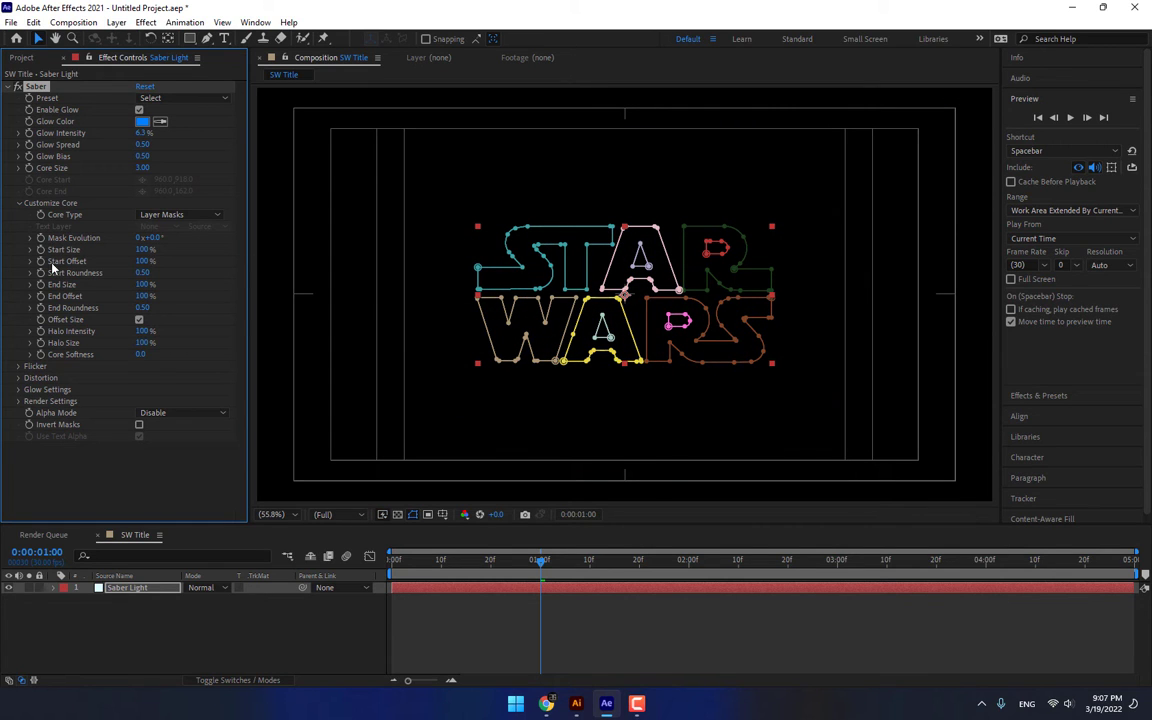
left_click(41, 261)
At 0:00:03:00, keyframe the Saber core's Start Offset at 0%
left_click(689, 563)
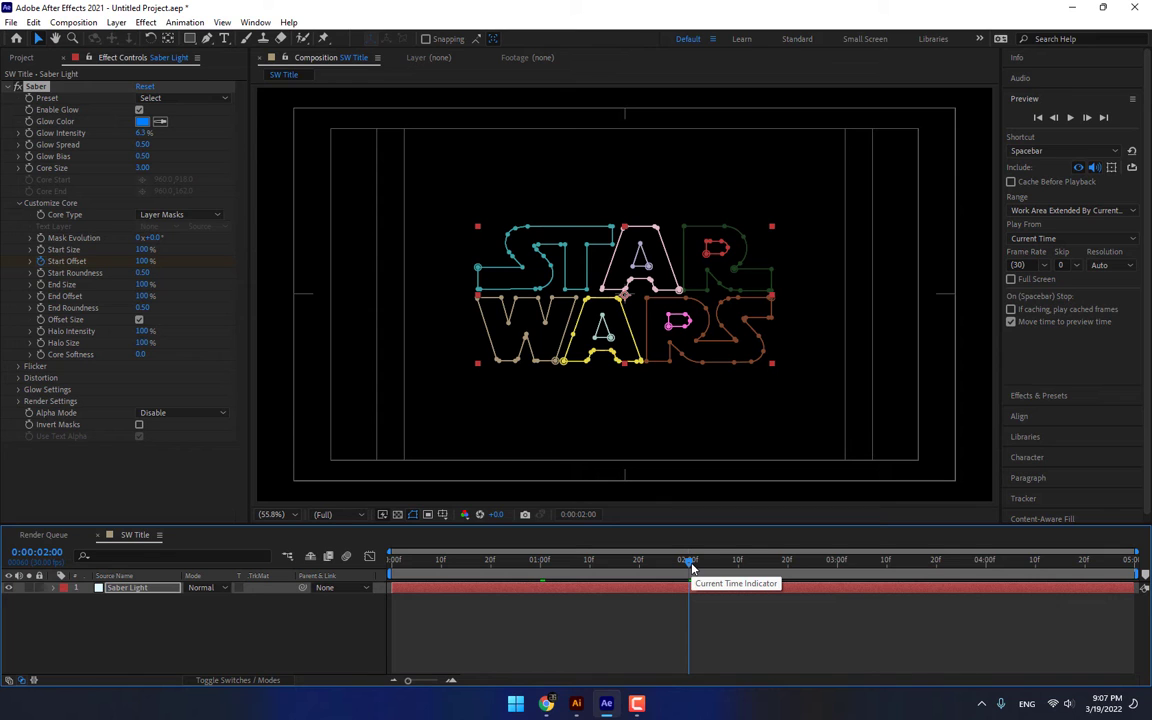
left_click(838, 562)
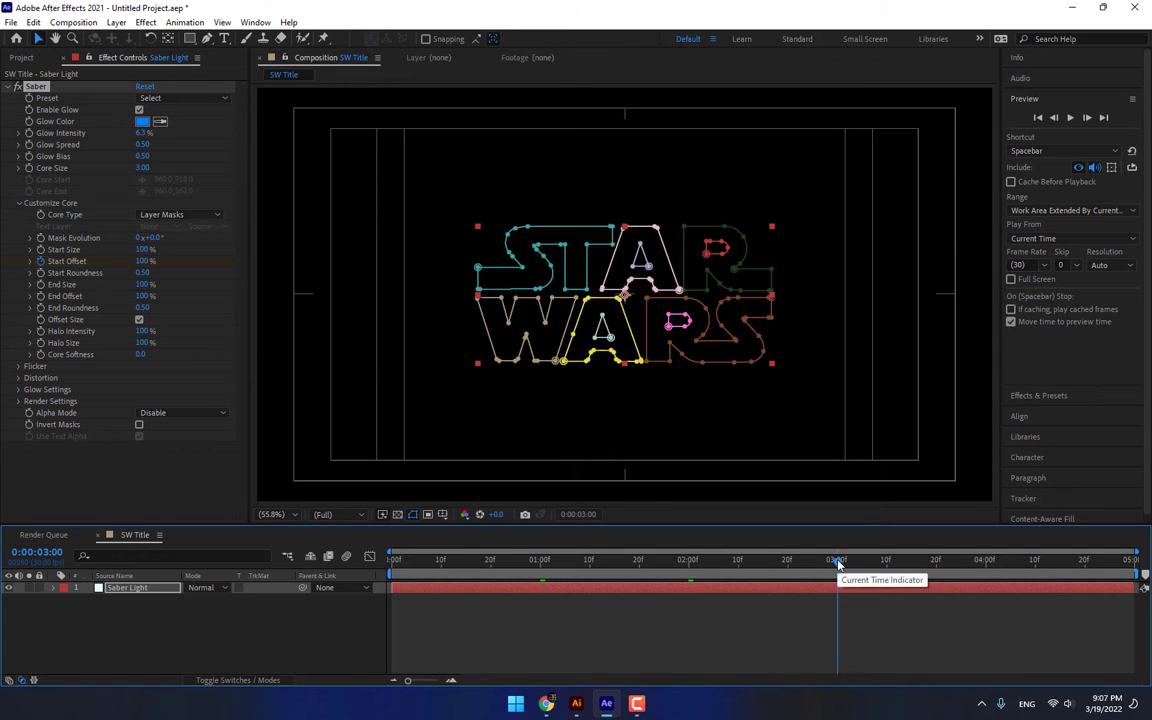
left_click(141, 261)
type("0")
key("Return")
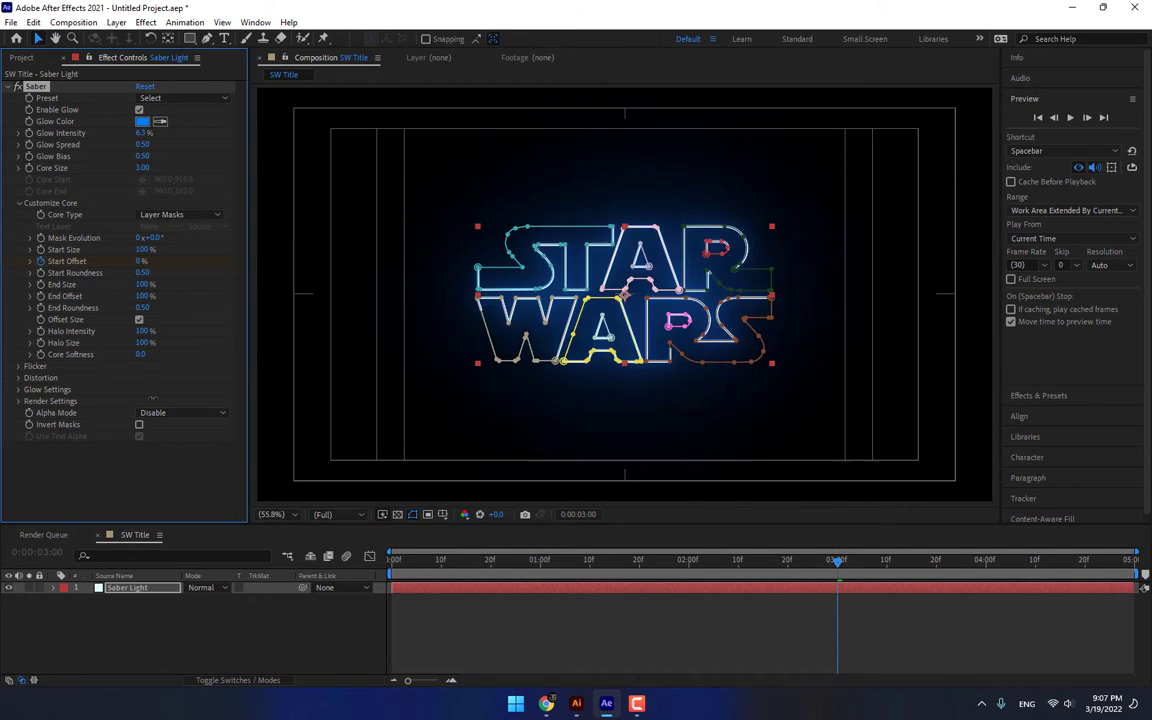
Apply Easy Ease to the Start Offset keyframe at 0:00:03:00 and scrub through the logo reveal
key("u")
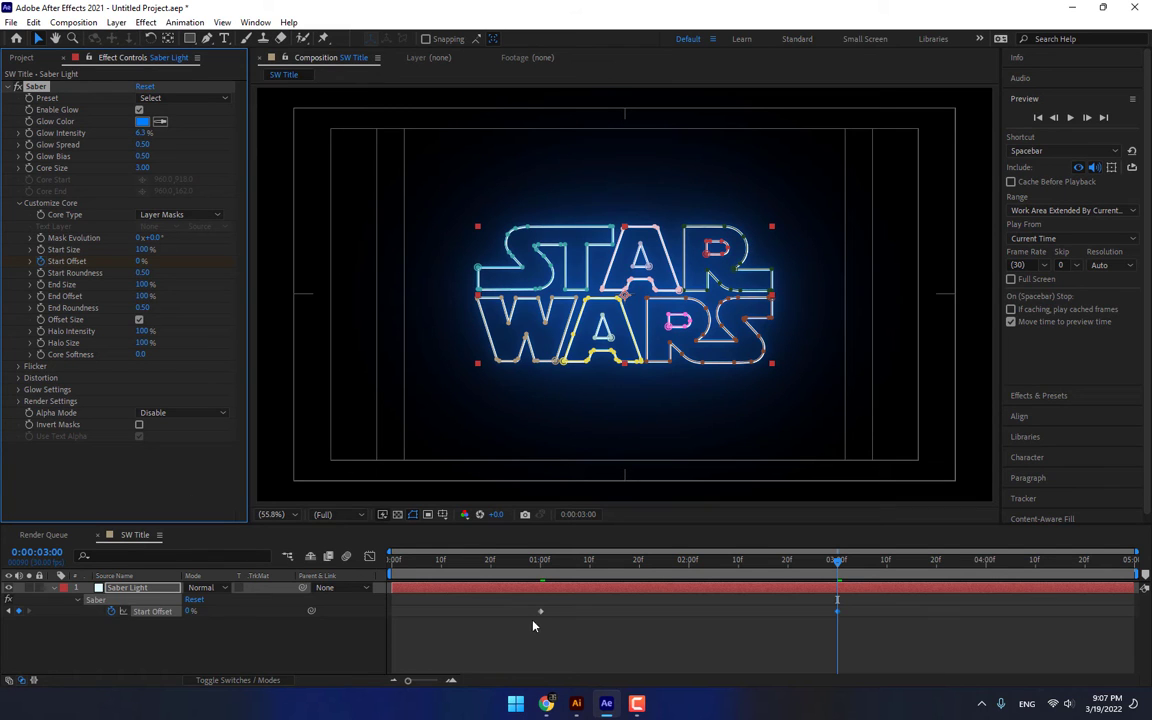
right_click(838, 612)
mouse_move(884, 604)
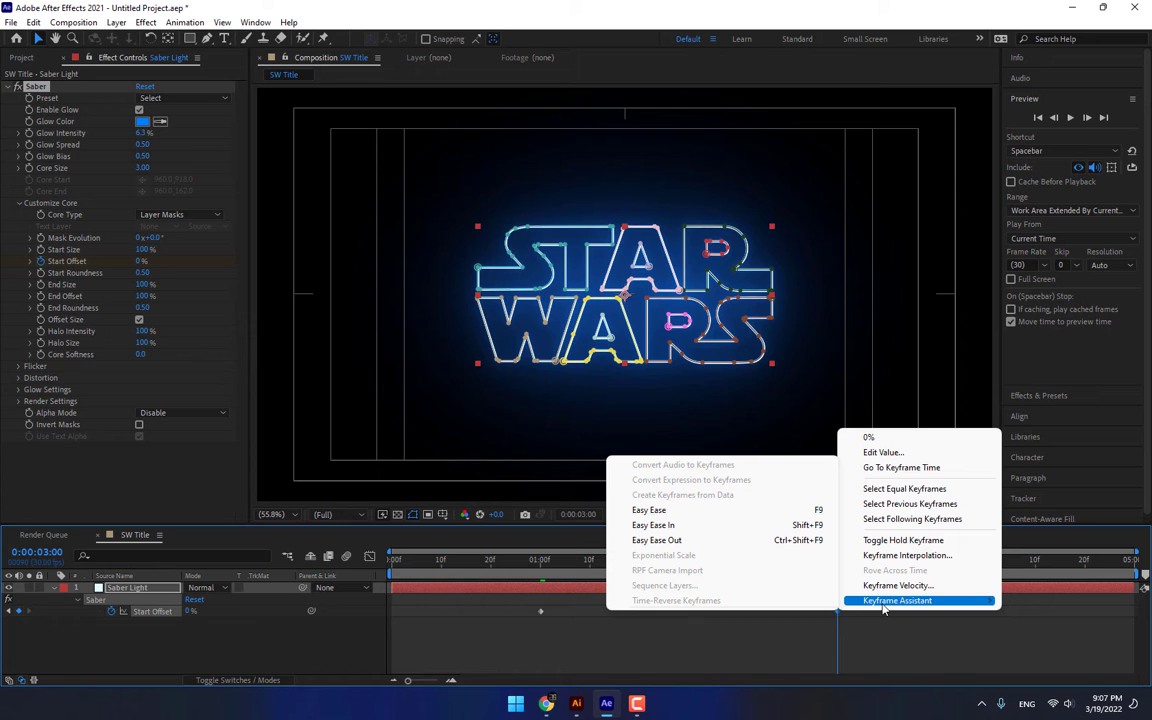
left_click(655, 510)
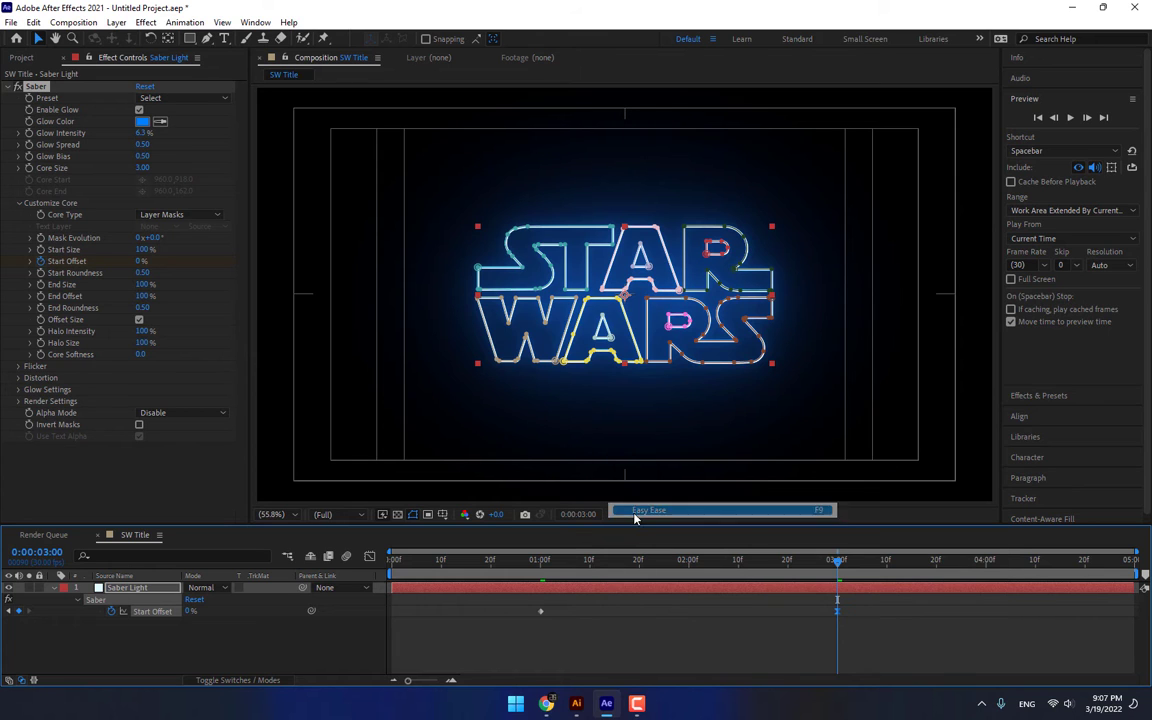
left_click(727, 649)
left_click_drag(558, 561, 693, 568)
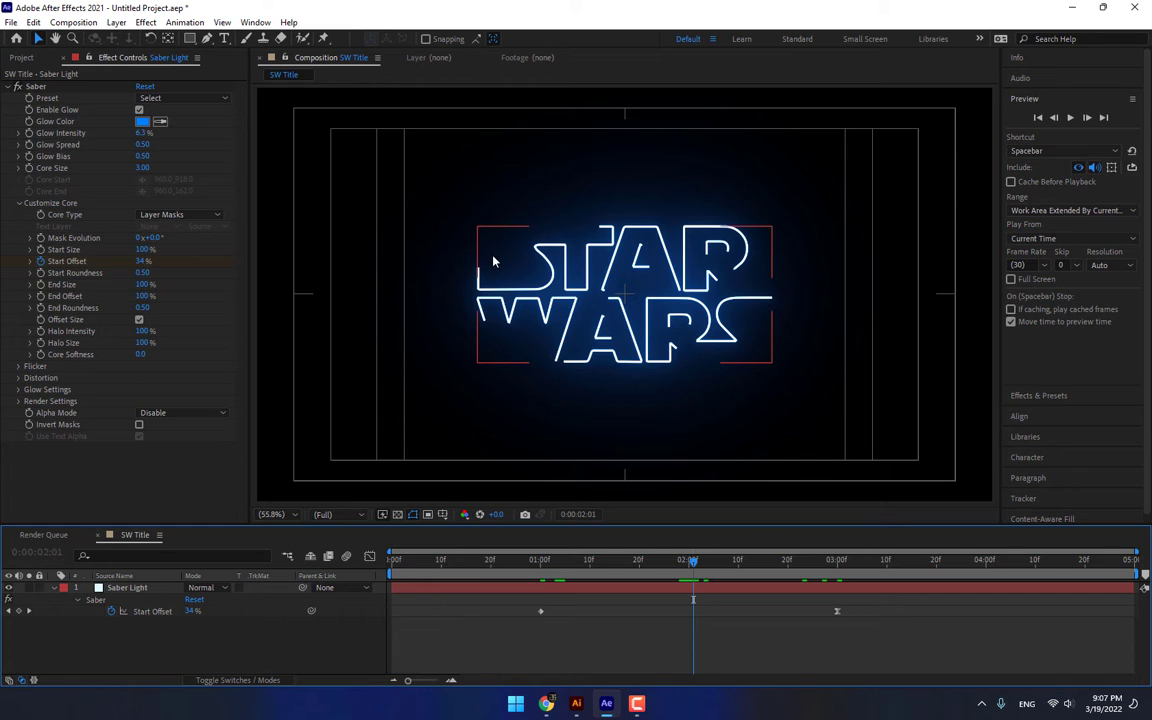
Set the Saber Flicker Intensity to 19% and Flicker Speed to 30, and scrub through the animation
left_click(18, 368)
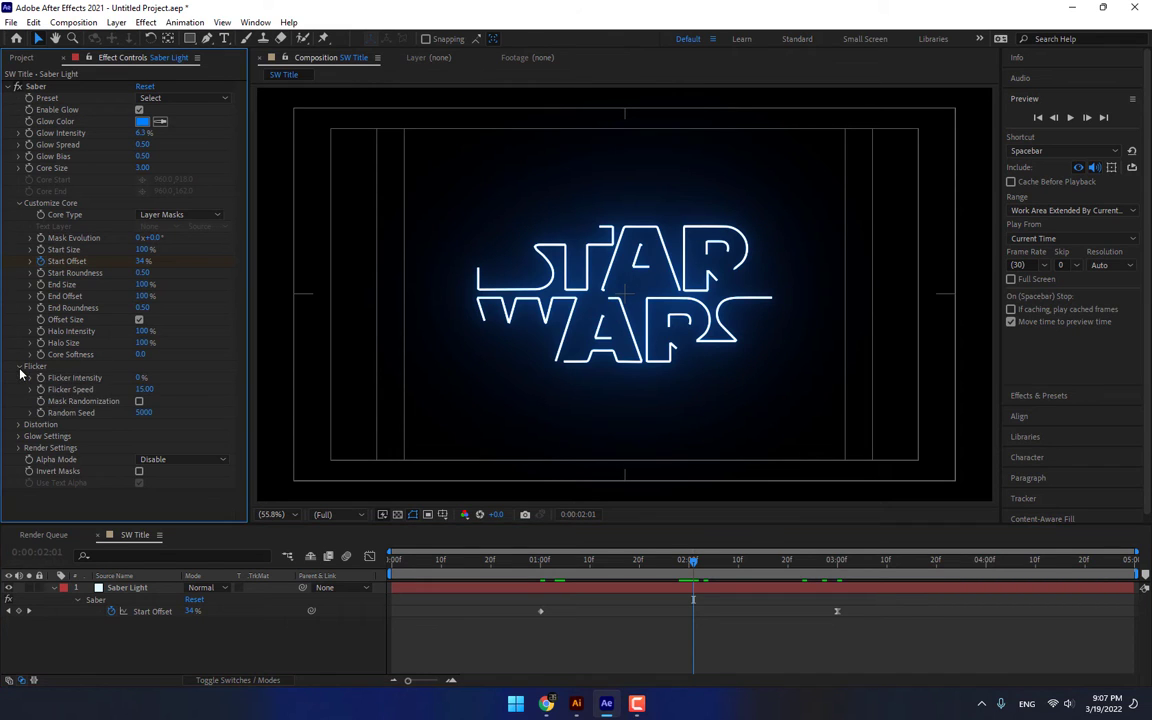
left_click(655, 589)
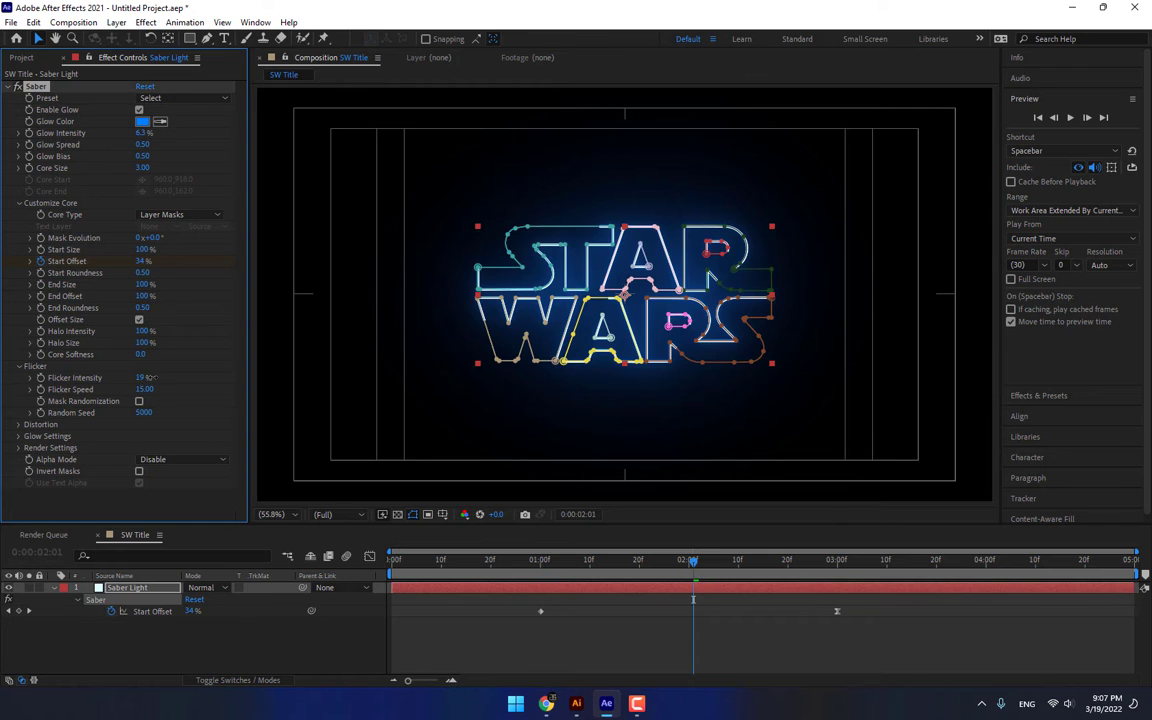
left_click_drag(637, 572, 689, 571)
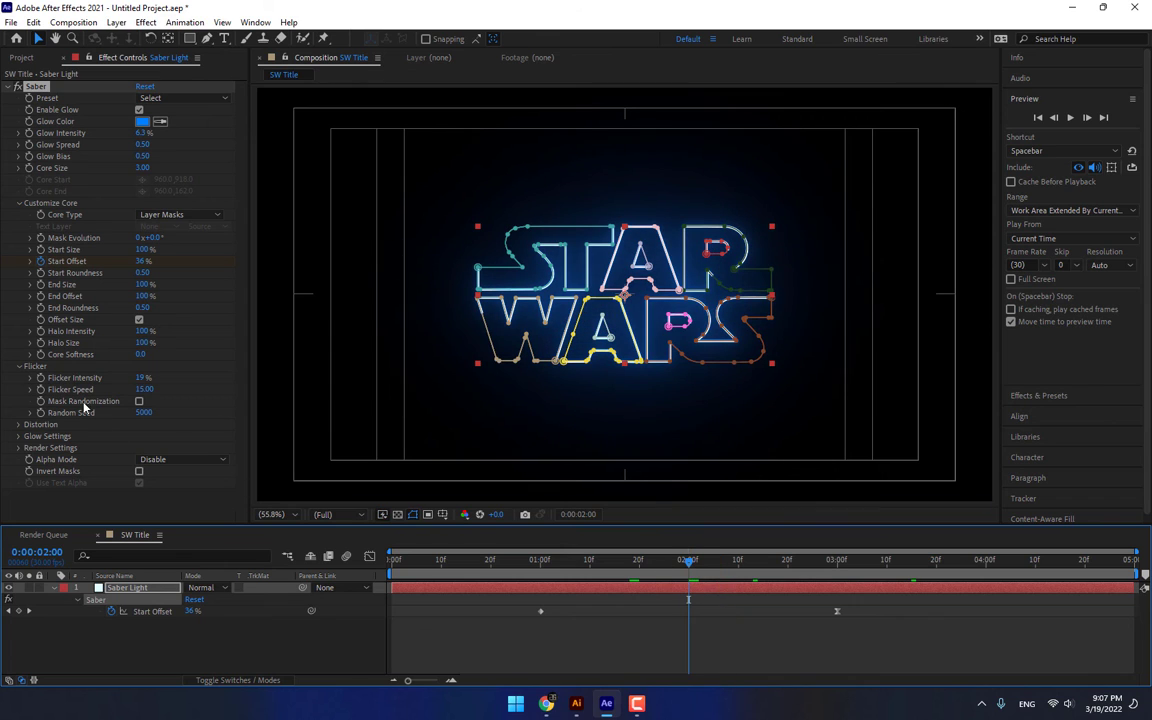
left_click(150, 392)
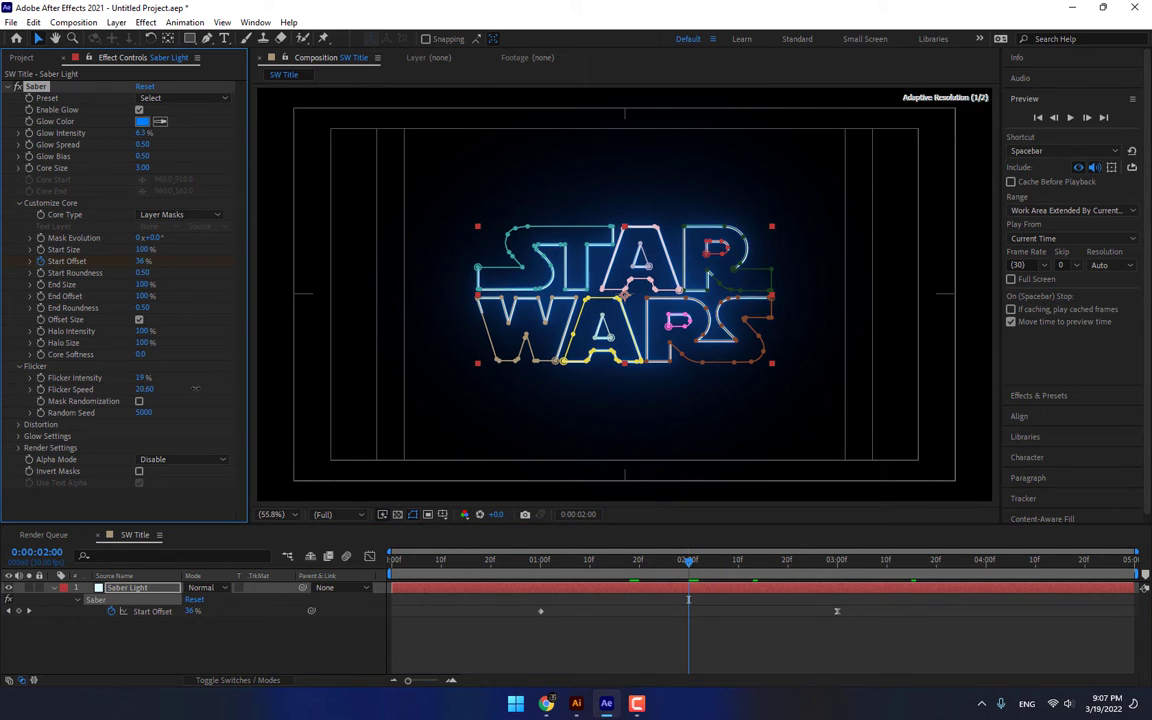
left_click_drag(196, 388, 243, 388)
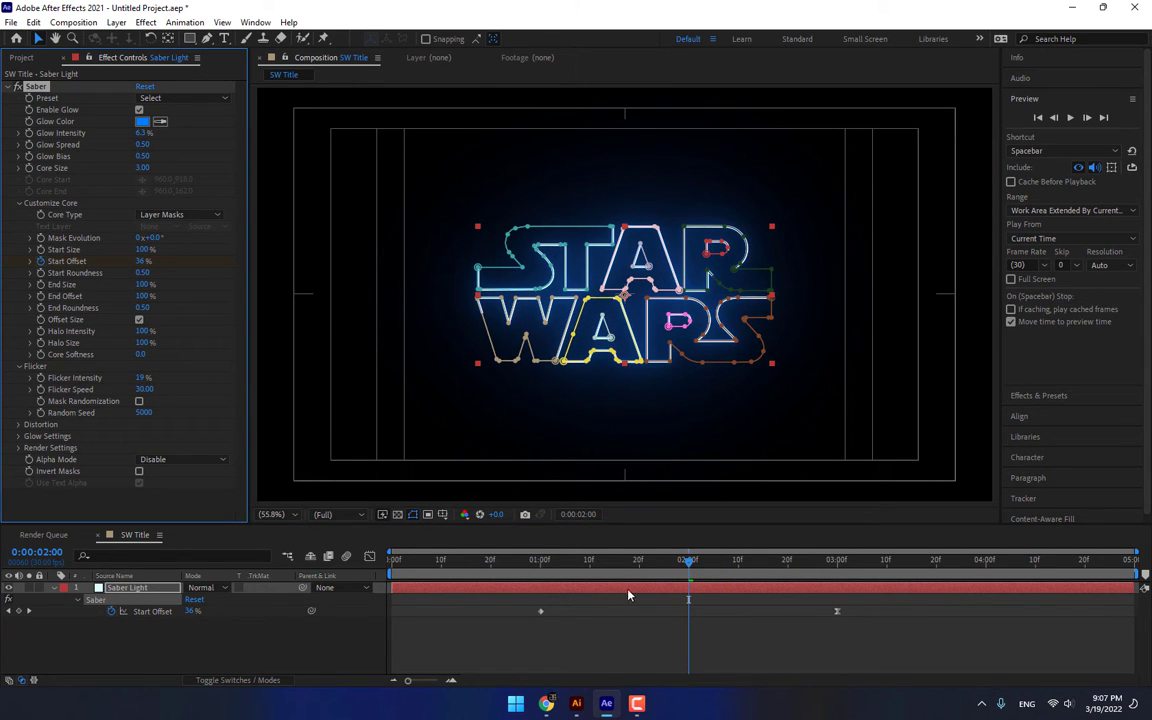
left_click_drag(567, 561, 990, 561)
Raise the Saber Flicker Intensity to 70% and preview the flickering along the timeline
left_click(145, 380)
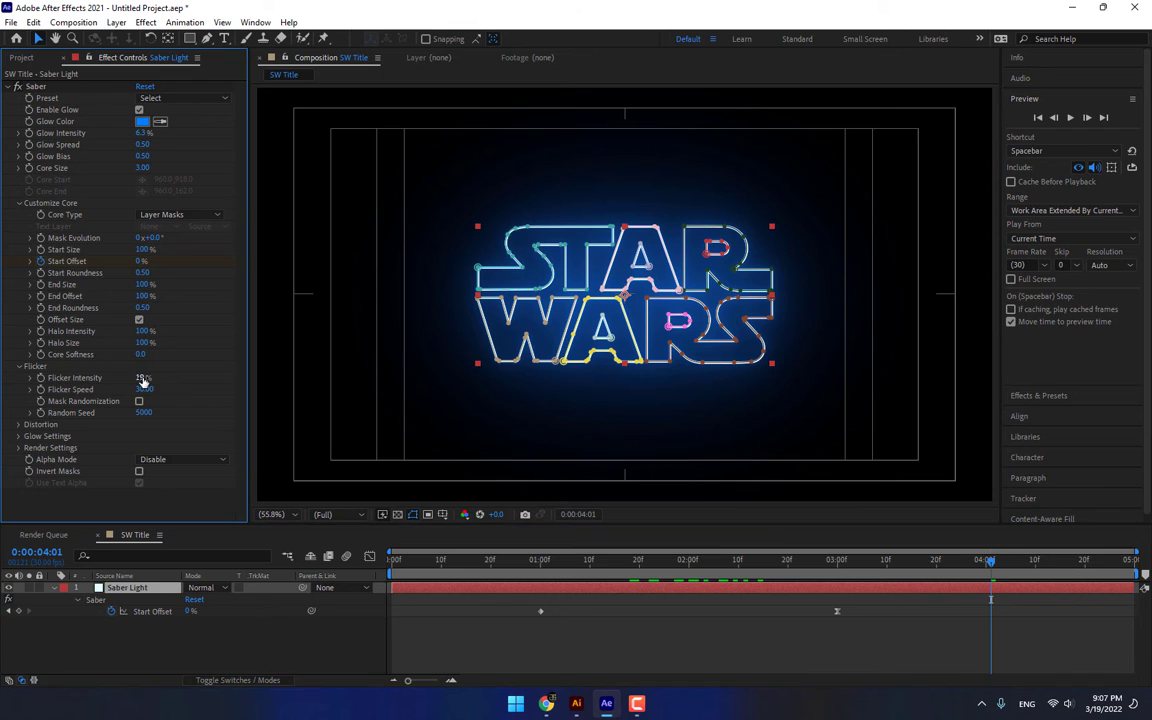
left_click_drag(143, 380, 193, 377)
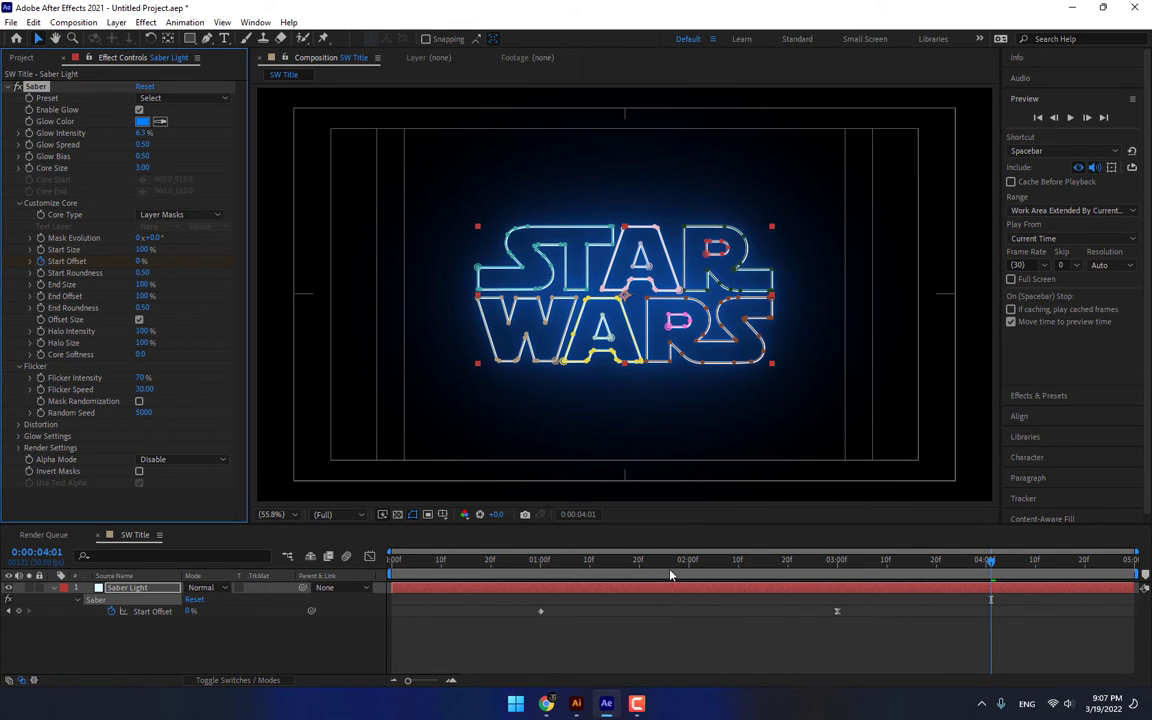
left_click_drag(681, 563, 829, 569)
key("space")
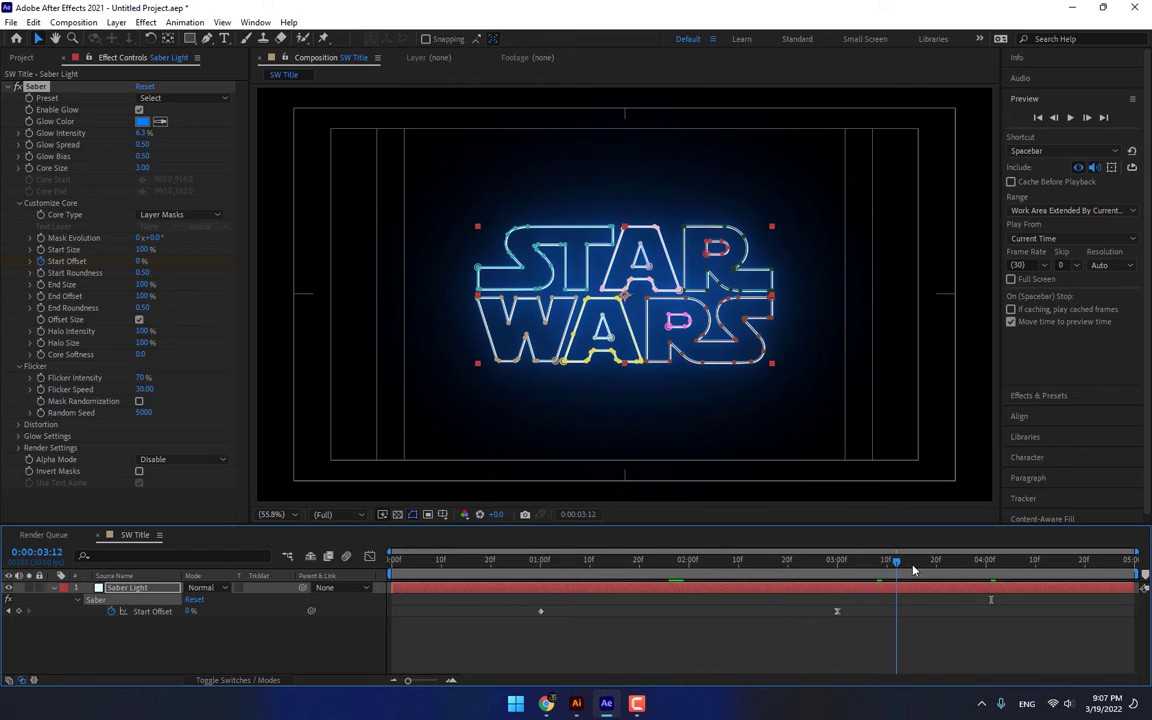
Deselect the Saber Light layer and collapse its animated properties in the timeline
left_click(342, 652)
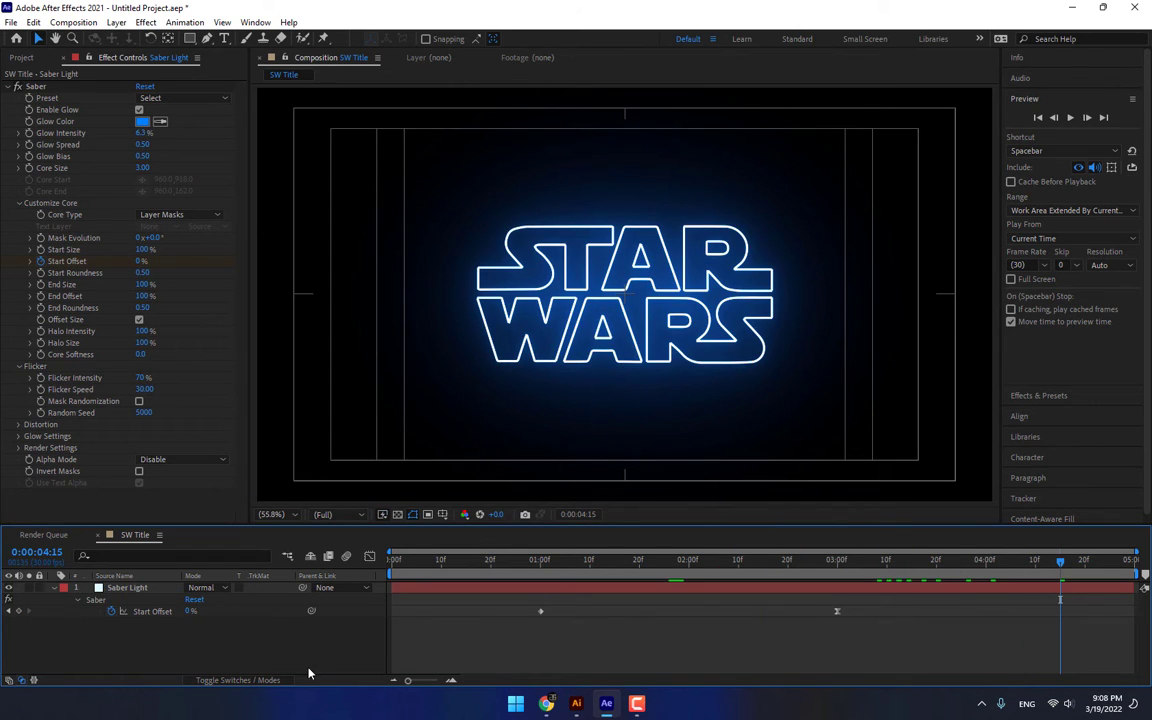
left_click(72, 614)
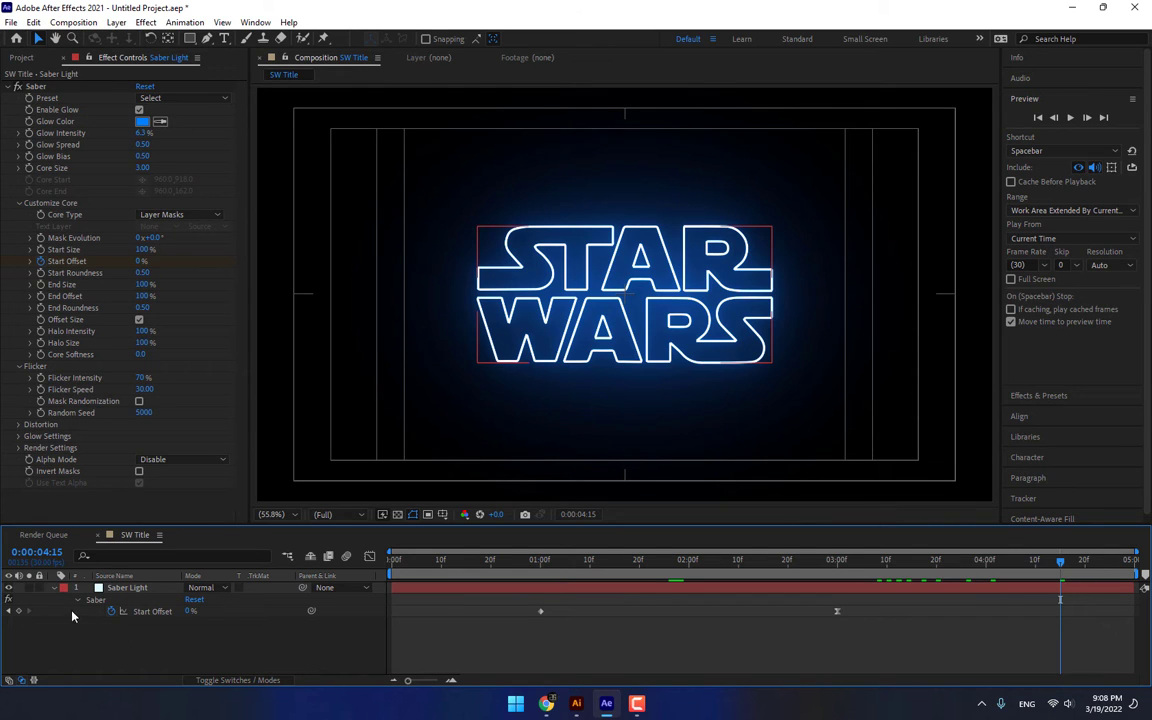
left_click(55, 590)
left_click(95, 628)
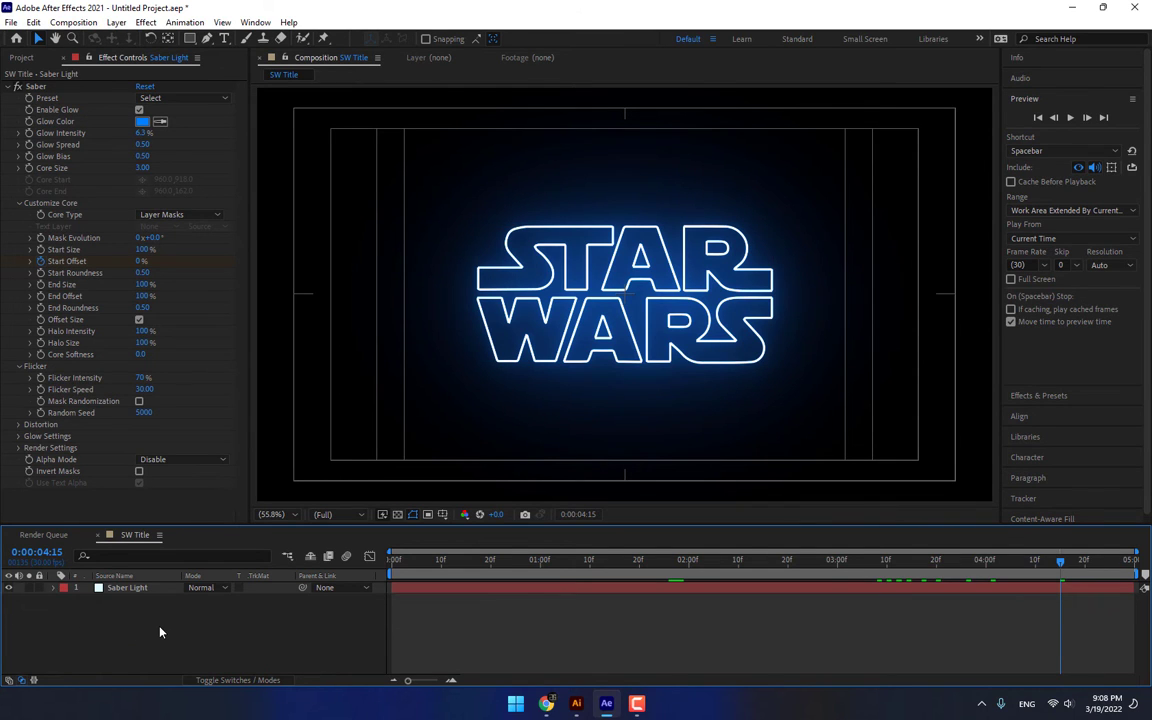
Create a 1920 × 1080 solid layer named Stars in the SW Title composition
key("ctrl+y")
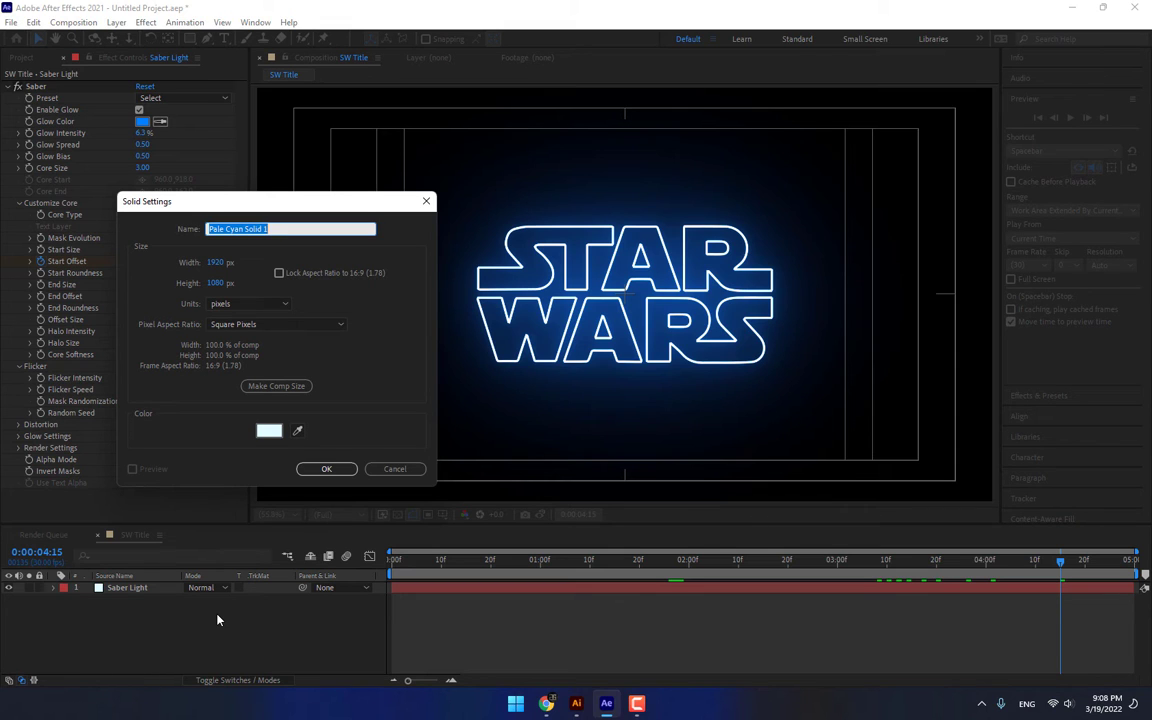
type("Stars")
key("Return")
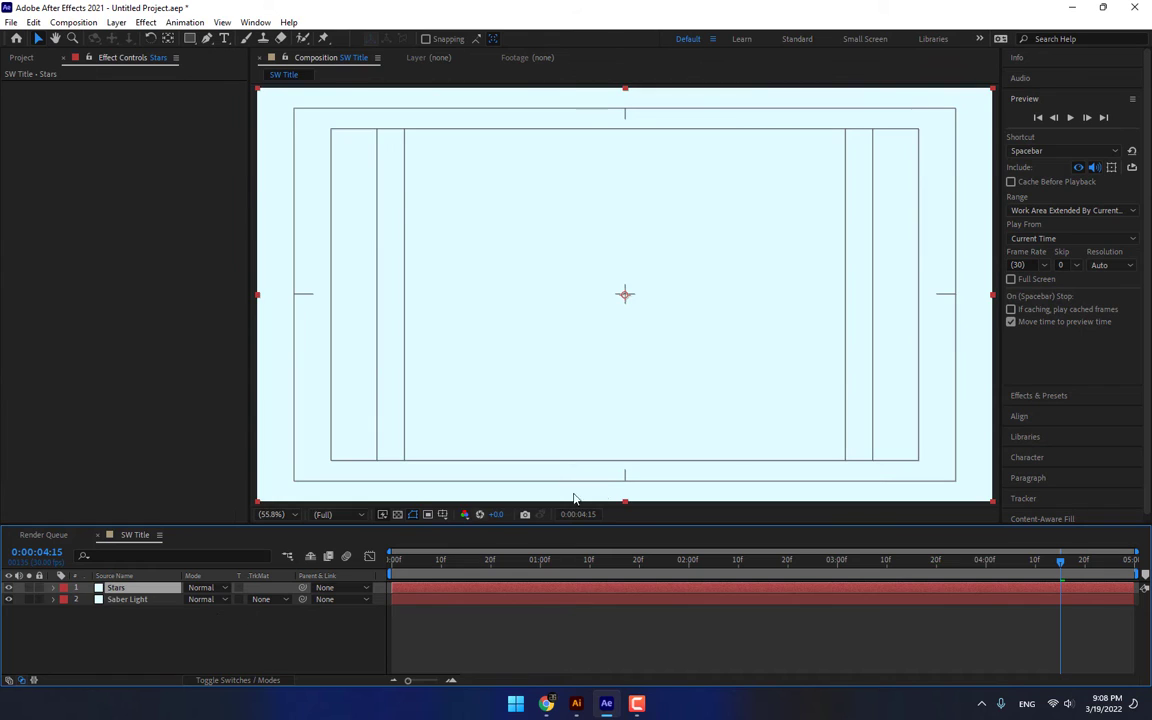
Find the Fractal Noise effect and apply it to the Stars layer
left_click(1040, 395)
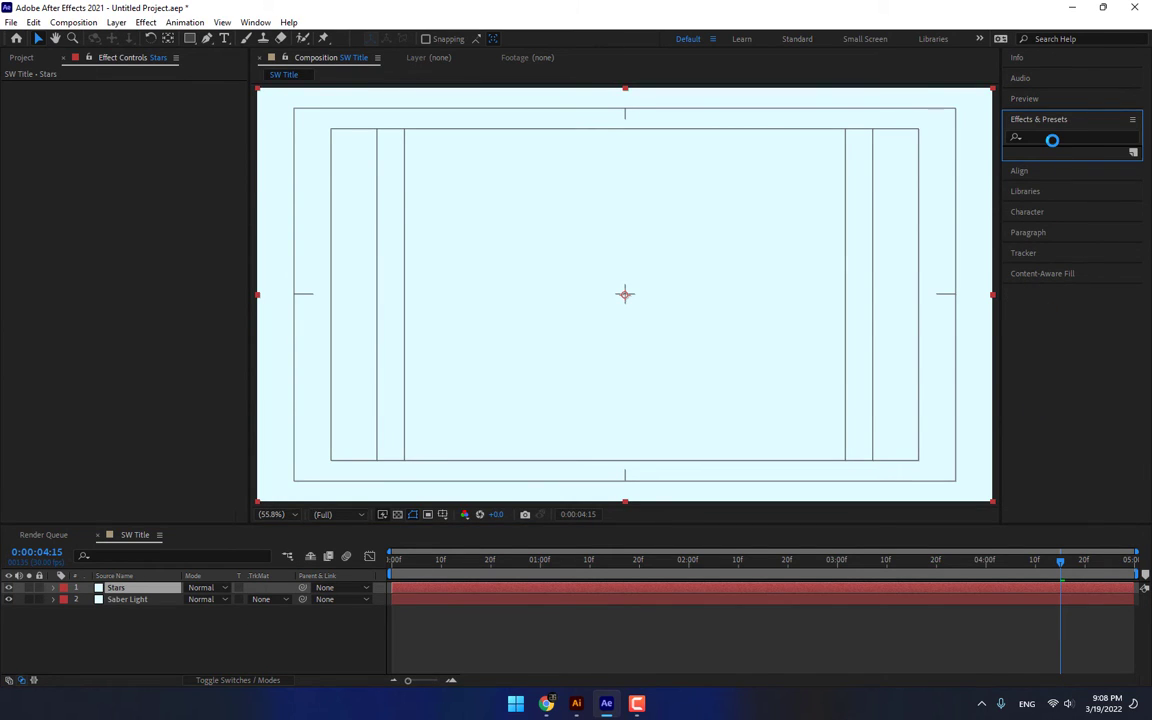
left_click(1055, 136)
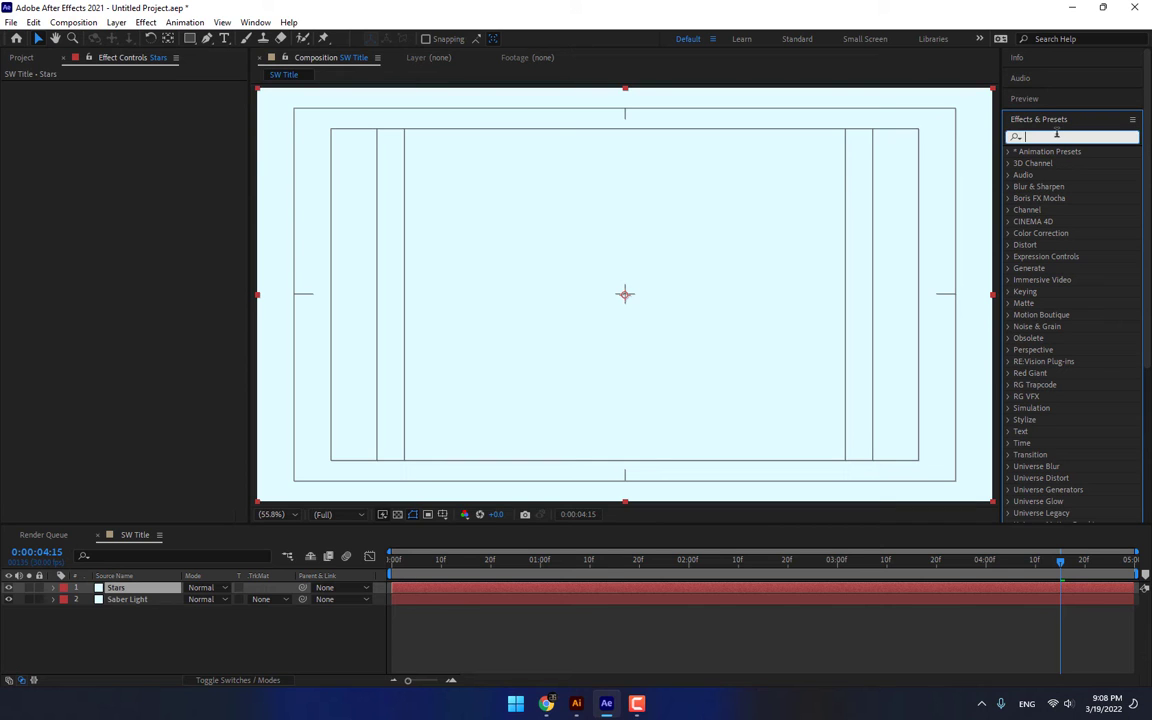
type("frac")
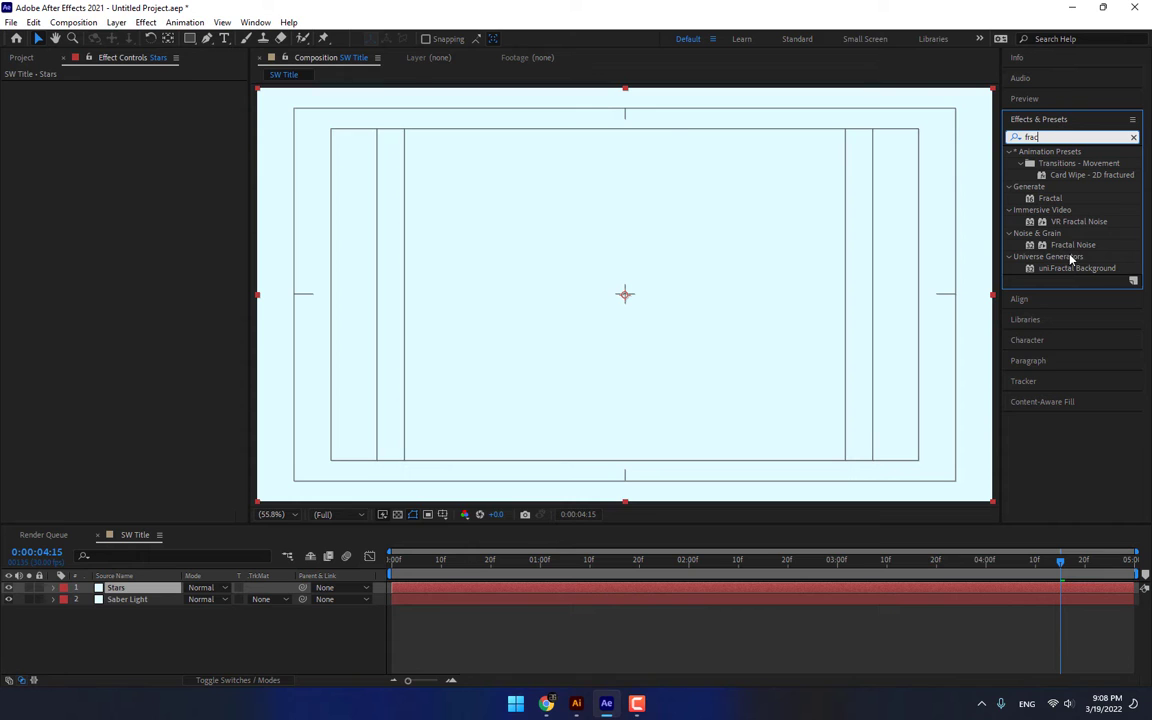
left_click_drag(1073, 245, 758, 257)
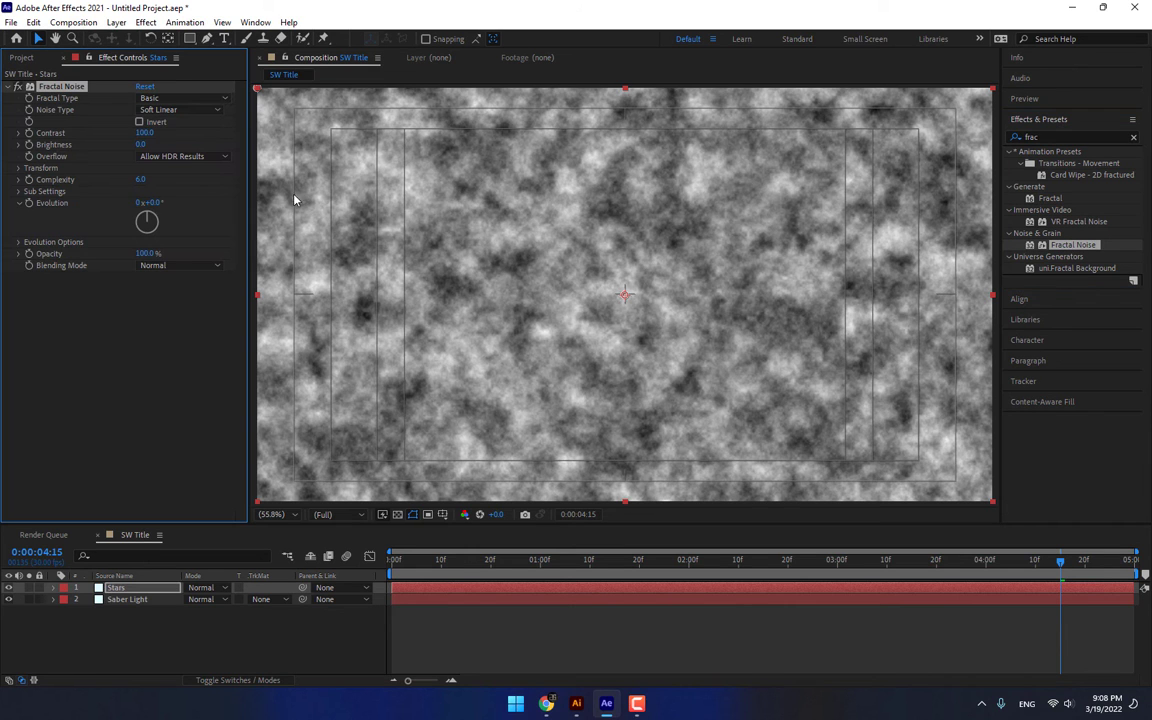
Turn the Fractal Noise into tiny sparse stars with Contrast 3635, Brightness -1529 and Scale 7
left_click_drag(144, 133, 83, 495)
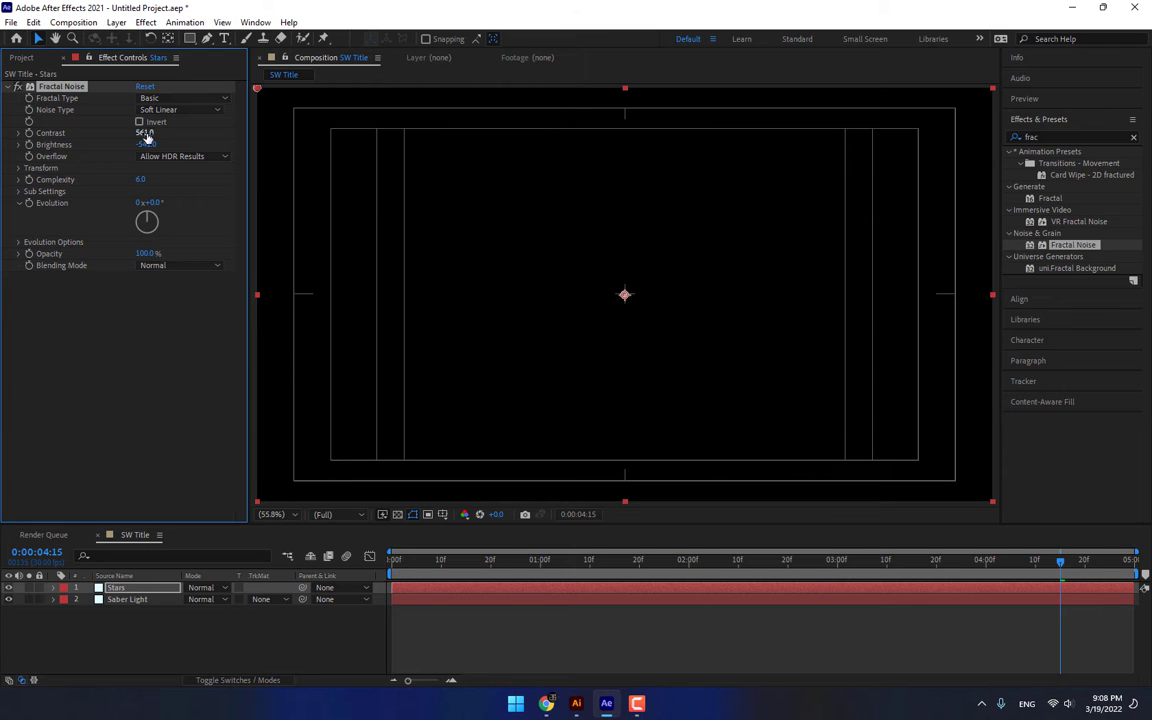
left_click_drag(143, 133, 220, 133)
left_click_drag(711, 174, 863, 160)
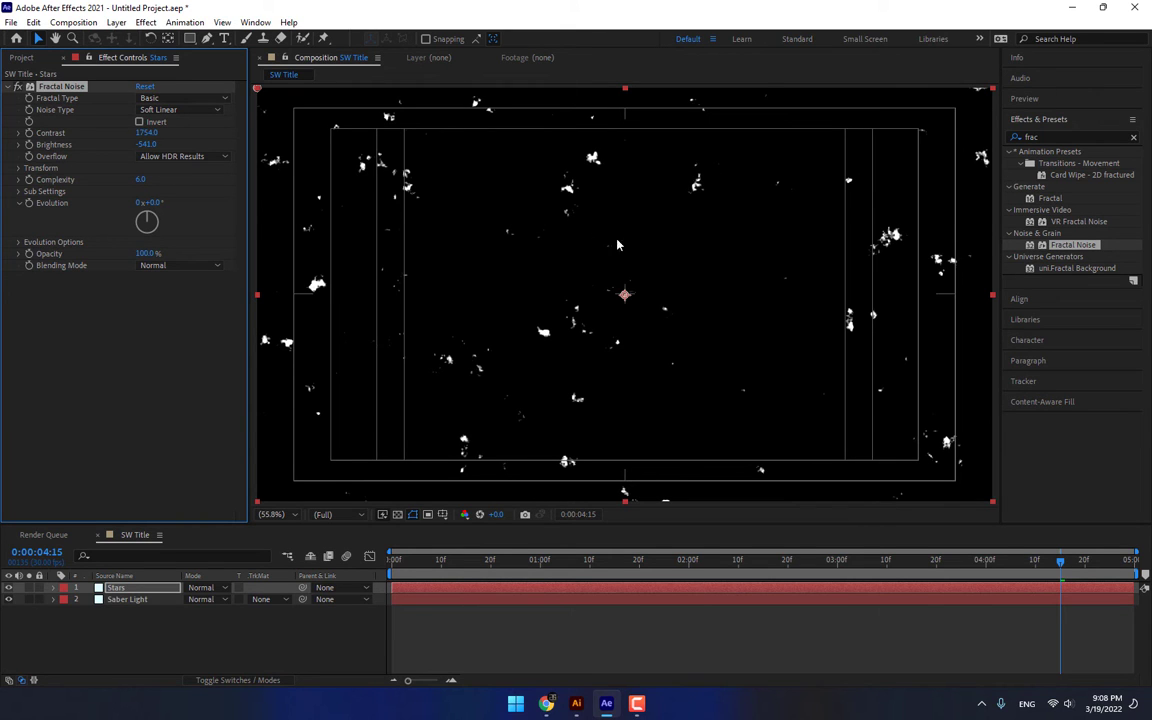
left_click_drag(152, 154, 240, 134)
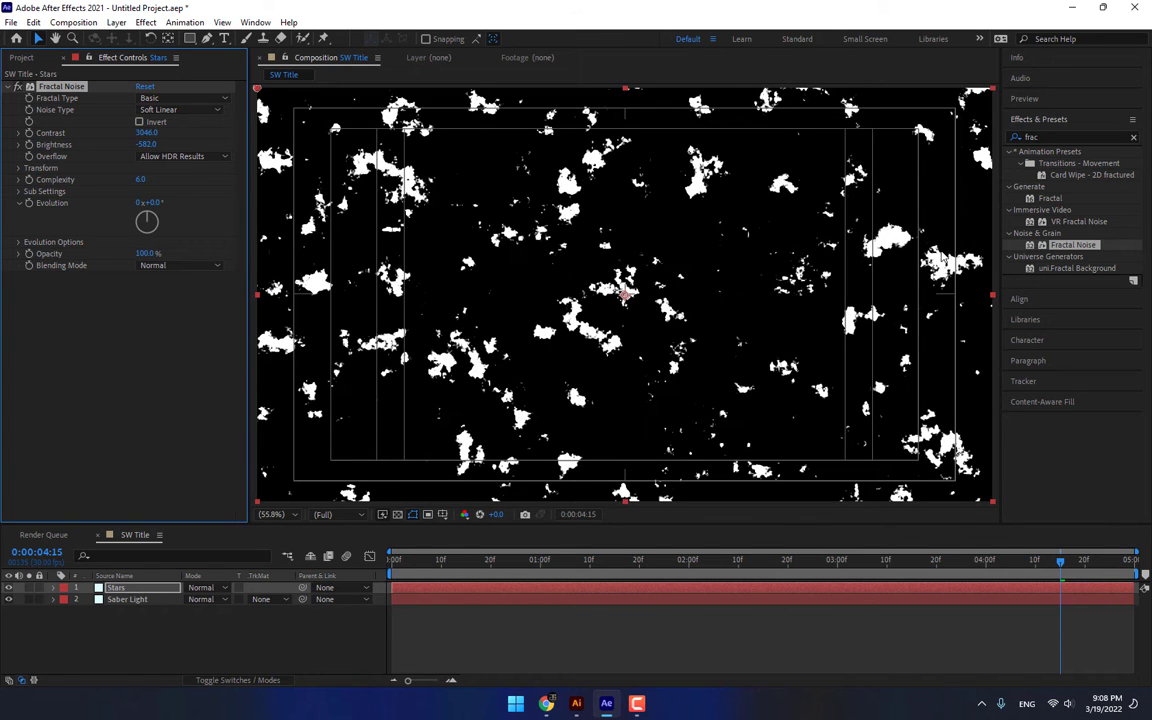
left_click(19, 168)
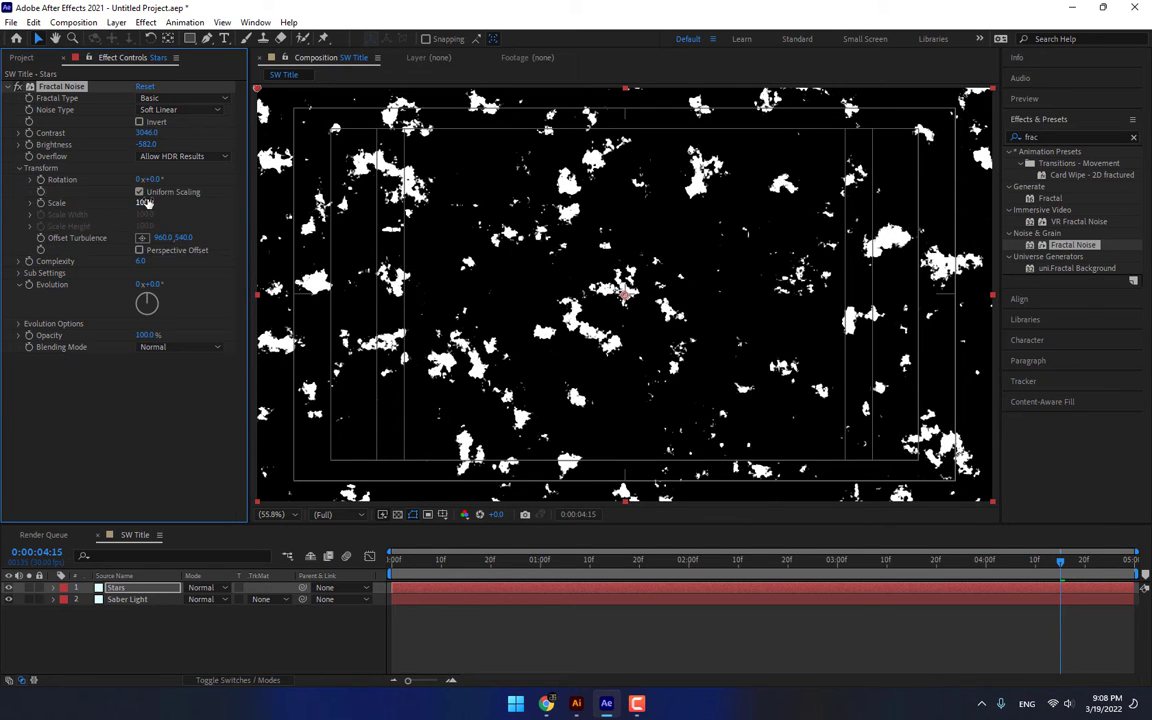
left_click_drag(146, 204, 106, 244)
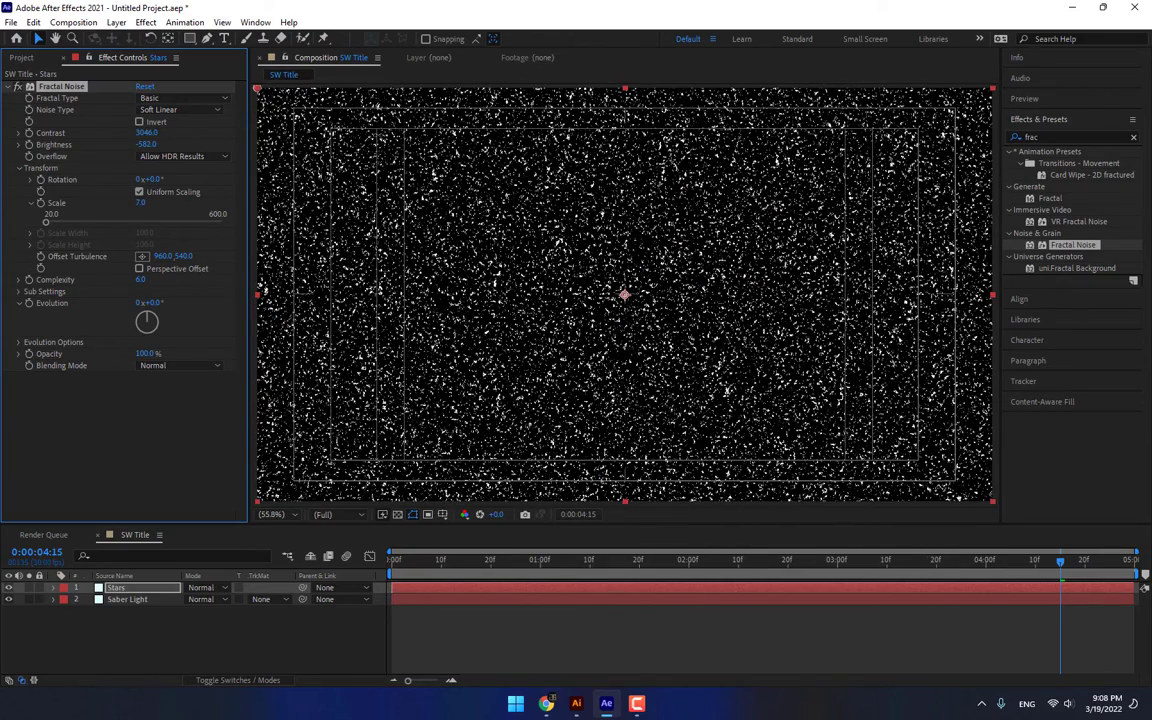
left_click_drag(133, 131, 108, 147)
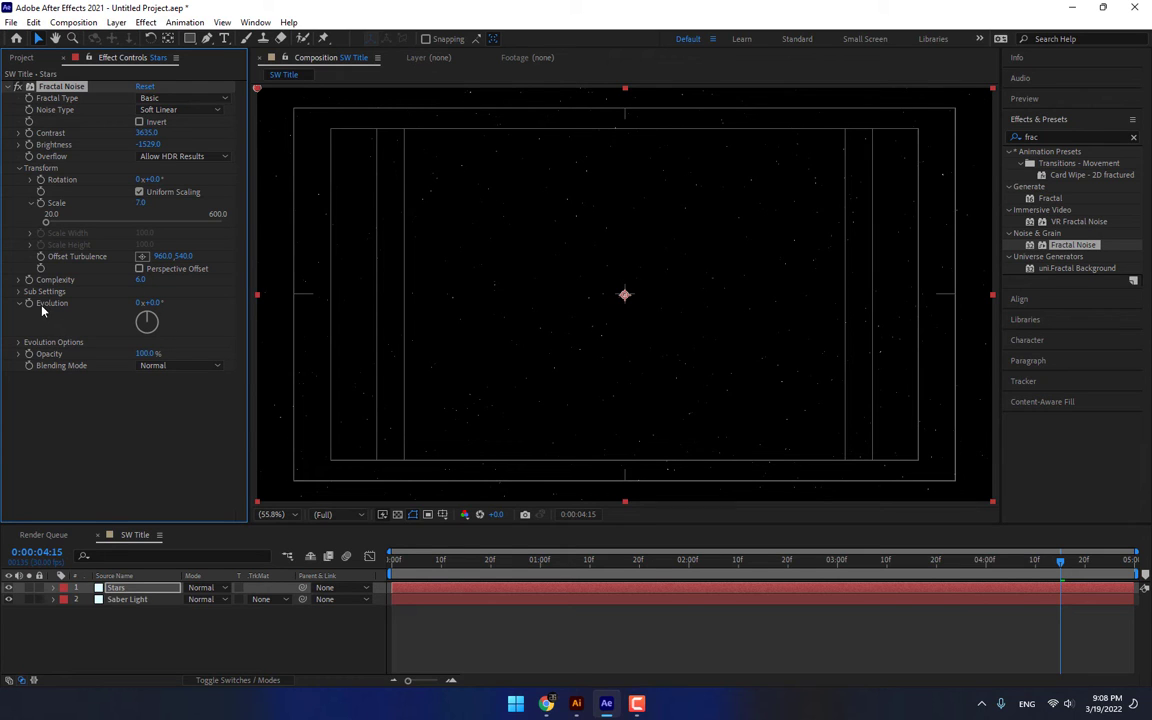
Keyframe the Fractal Noise Evolution from 0 at the first frame to 5 revolutions at the last frame, and scrub through the twinkling
key("Home")
left_click(28, 304)
key("End")
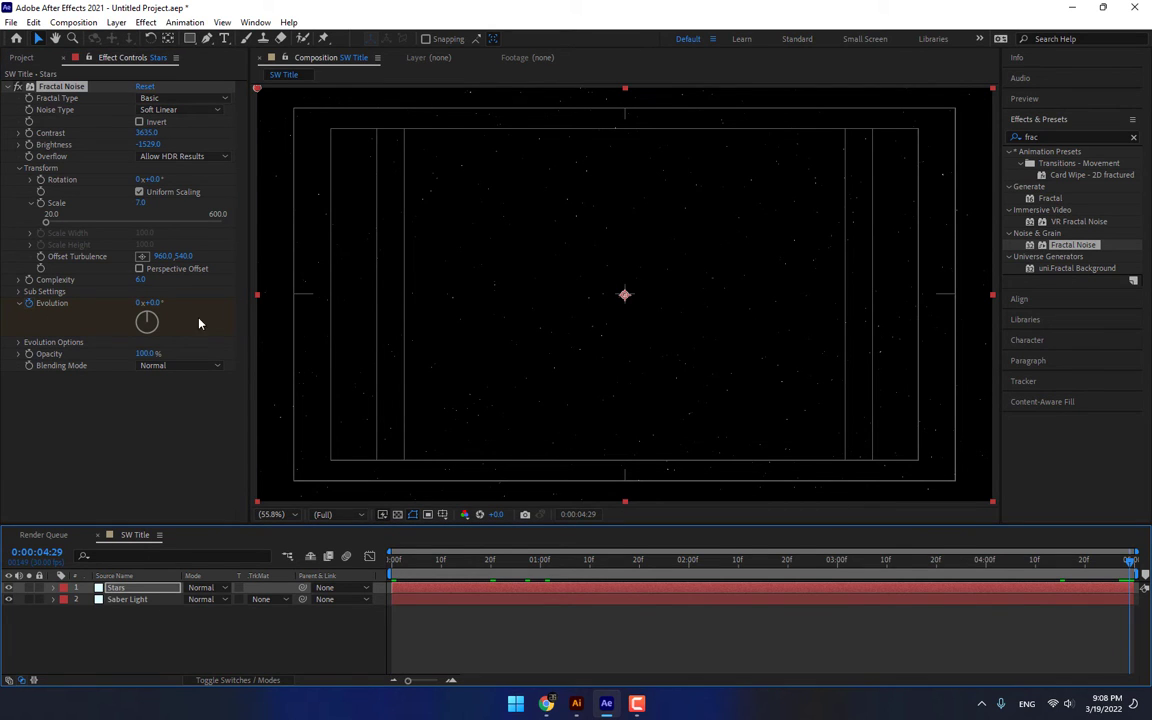
left_click(140, 303)
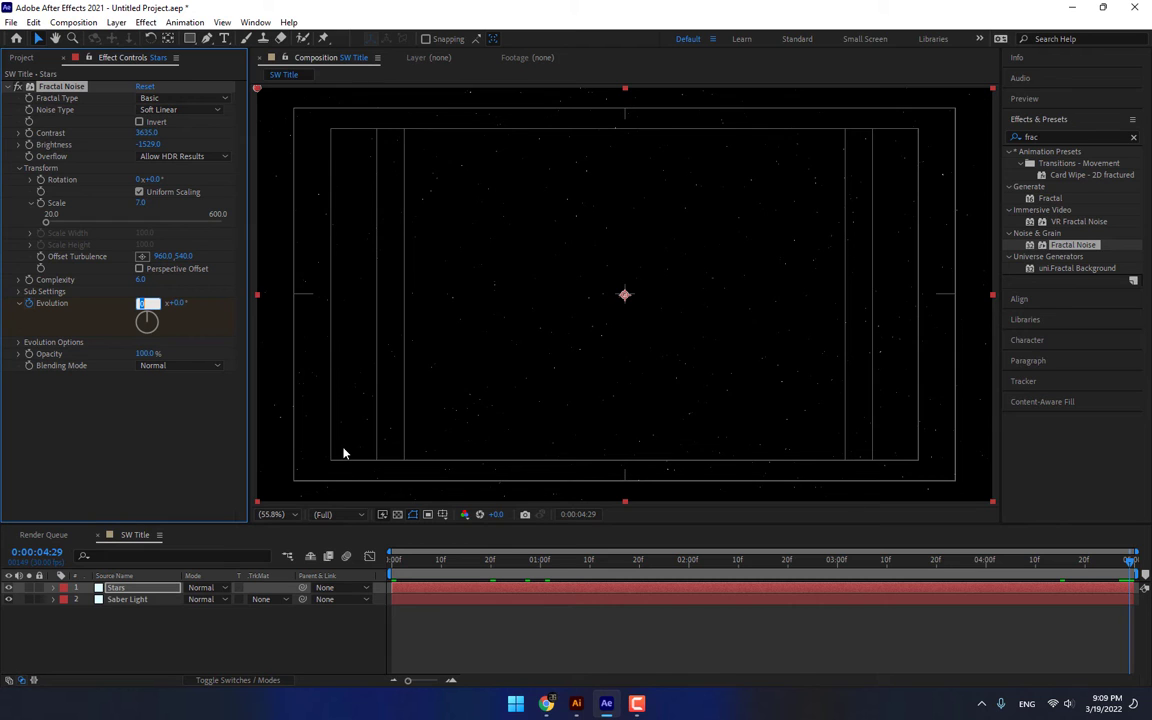
type("5")
key("Return")
left_click_drag(452, 561, 610, 563)
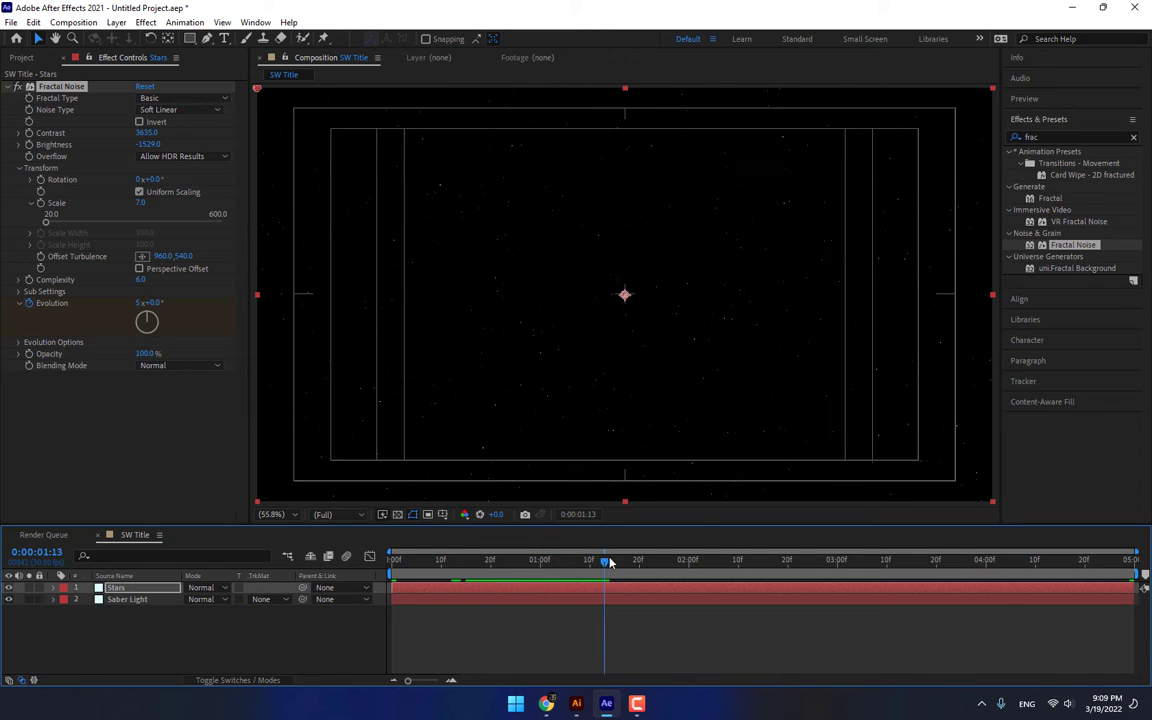
Move the Stars layer below Saber Light and scrub through the composition to 0:00:03:18
left_click_drag(103, 586, 119, 641)
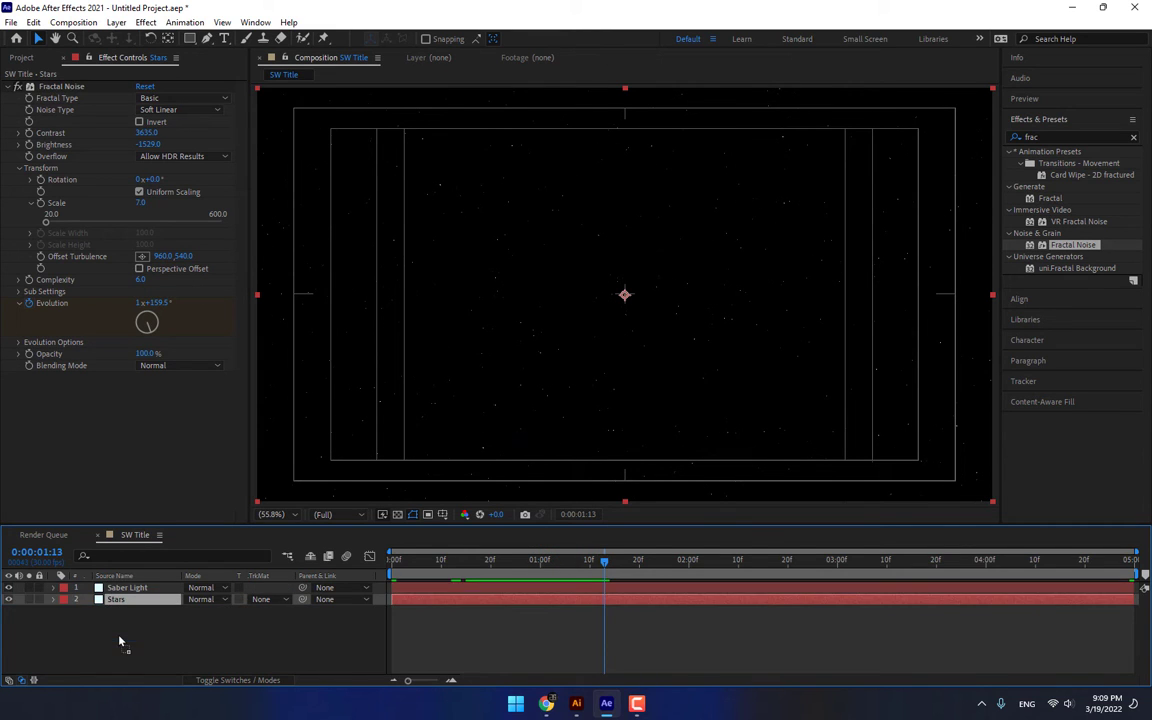
left_click(119, 641)
left_click_drag(478, 561, 927, 563)
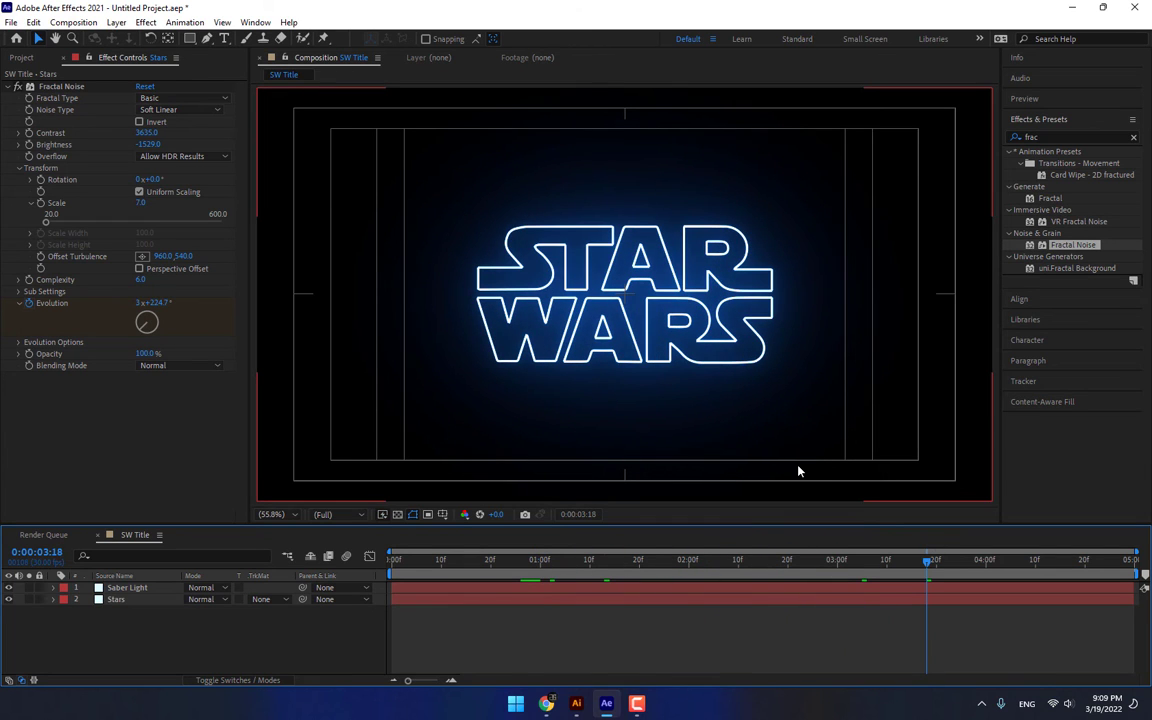
Set the Saber Light blending mode to Add and preview the glowing logo over the stars
left_click(135, 587)
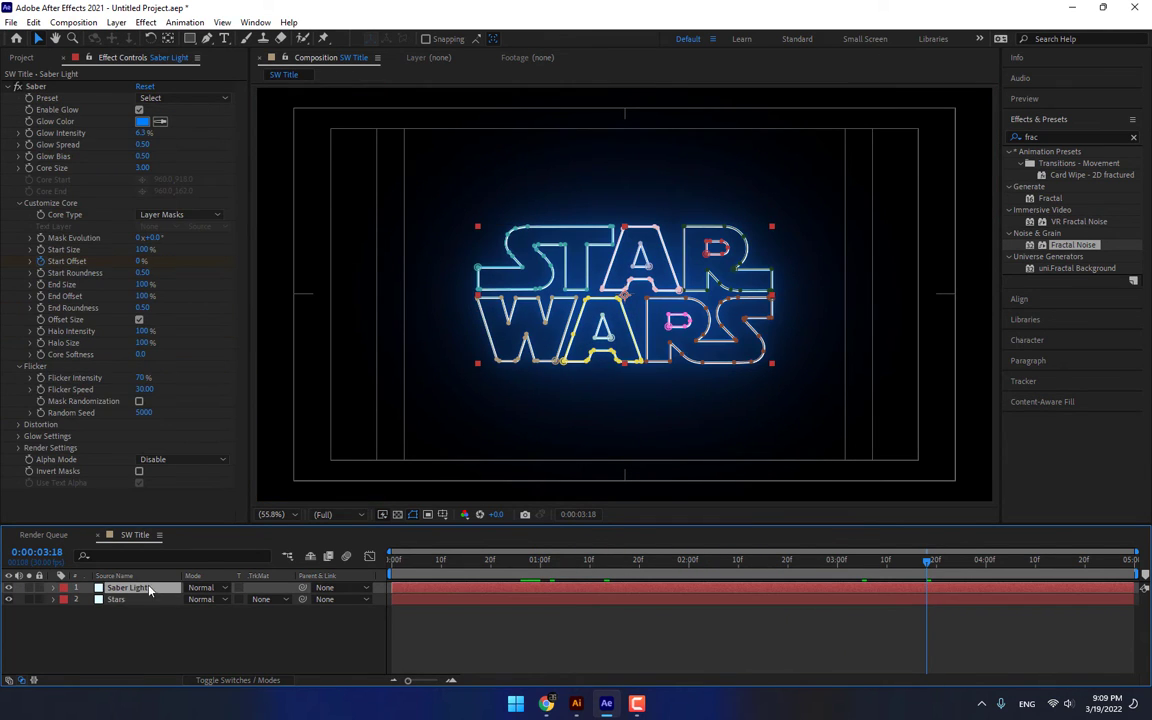
left_click(201, 587)
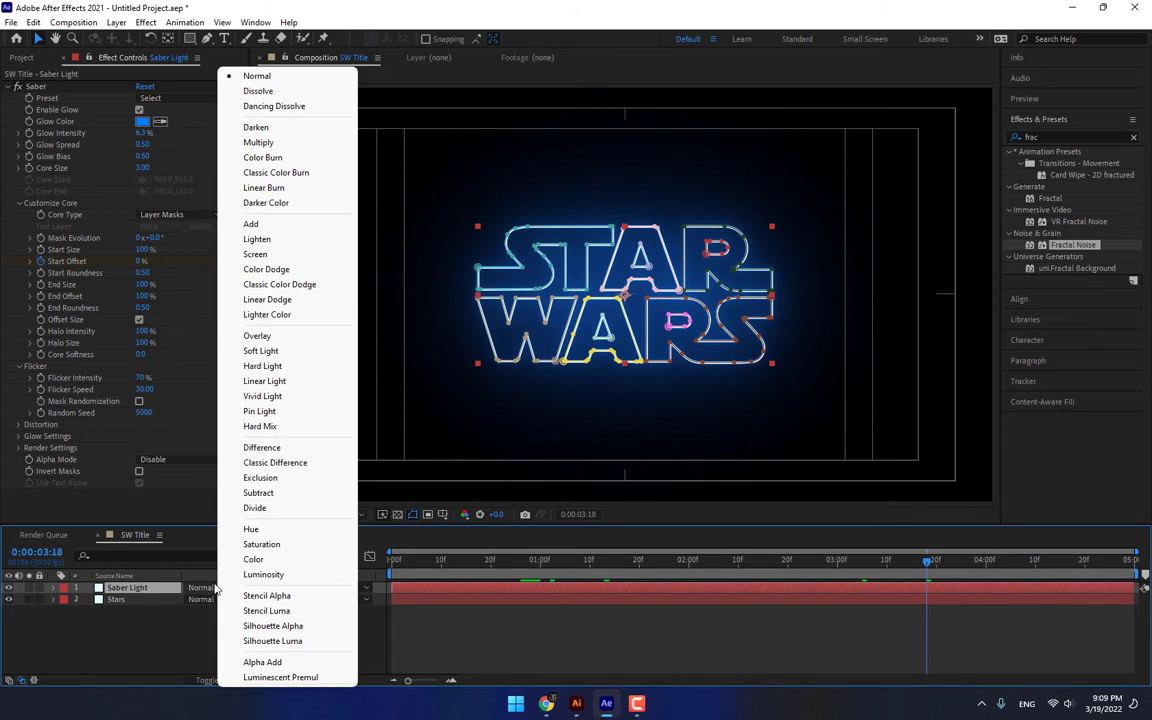
left_click(273, 225)
left_click(490, 561)
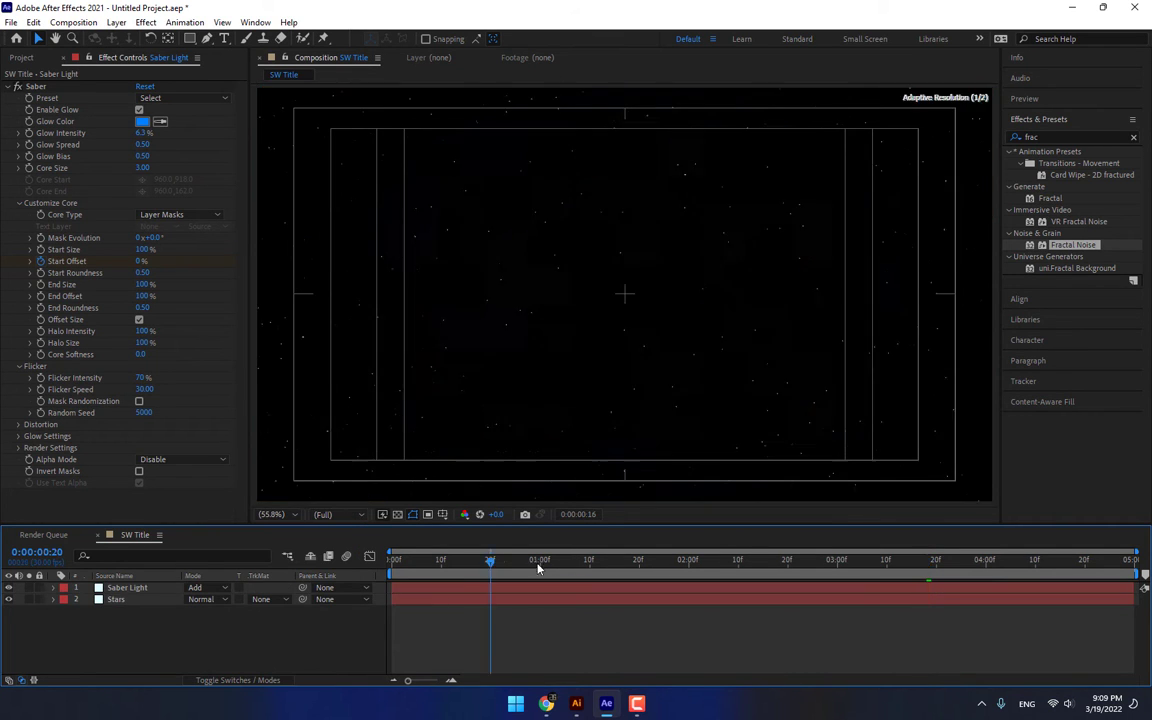
left_click(778, 561)
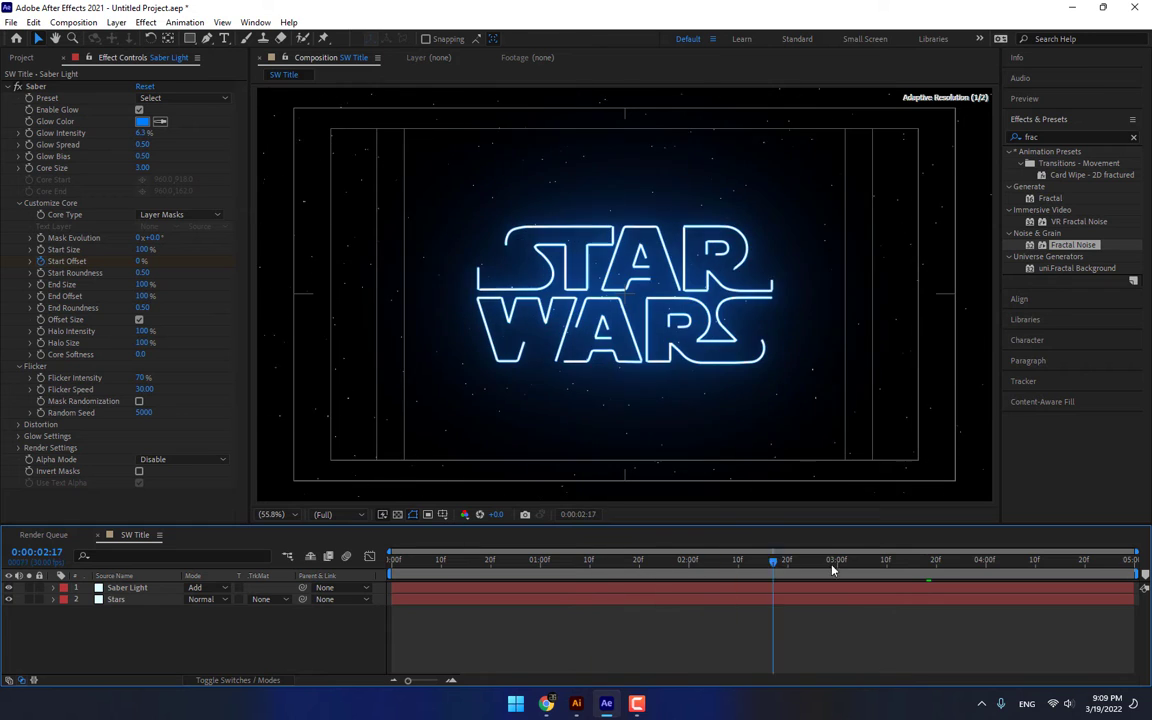
left_click(756, 561)
left_click(1046, 101)
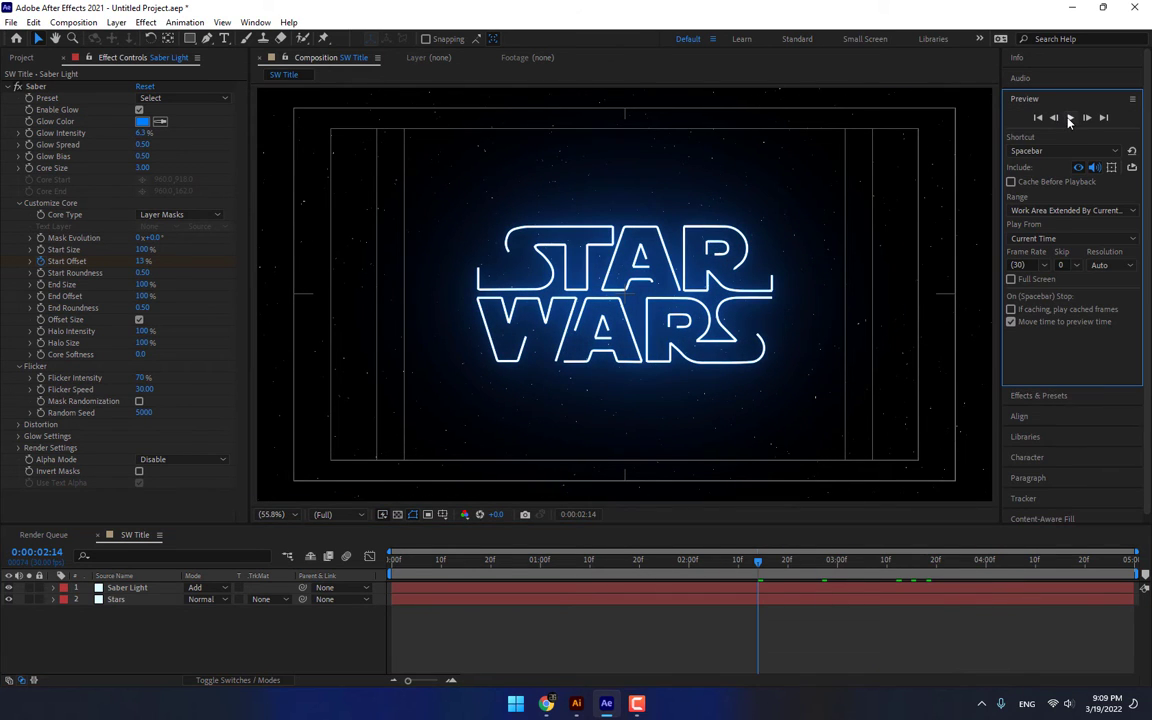
left_click(1070, 118)
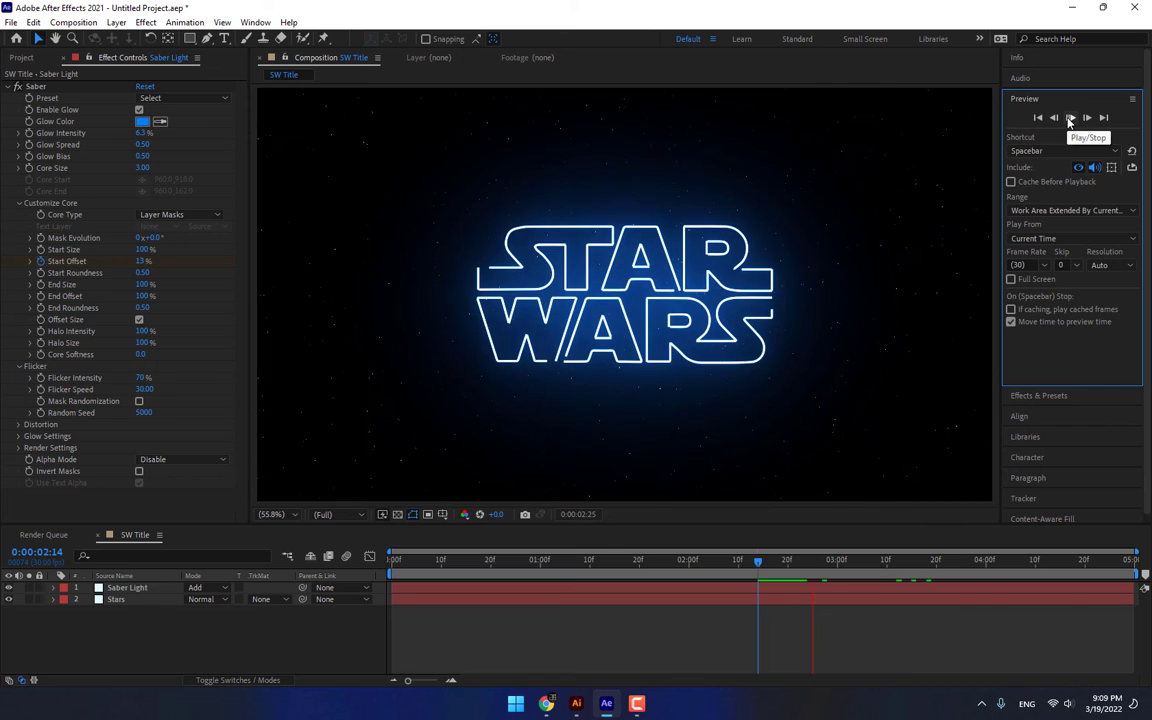
left_click(1070, 118)
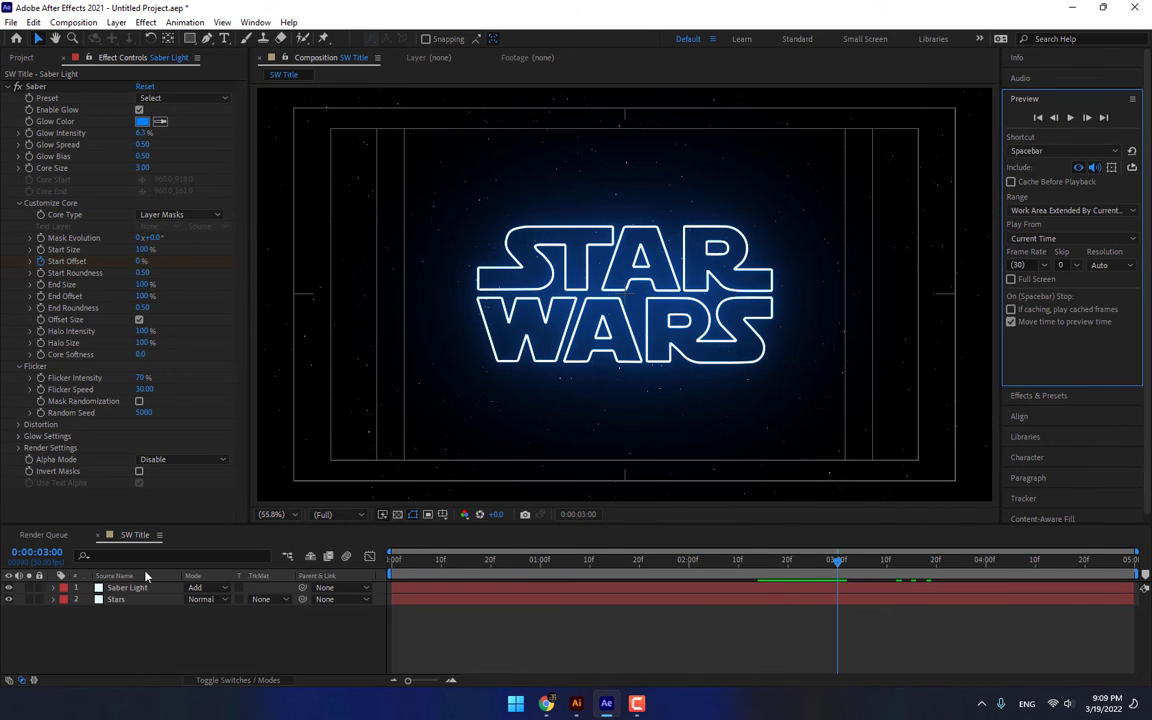
Set the Stars layer's Evolution at the last frame to 2 revolutions and play a preview from 0:00:01:06
left_click(116, 599)
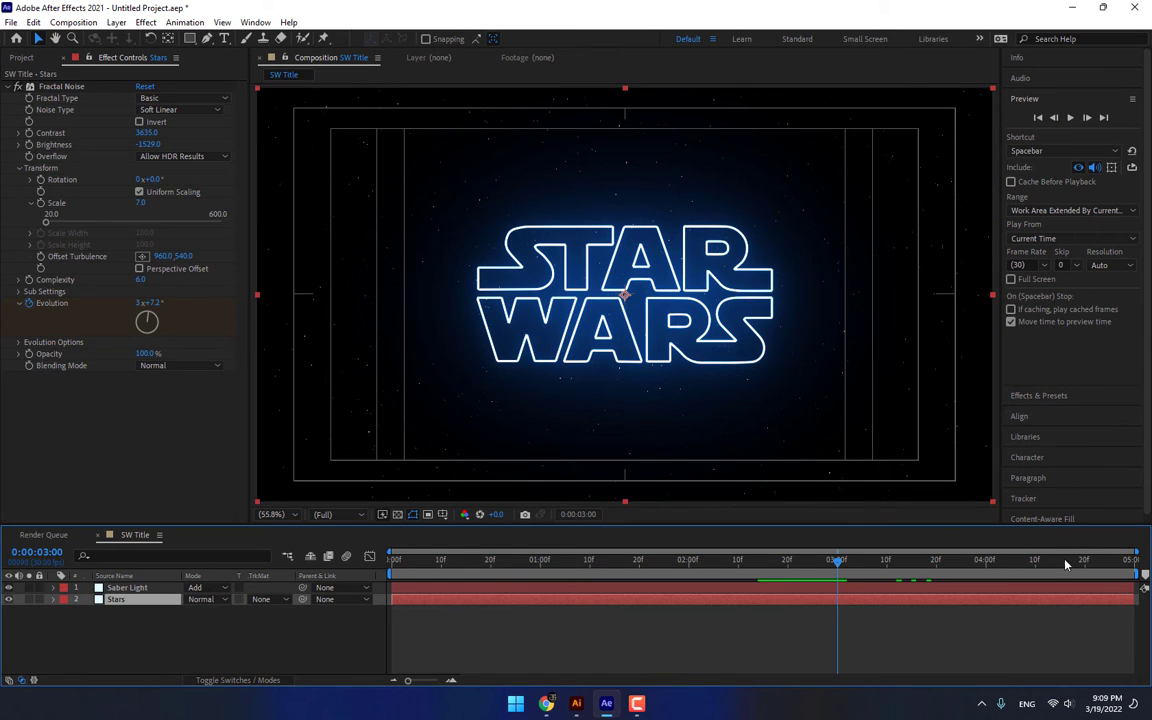
key("End")
left_click(141, 302)
type("2")
key("Return")
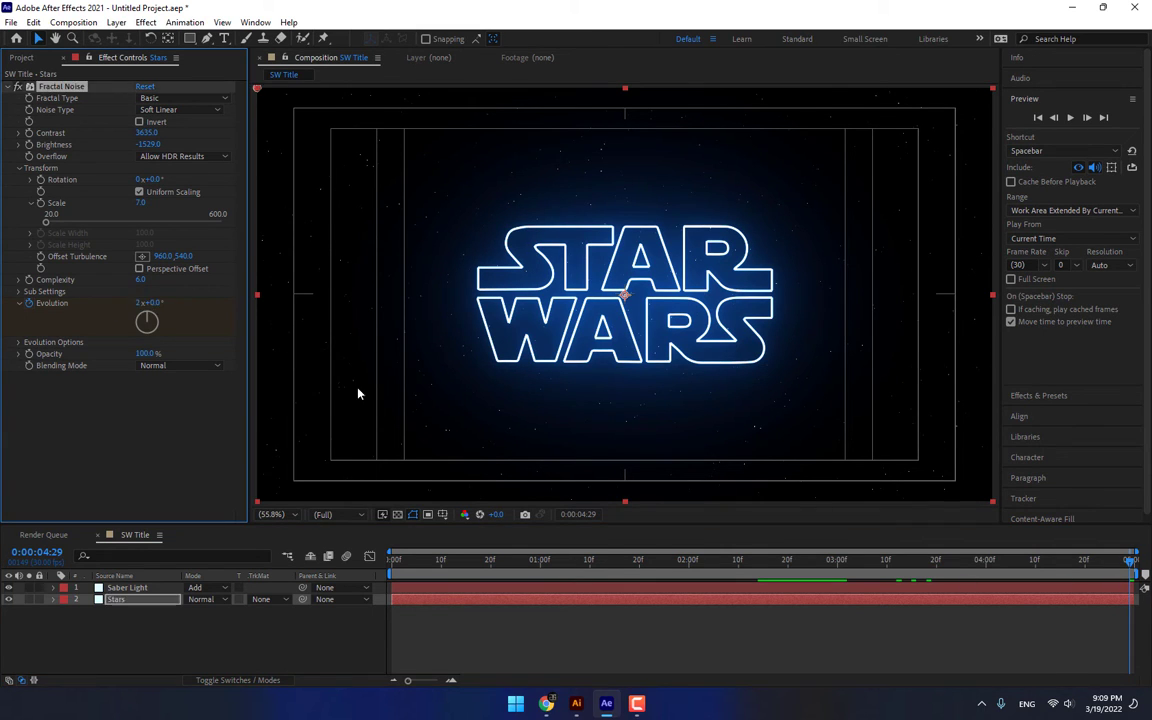
left_click(570, 560)
left_click(1071, 118)
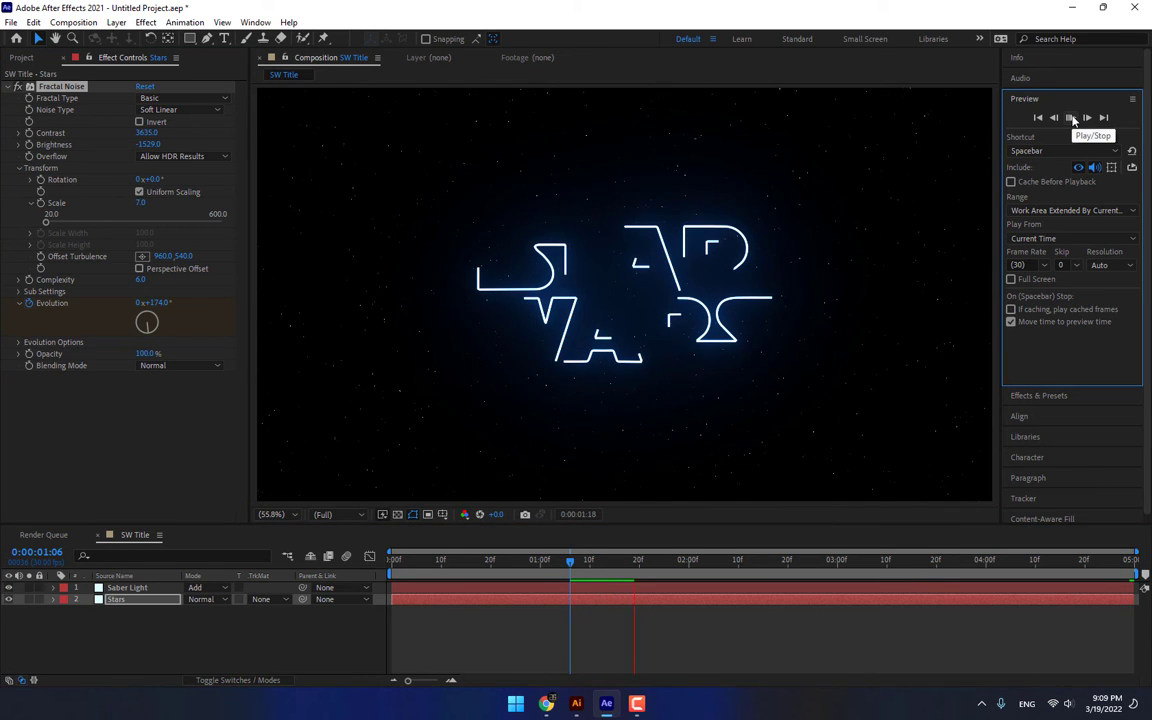
left_click(1071, 118)
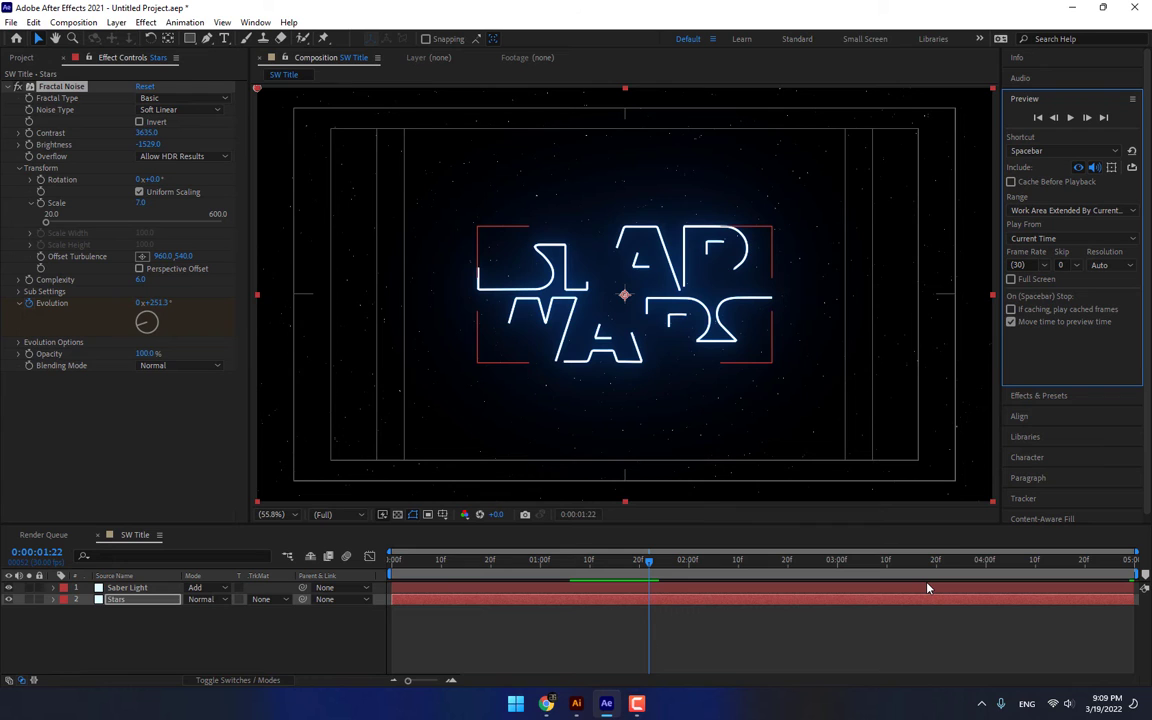
Apply Easy Ease to the final Evolution keyframe of the Stars layer and collapse its properties
key("u")
right_click(1127, 624)
mouse_move(1060, 611)
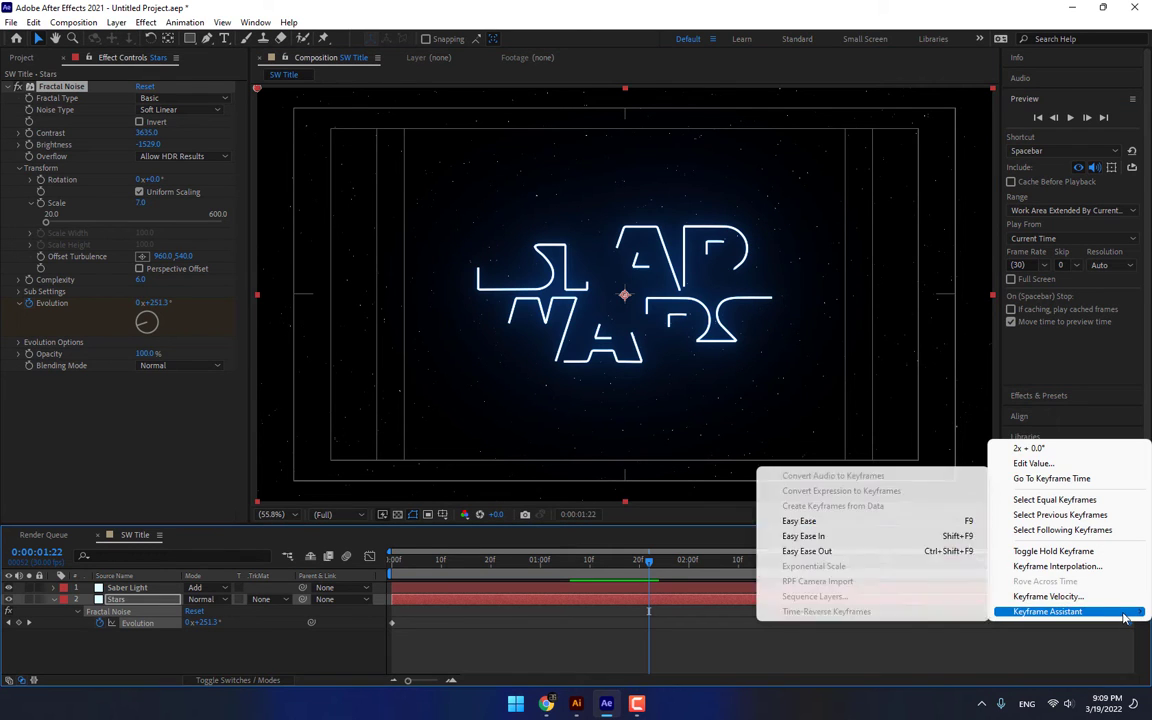
left_click(840, 528)
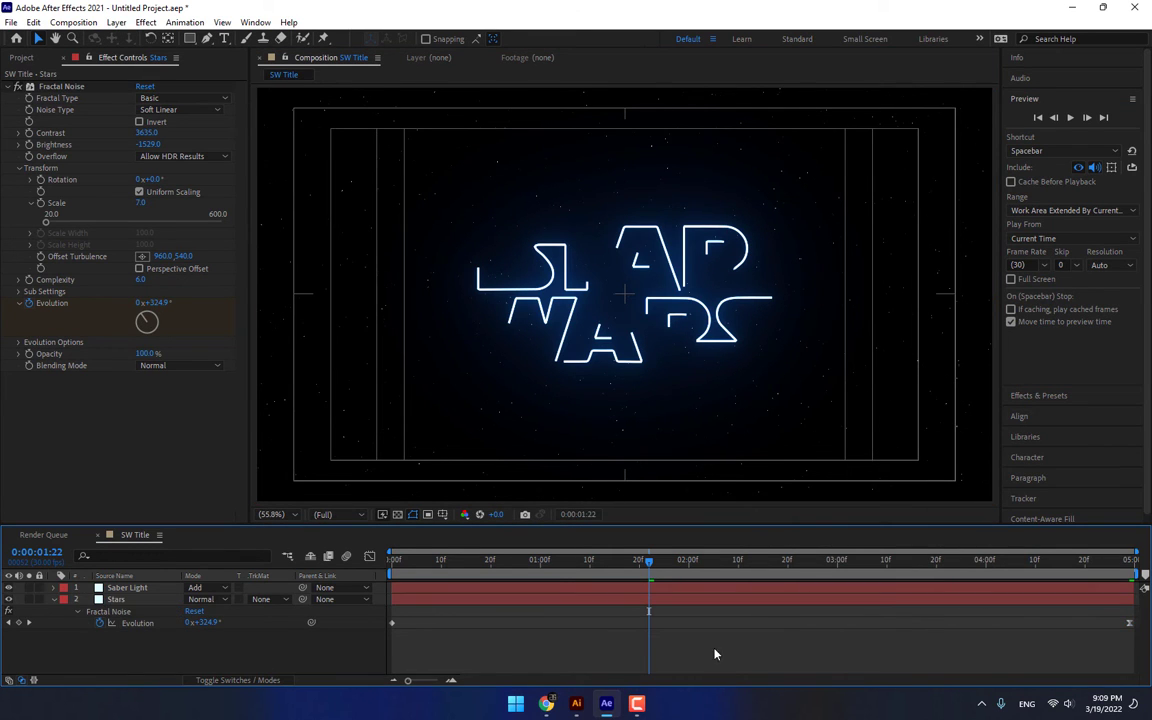
left_click(53, 599)
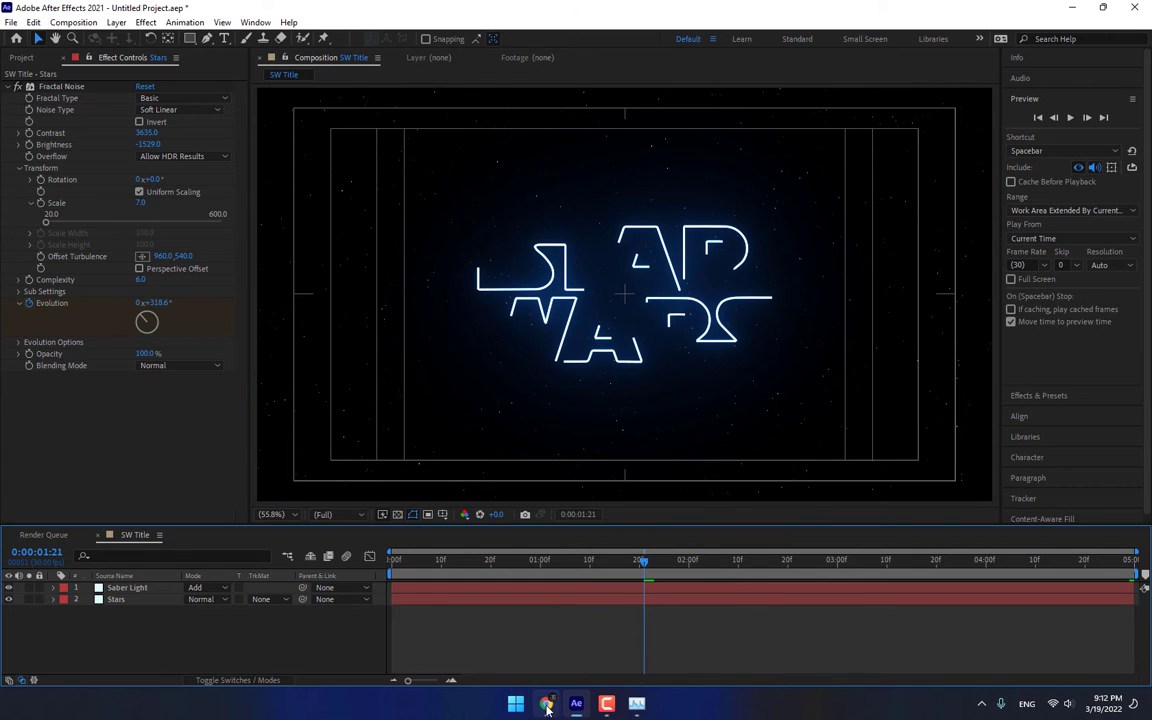
Switch to Chrome, look through the planet textures on the Solar Textures page and select its web address
left_click(546, 703)
left_click(95, 10)
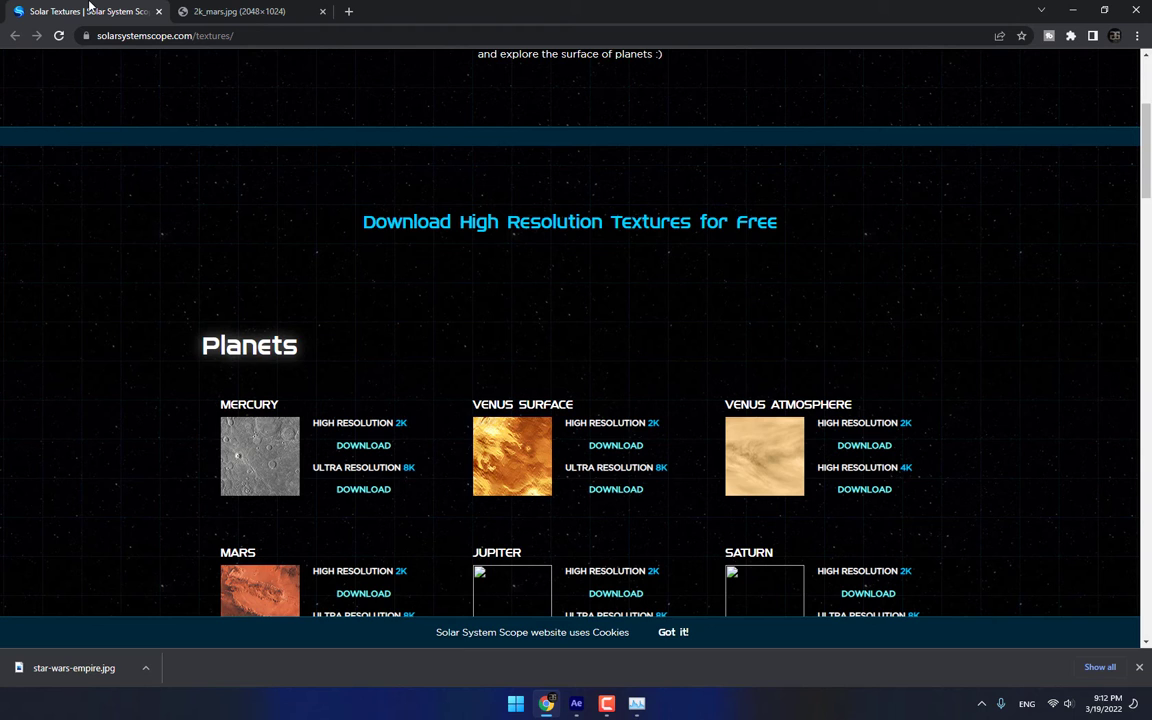
scroll(465, 368, "down", 5)
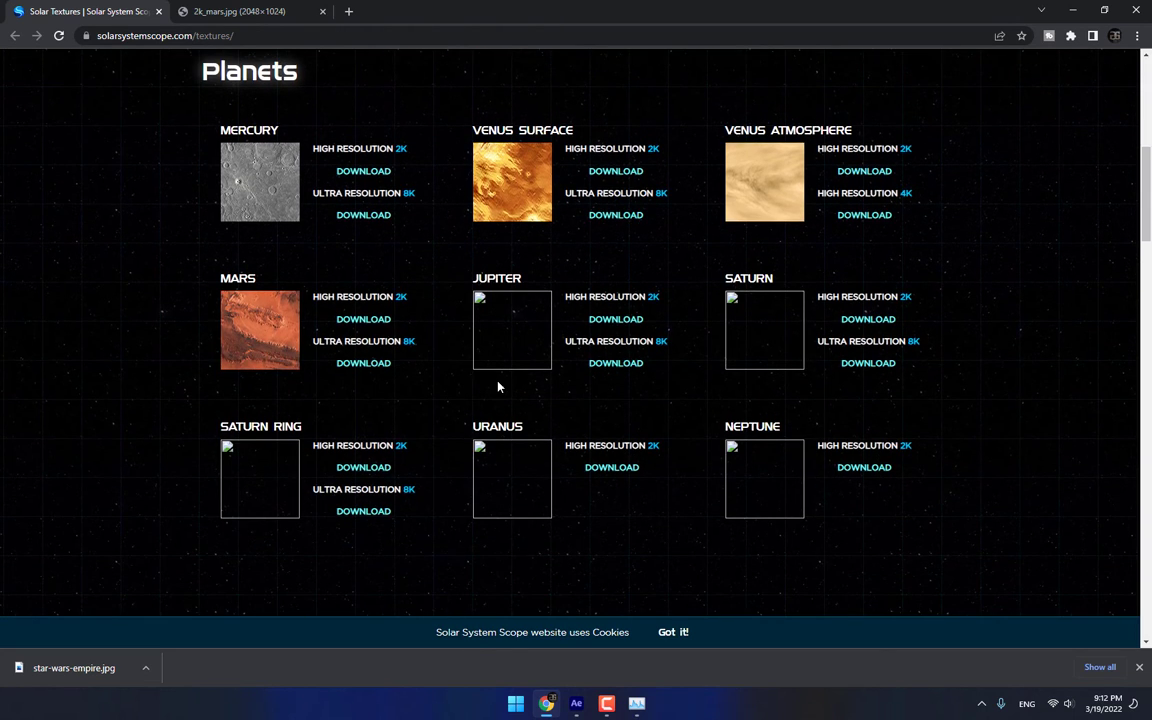
scroll(458, 378, "down", 5)
scroll(456, 377, "up", 10)
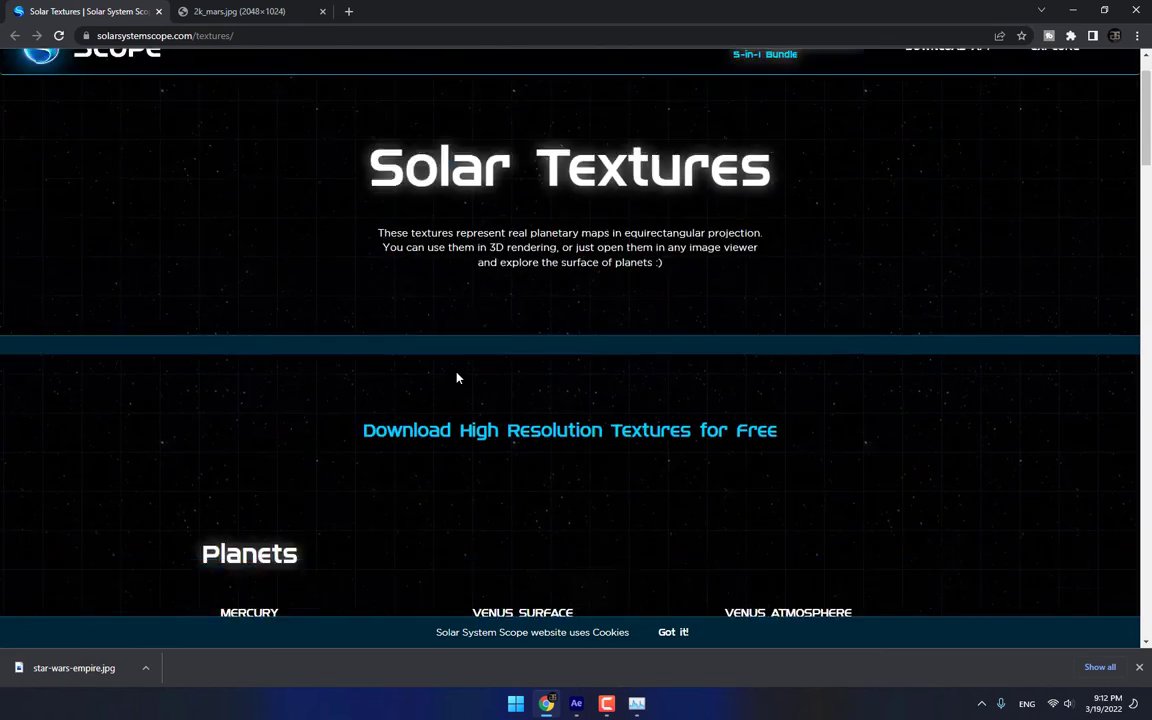
left_click(523, 36)
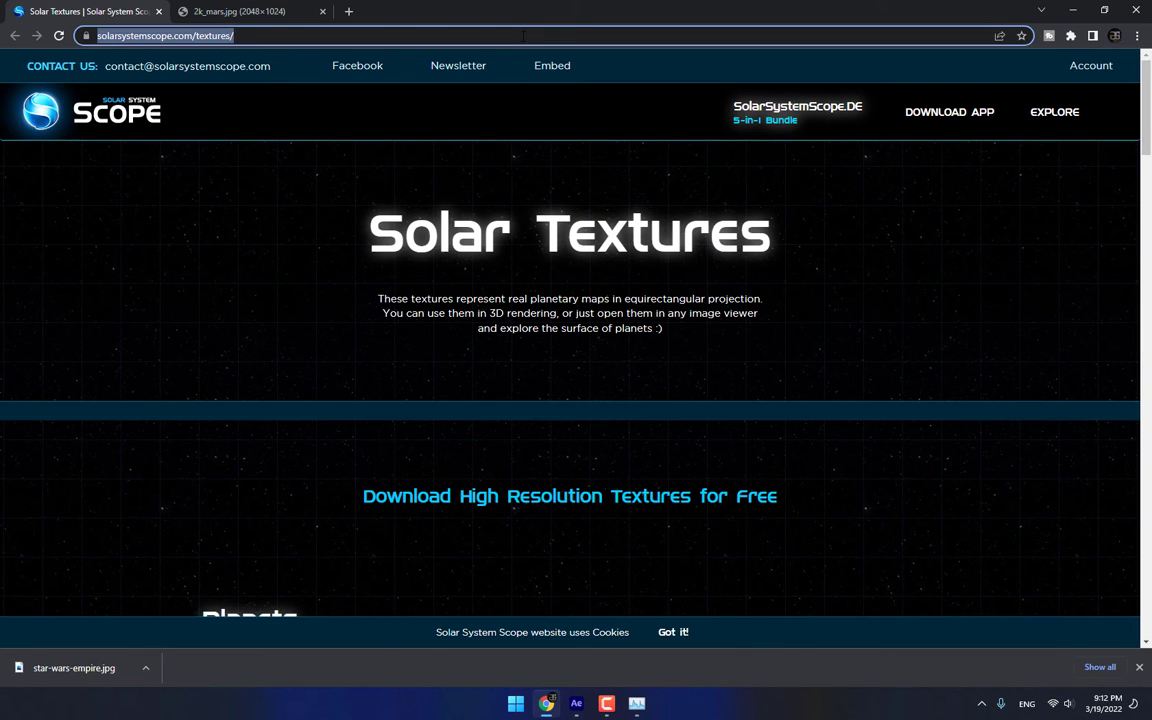
Reload the Solar Textures page and look through its planet and Earth textures
key("Return")
scroll(735, 294, "down", 1)
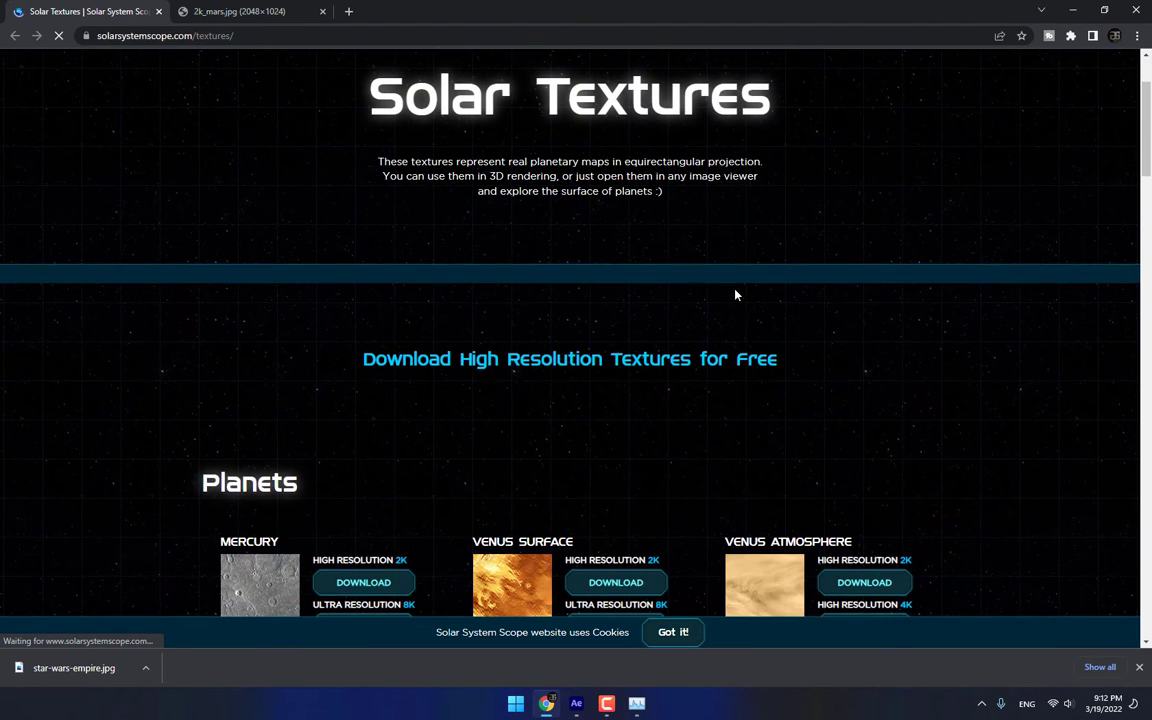
scroll(735, 294, "down", 3)
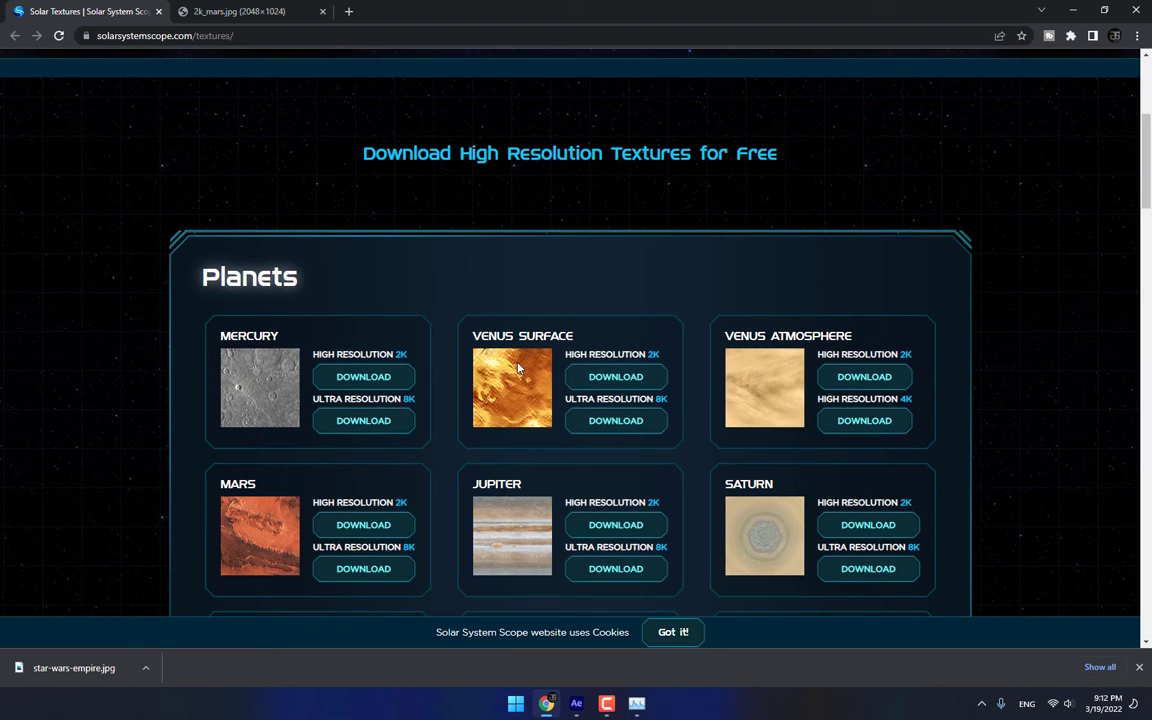
scroll(545, 383, "down", 3)
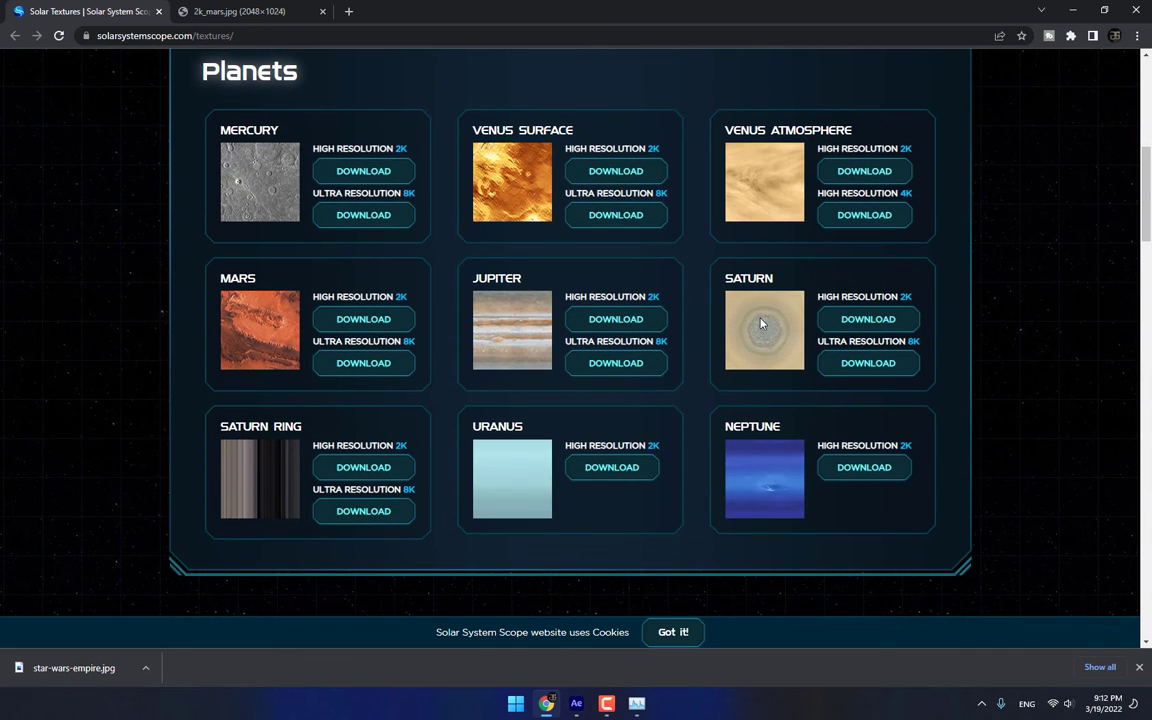
scroll(763, 324, "down", 6)
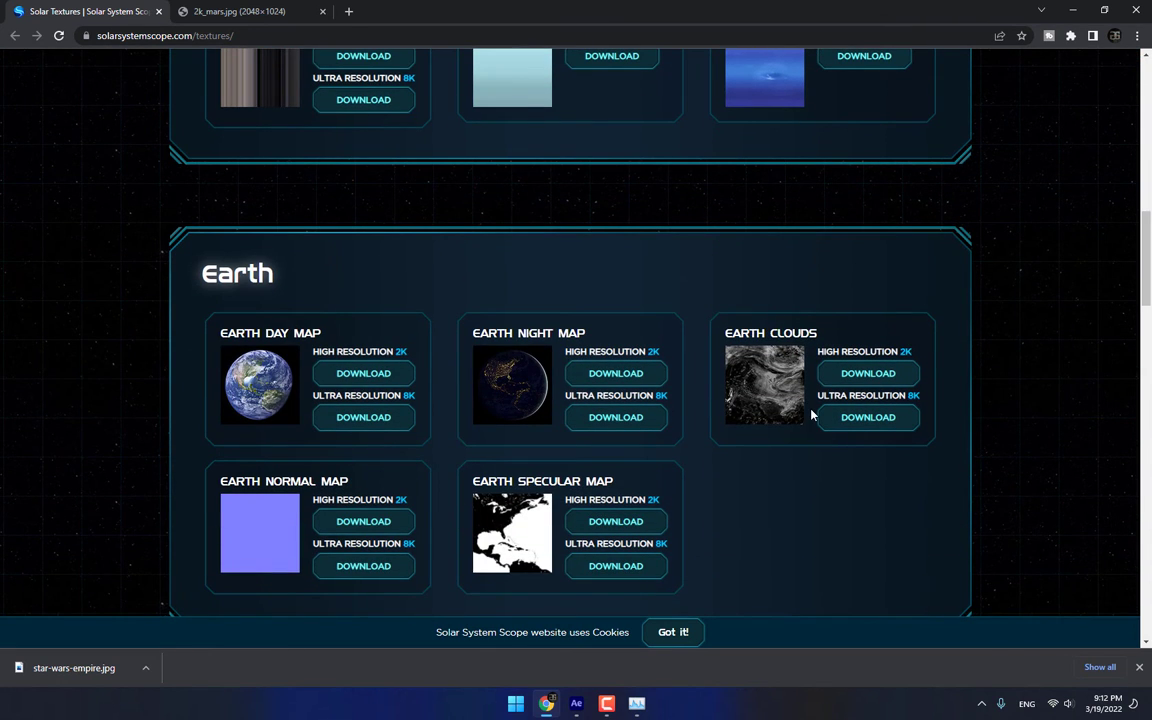
Open the 2K Mars texture image and save it to the Desktop as the JPEG file 2k_mars
left_click(237, 10)
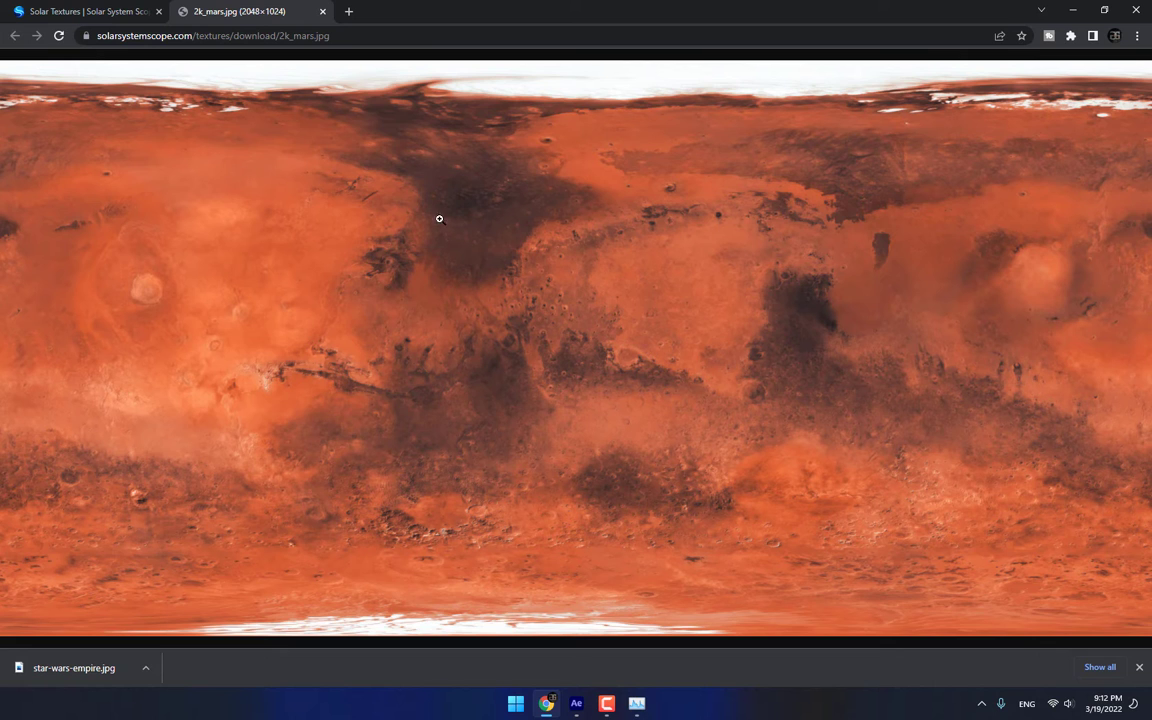
left_click(560, 311)
left_click(560, 311)
right_click(613, 247)
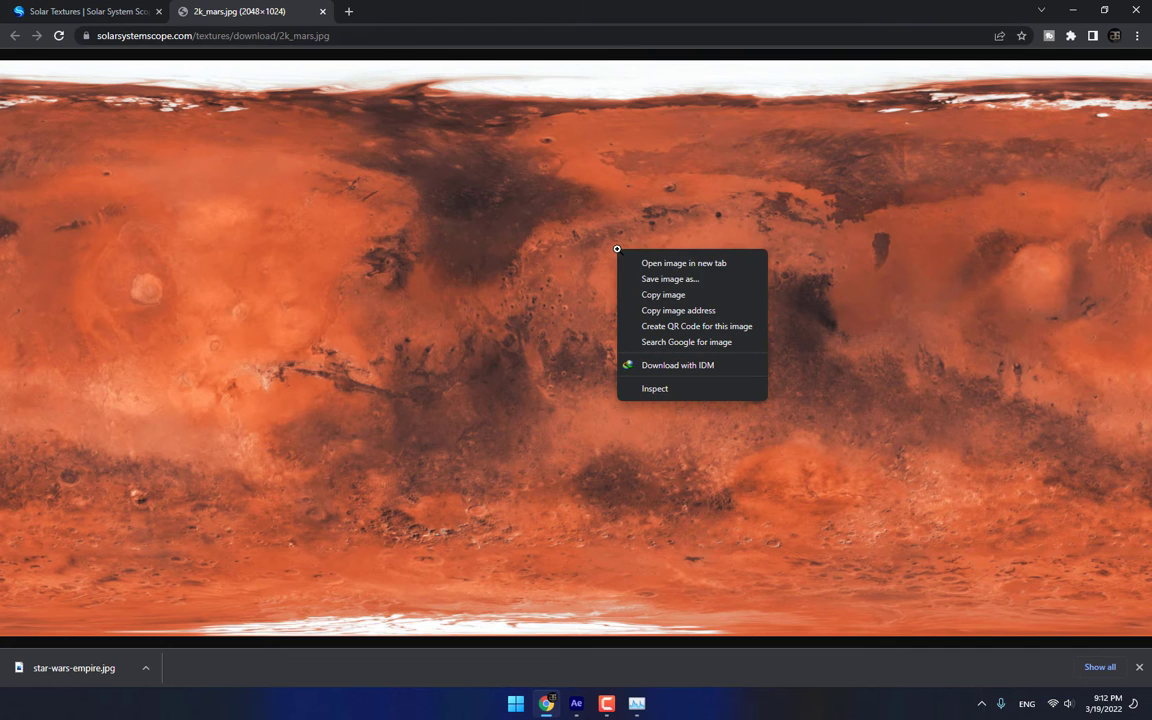
left_click(669, 284)
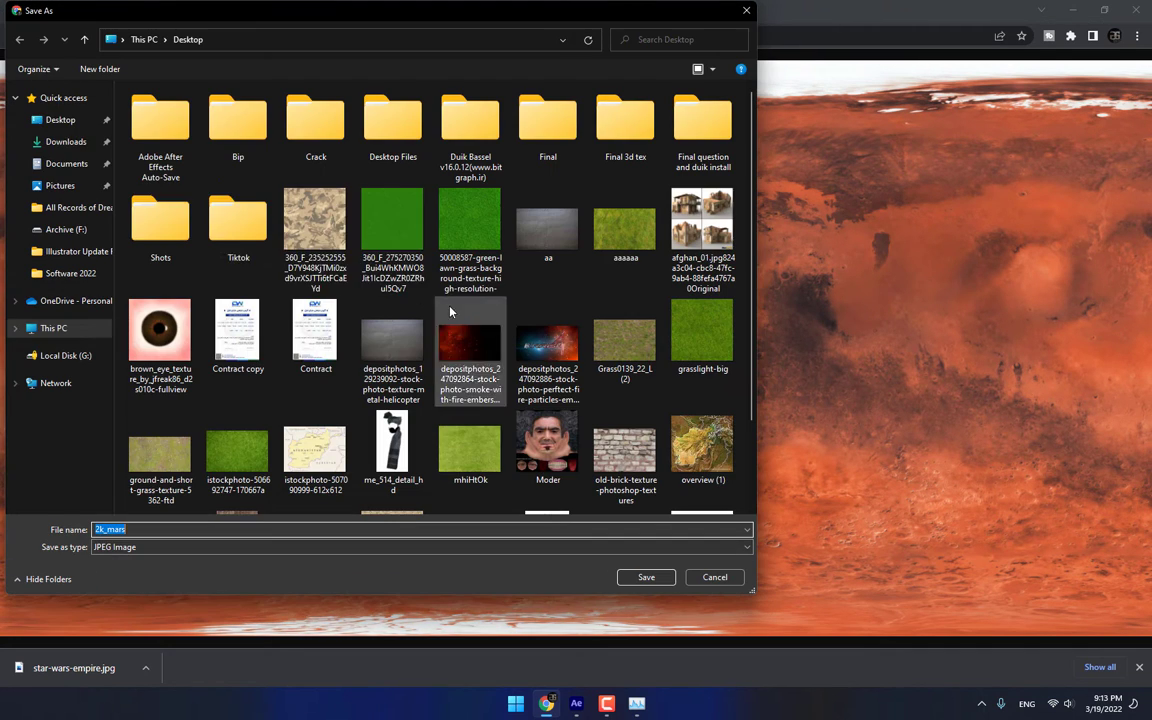
left_click(72, 118)
left_click(640, 579)
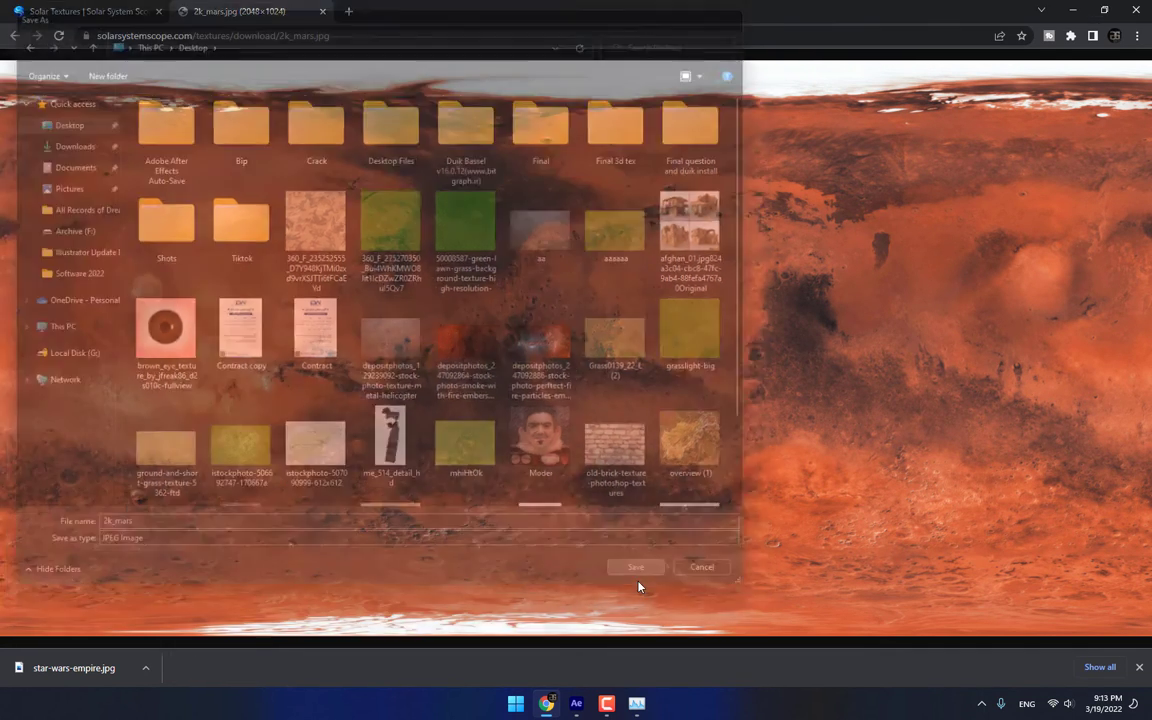
Switch to After Effects, import 2k_mars from the Desktop and place it between the Saber Light and Stars layers
left_click(578, 704)
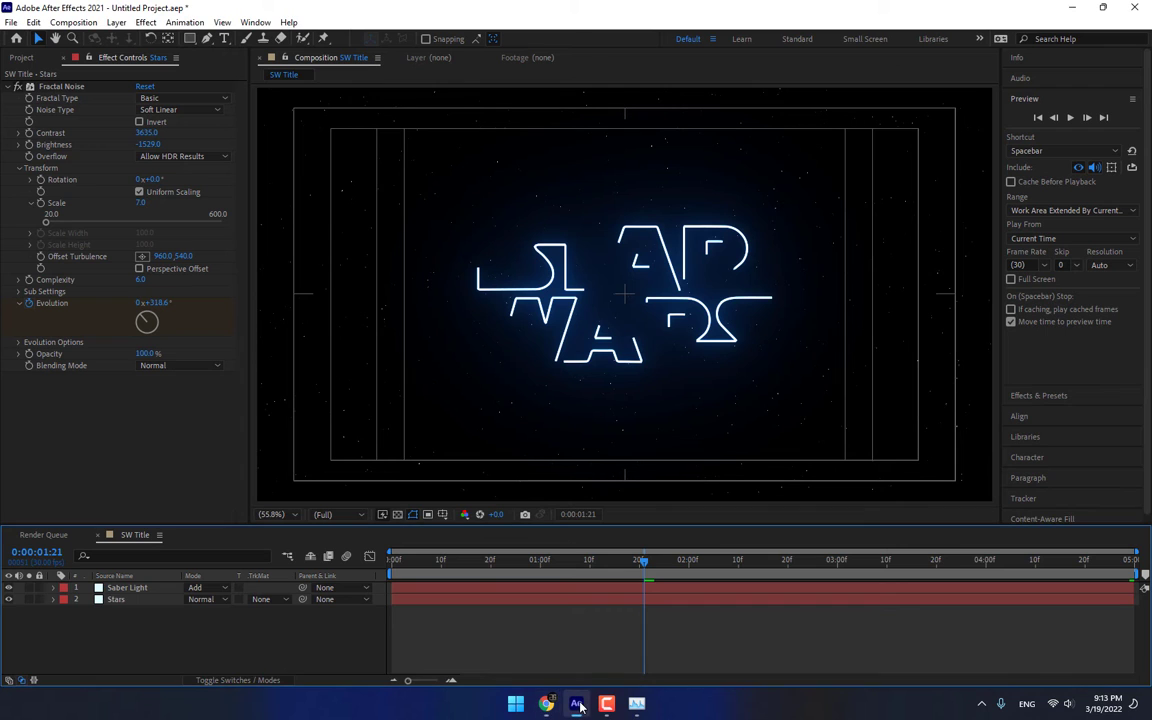
left_click(22, 57)
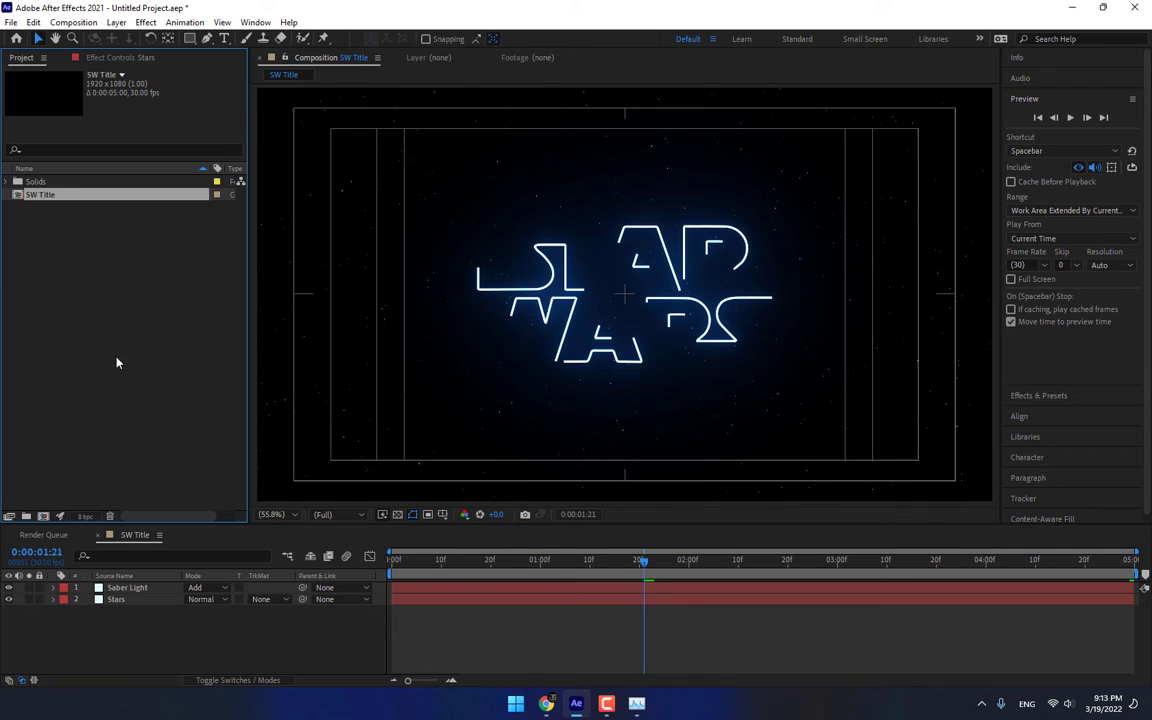
left_click(123, 361)
double_click(125, 361)
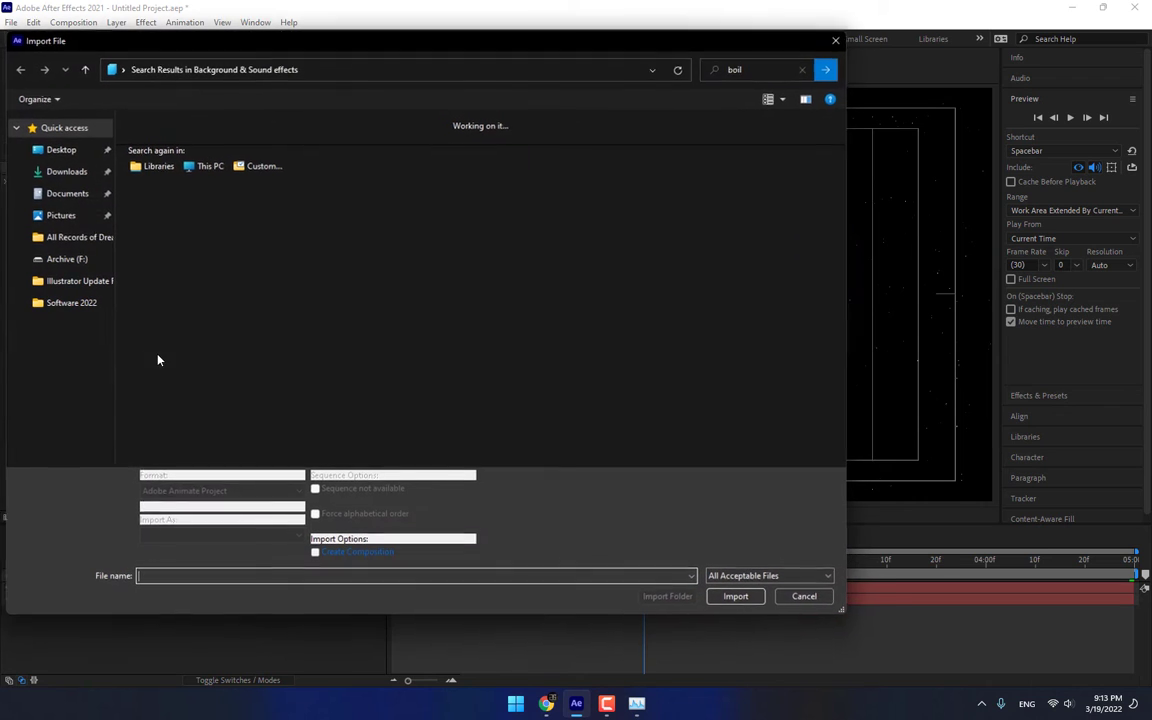
left_click(60, 149)
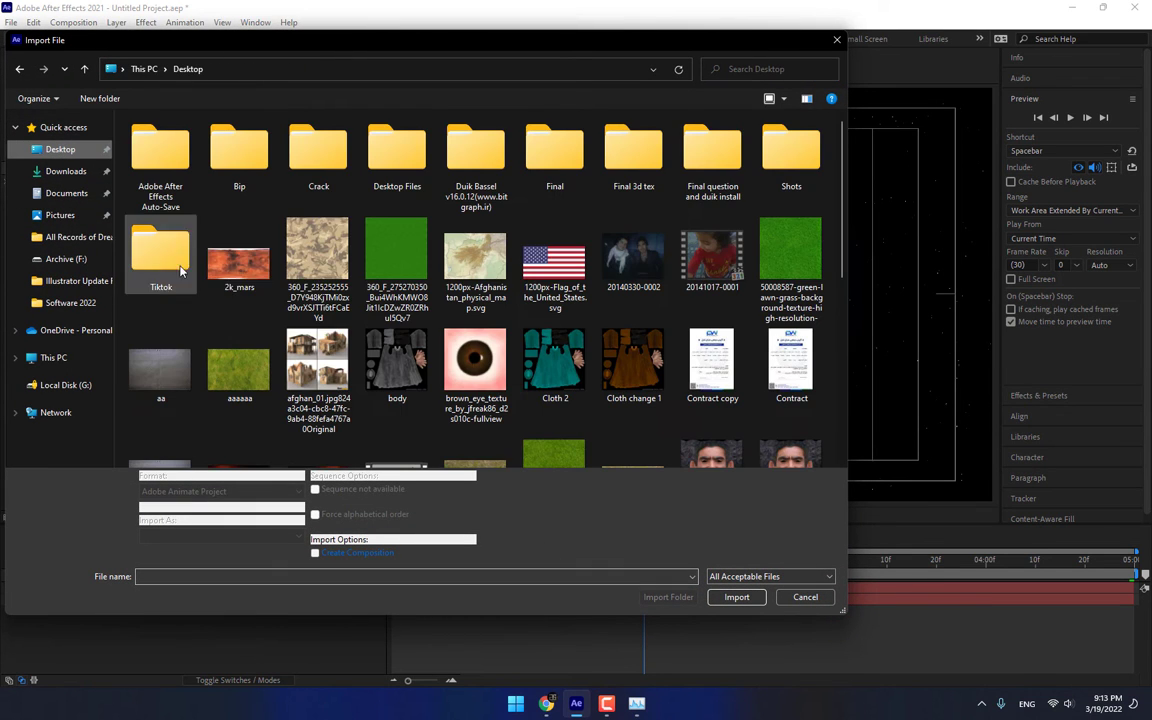
double_click(238, 262)
left_click_drag(53, 186, 165, 626)
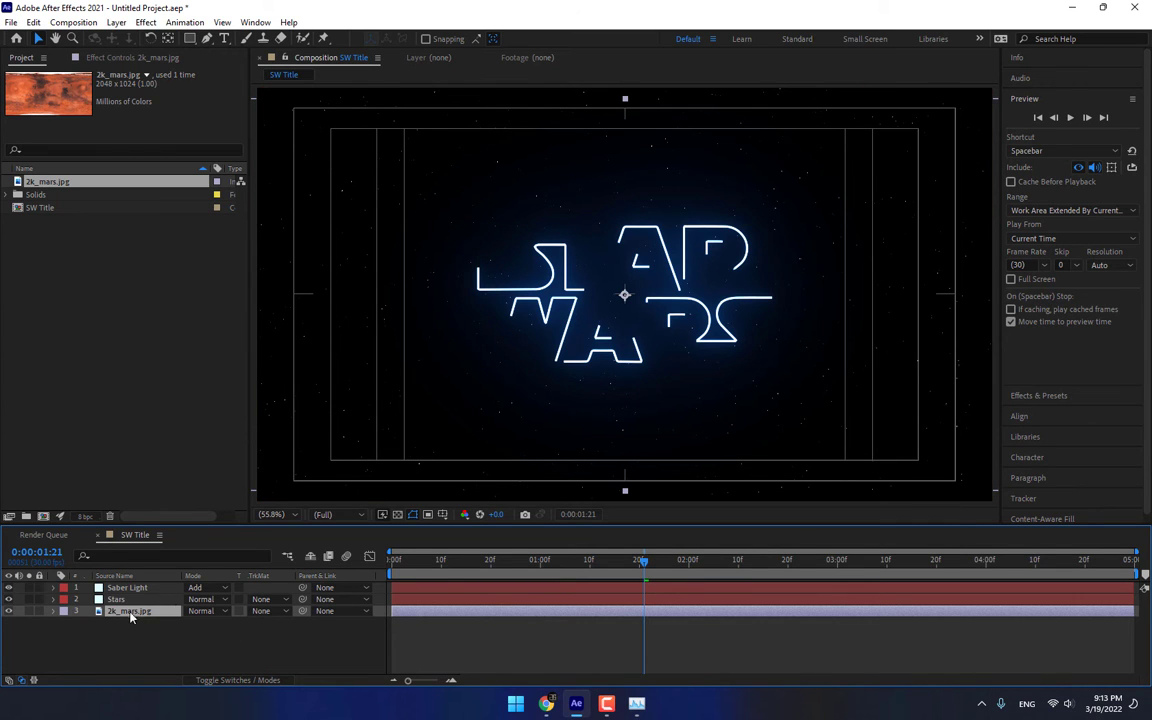
left_click_drag(128, 611, 131, 601)
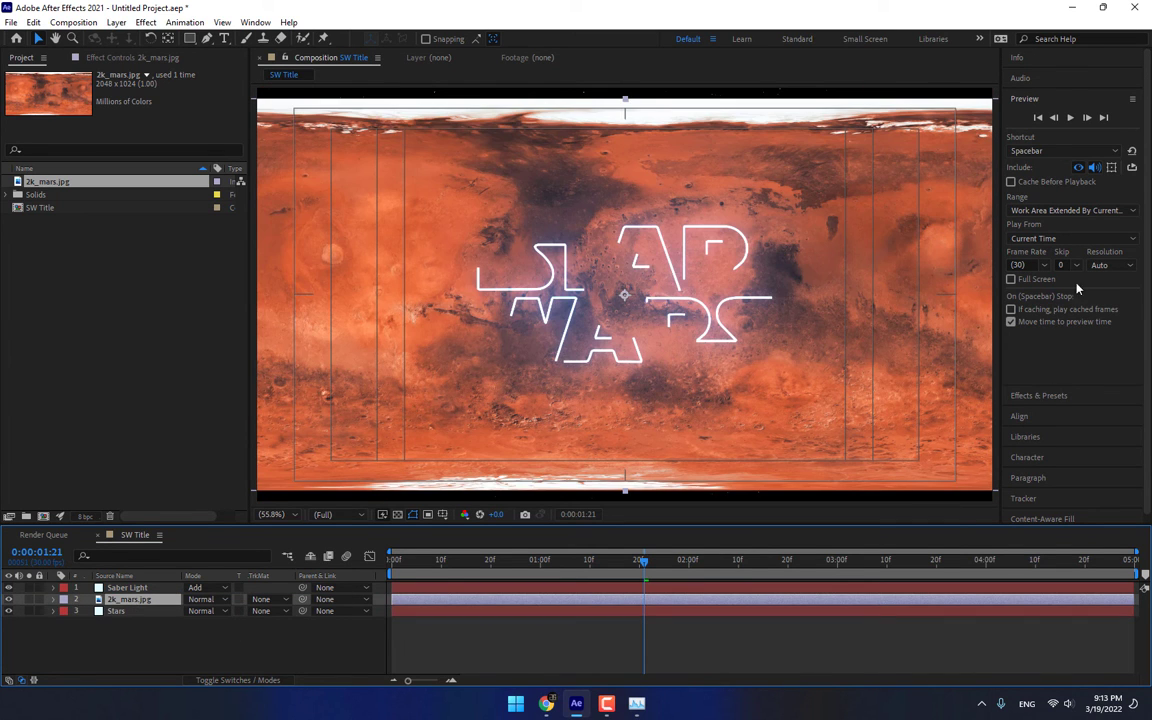
Find the CC Sphere effect and apply it to the 2k_mars.jpg layer
left_click(1060, 396)
left_click(1065, 136)
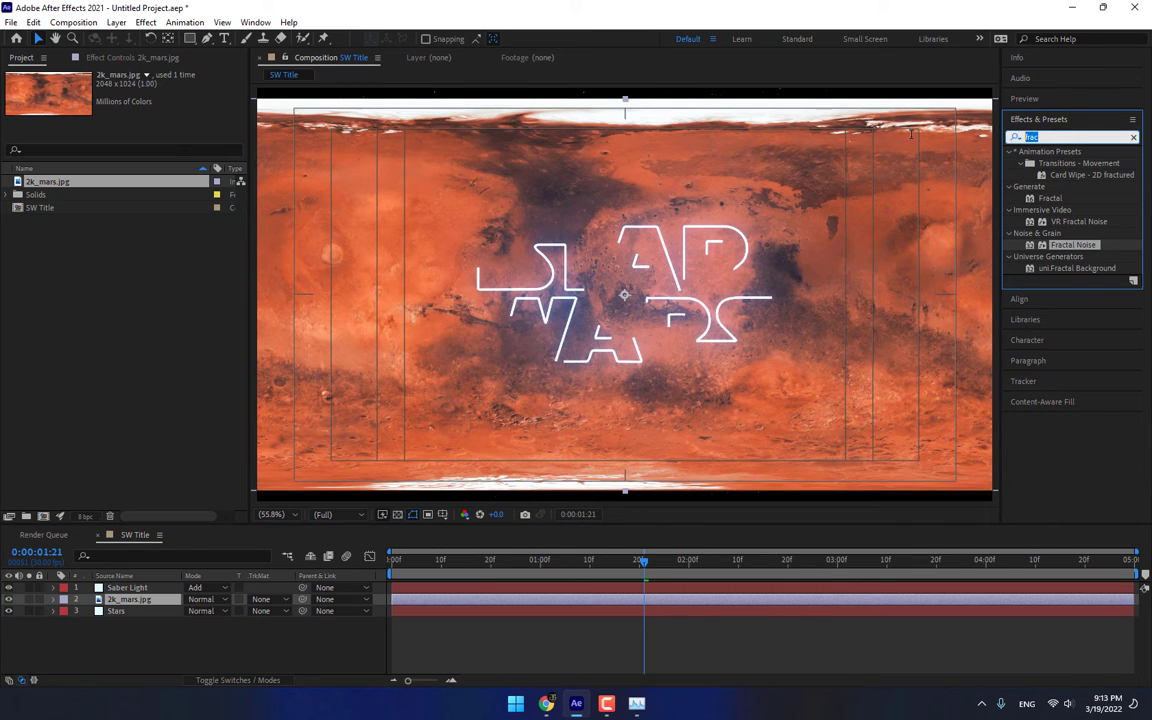
type("cc s")
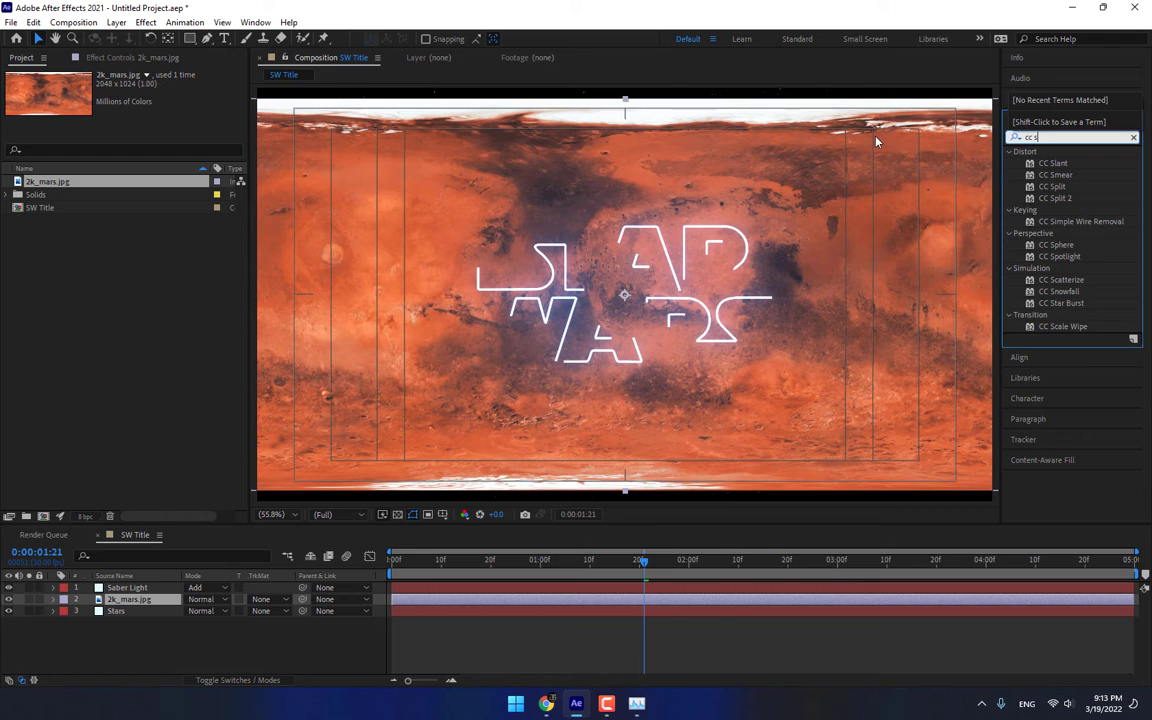
type("p")
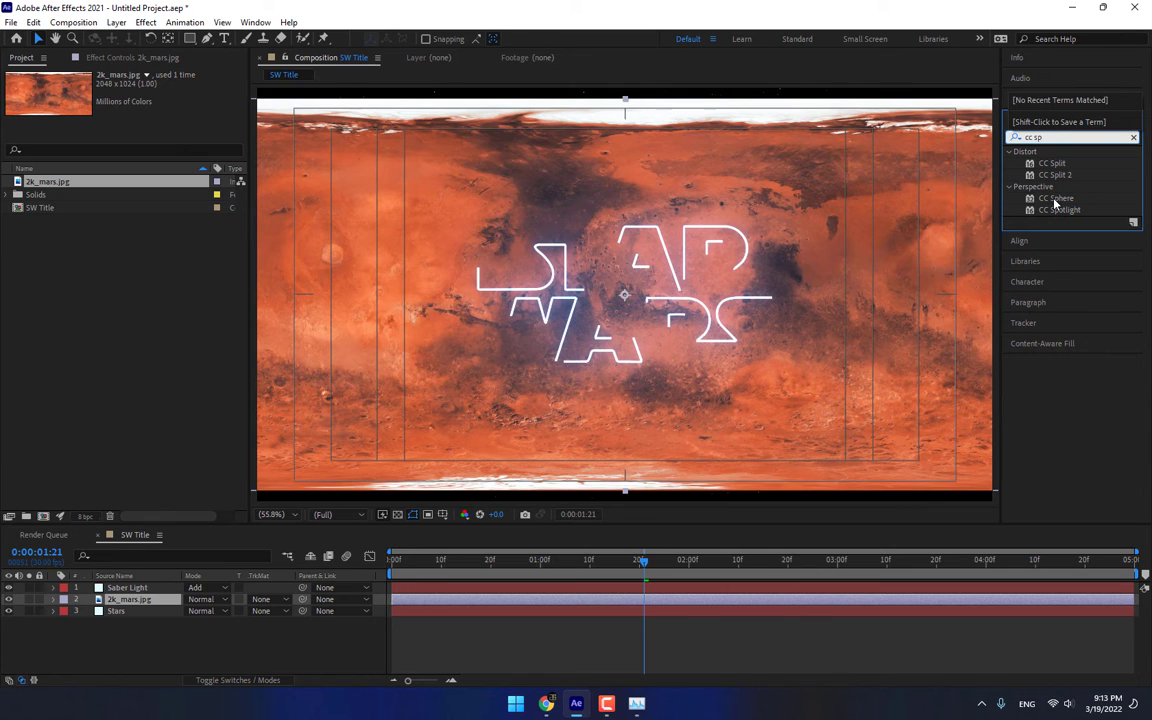
left_click_drag(1055, 203, 125, 605)
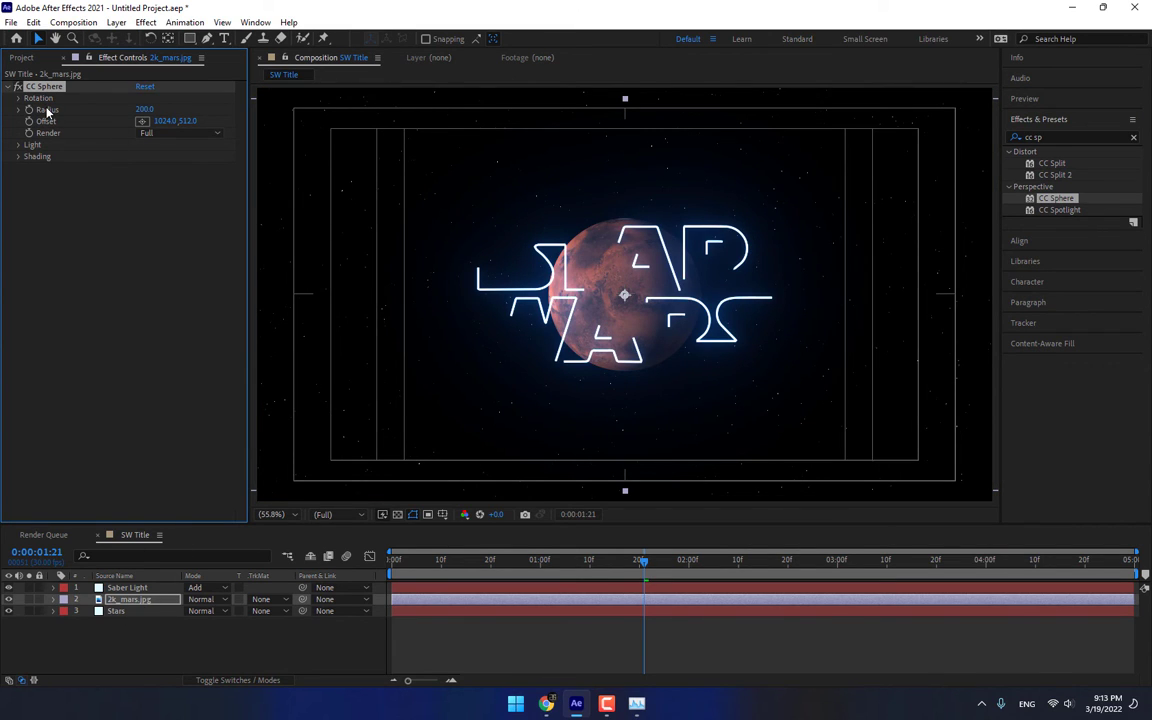
Enlarge the Mars sphere to a Radius of 541 and move its Offset to about 300, 496
left_click_drag(143, 108, 294, 118)
left_click_drag(624, 298, 347, 290)
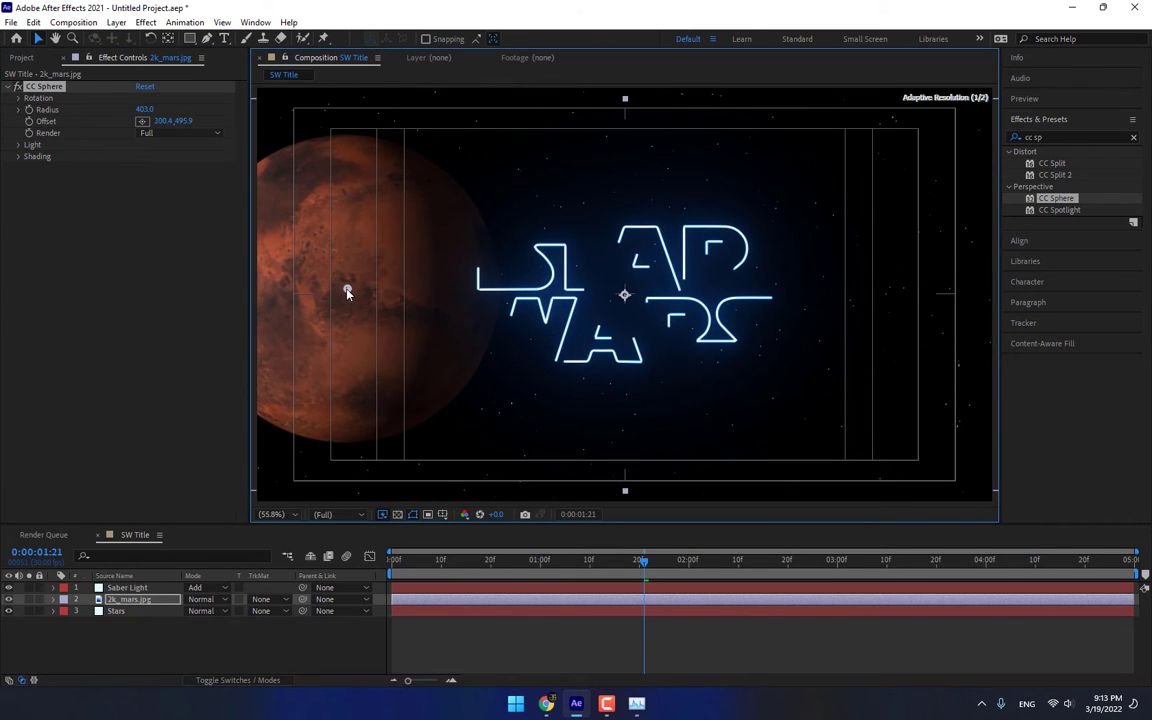
left_click_drag(144, 109, 282, 110)
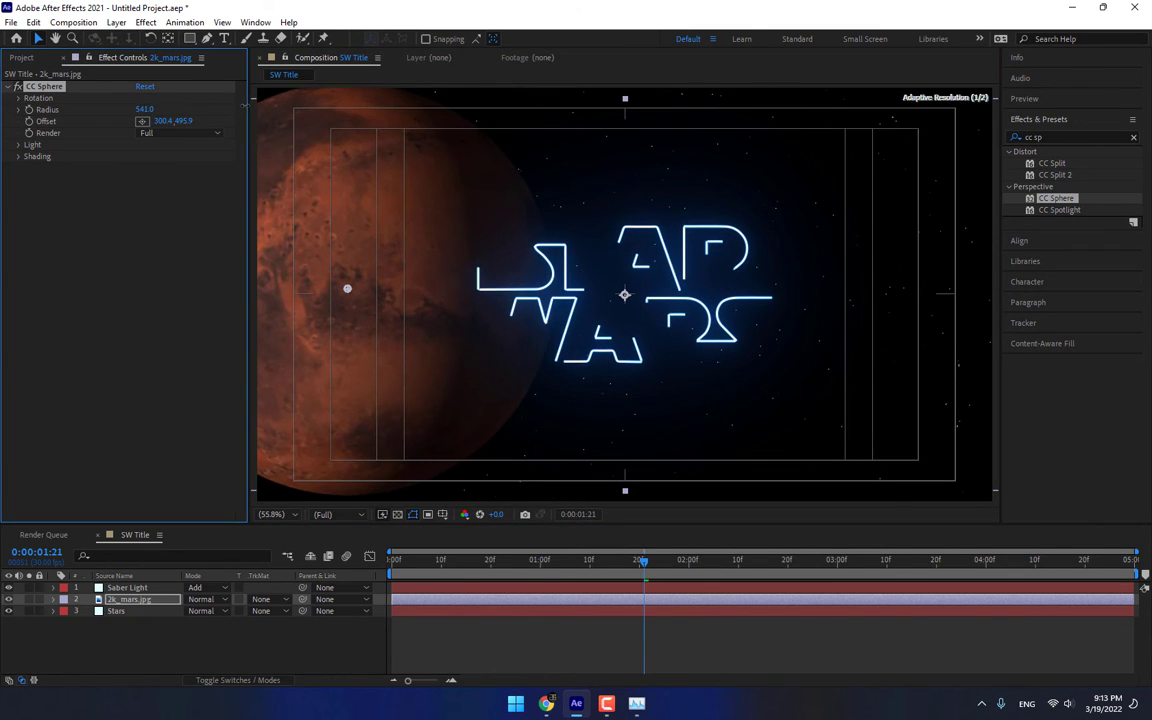
Set the Mars sphere's Shading to Ambient 7 and Specular 27
left_click(17, 157)
mouse_move(141, 168)
left_mouse_down()
mouse_move(155, 172)
mouse_move(140, 174)
mouse_move(143, 203)
left_mouse_up()
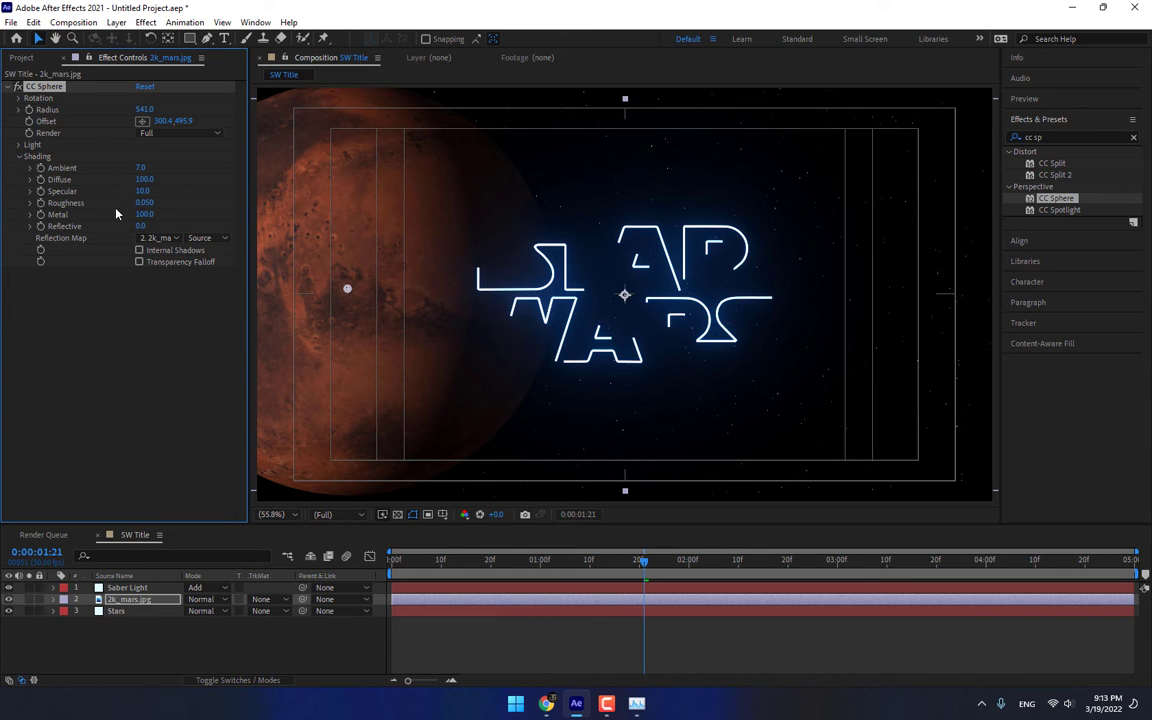
mouse_move(141, 191)
left_mouse_down()
mouse_move(131, 191)
mouse_move(154, 191)
left_mouse_up()
Keyframe the sphere's Rotation Y from 0 at the first frame to 1 revolution at the last frame
left_click(18, 98)
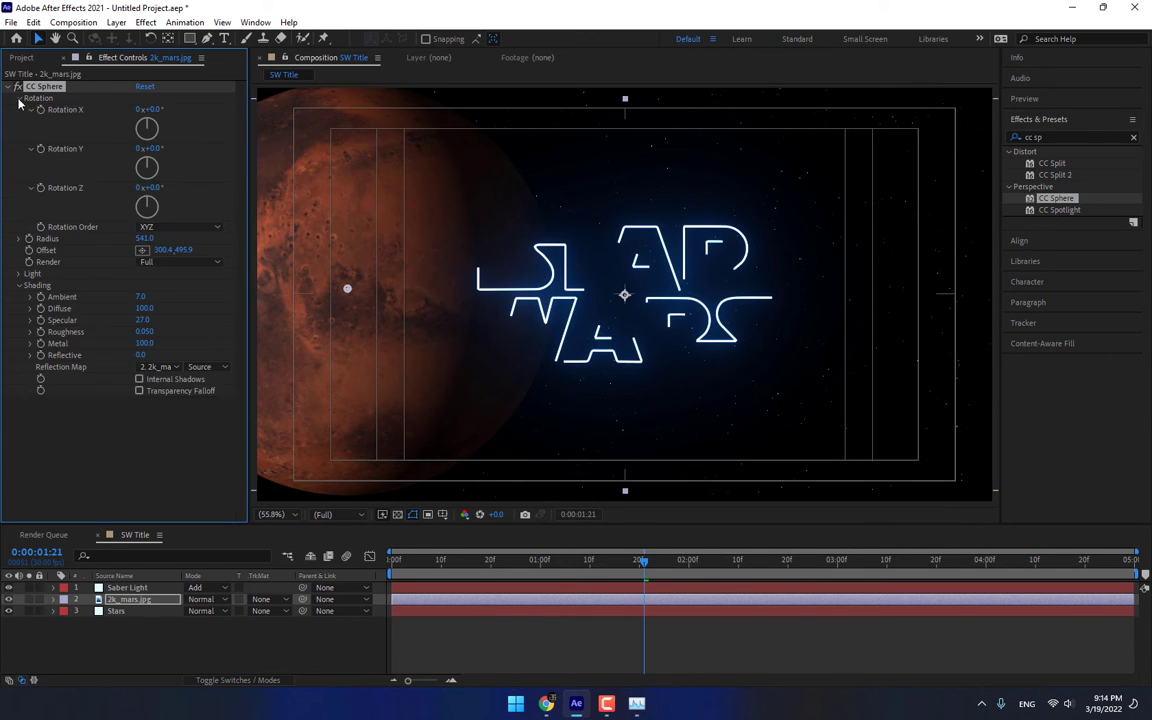
left_click_drag(476, 558, 360, 560)
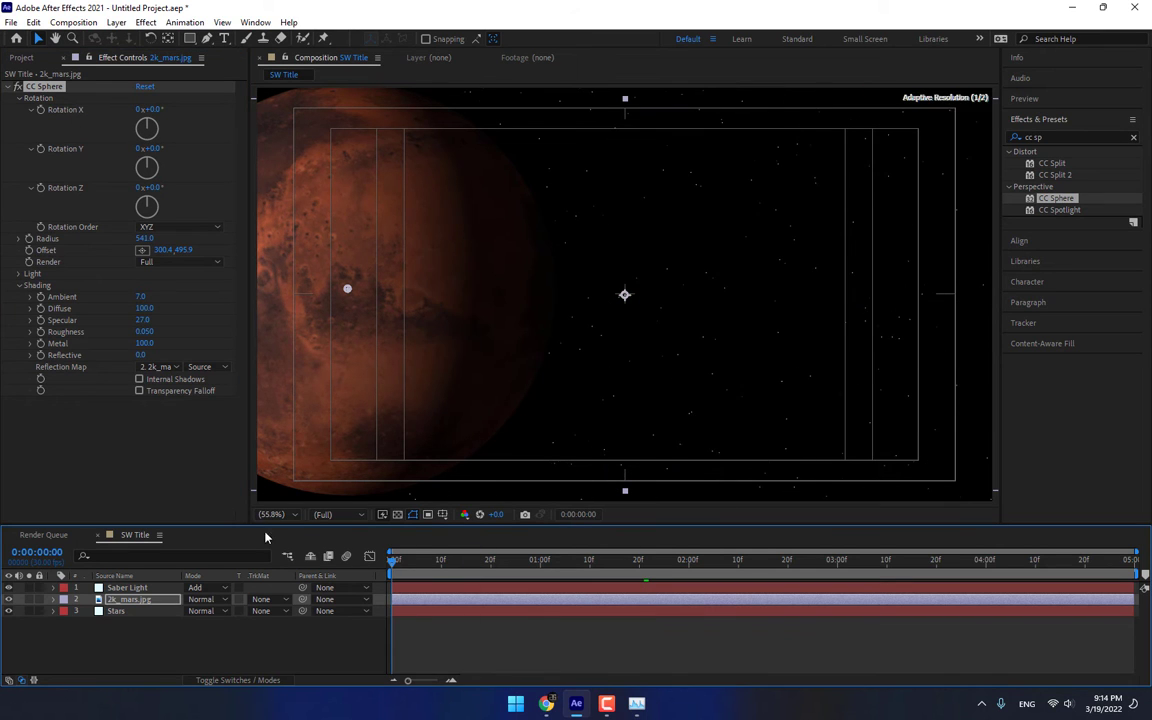
left_click(41, 149)
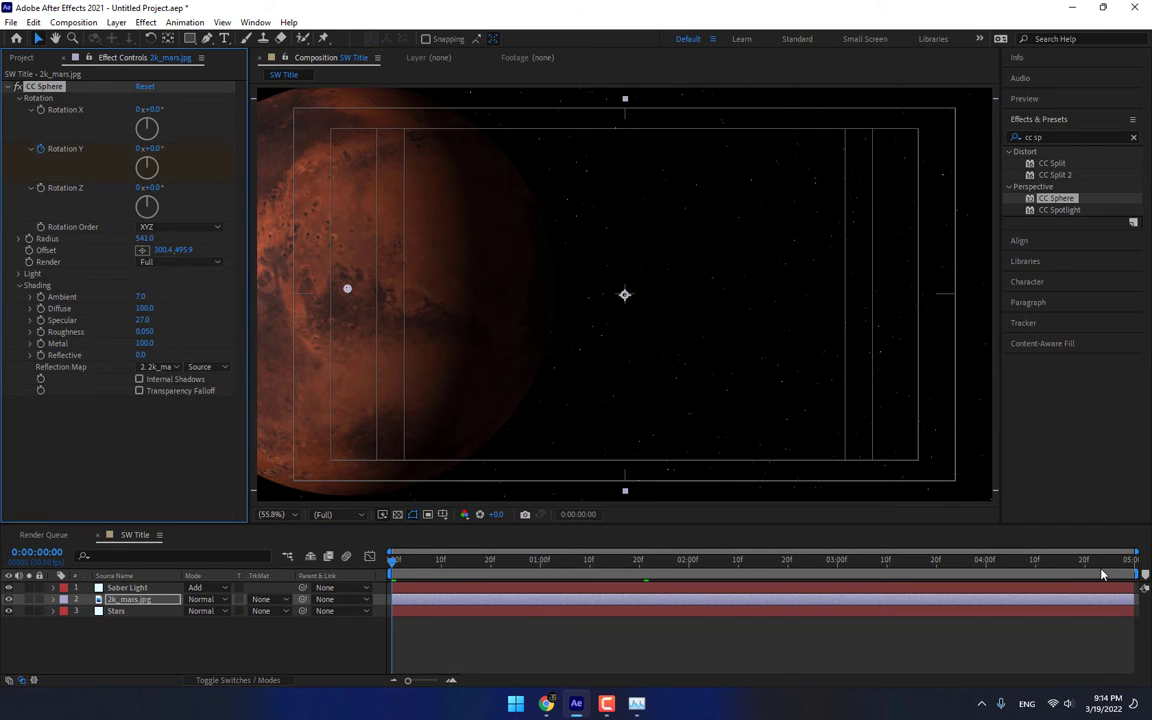
key("End")
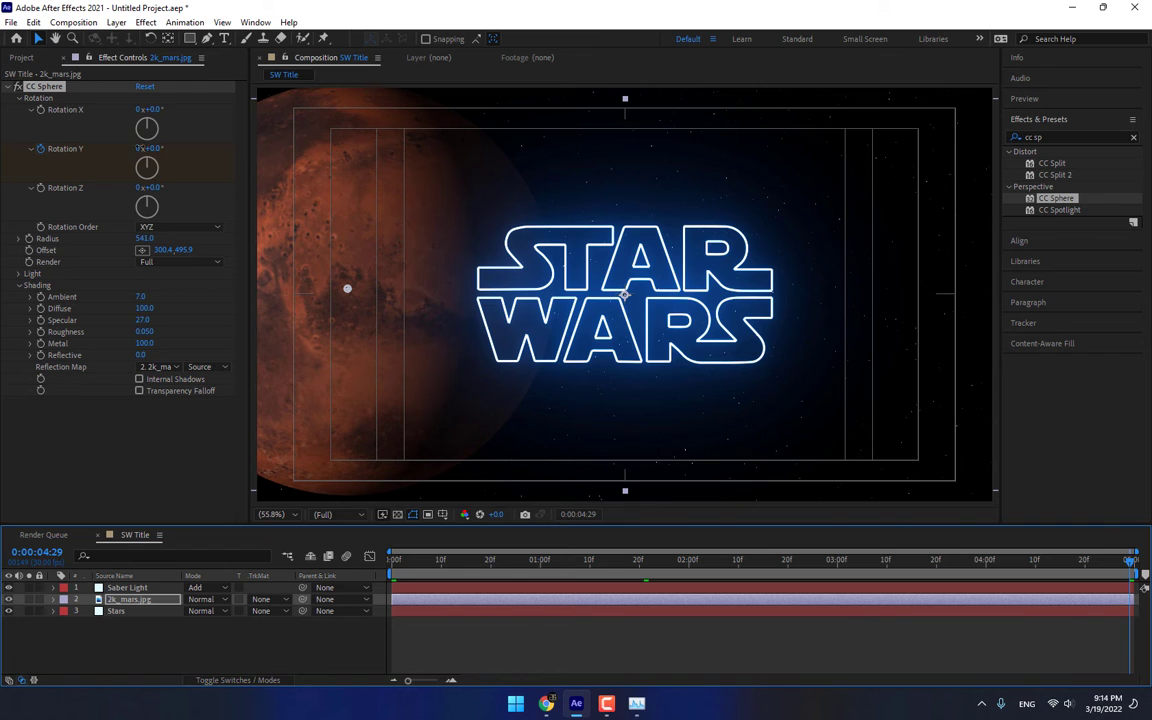
left_click(141, 148)
key("Return")
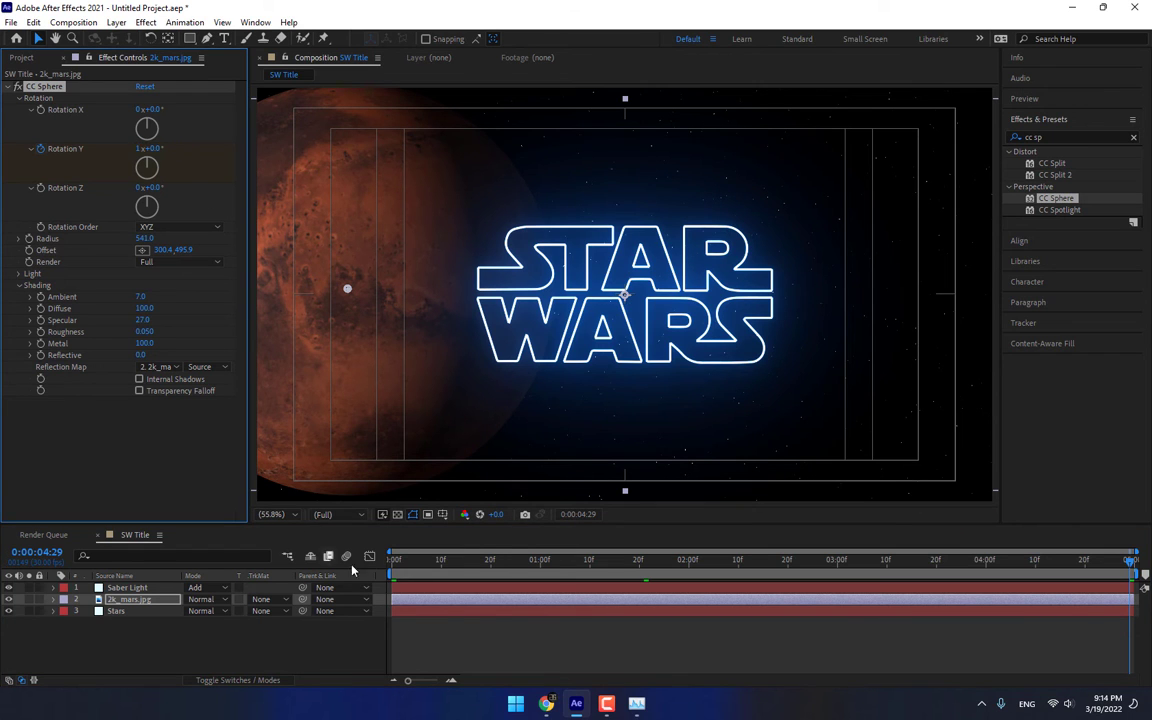
Preview the rotating planet from 0:00:00:18 and scrub to 0:00:01:24
left_click(490, 609)
left_click(481, 561)
left_click(1025, 98)
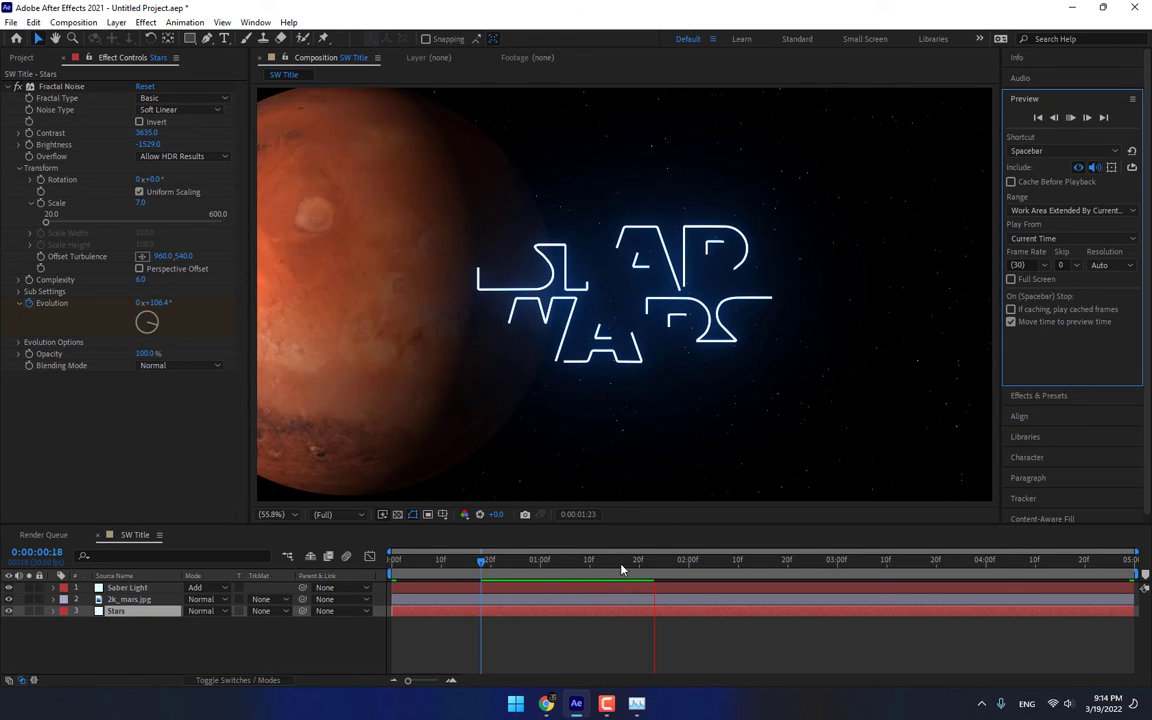
left_click(565, 561)
left_click_drag(595, 566, 659, 562)
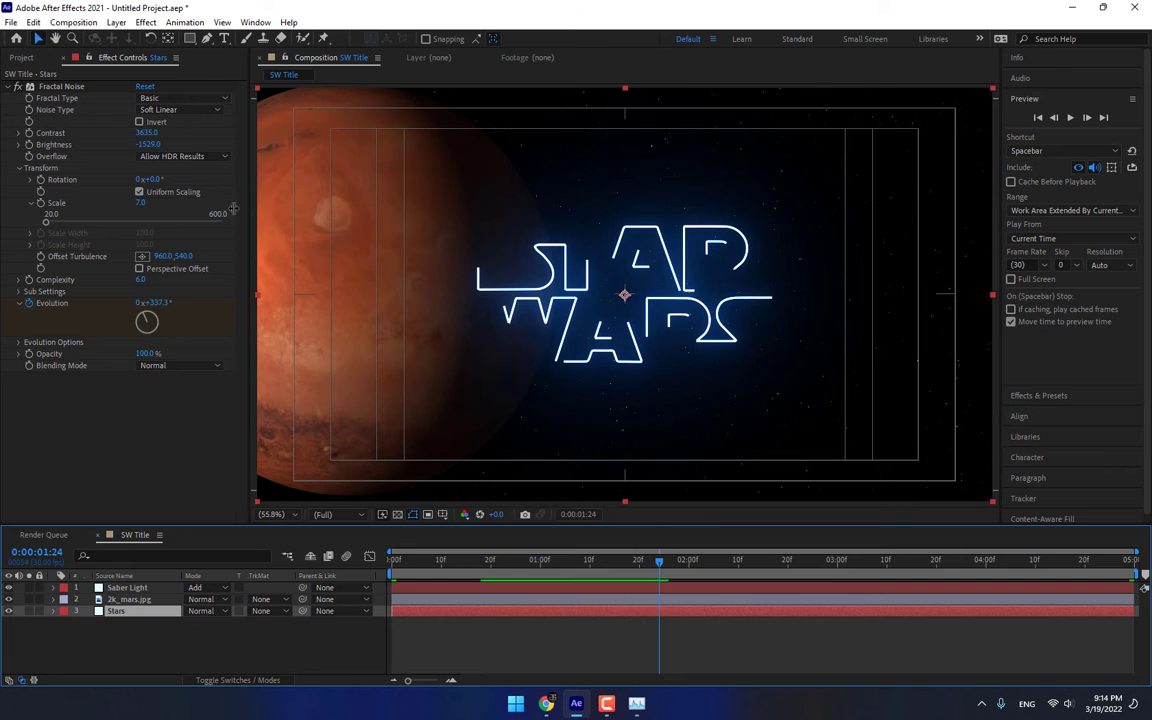
Move the Mars sphere's Offset to about 1991, 225 at the frame's upper-right edge and set its Radius to 778
left_click(138, 599)
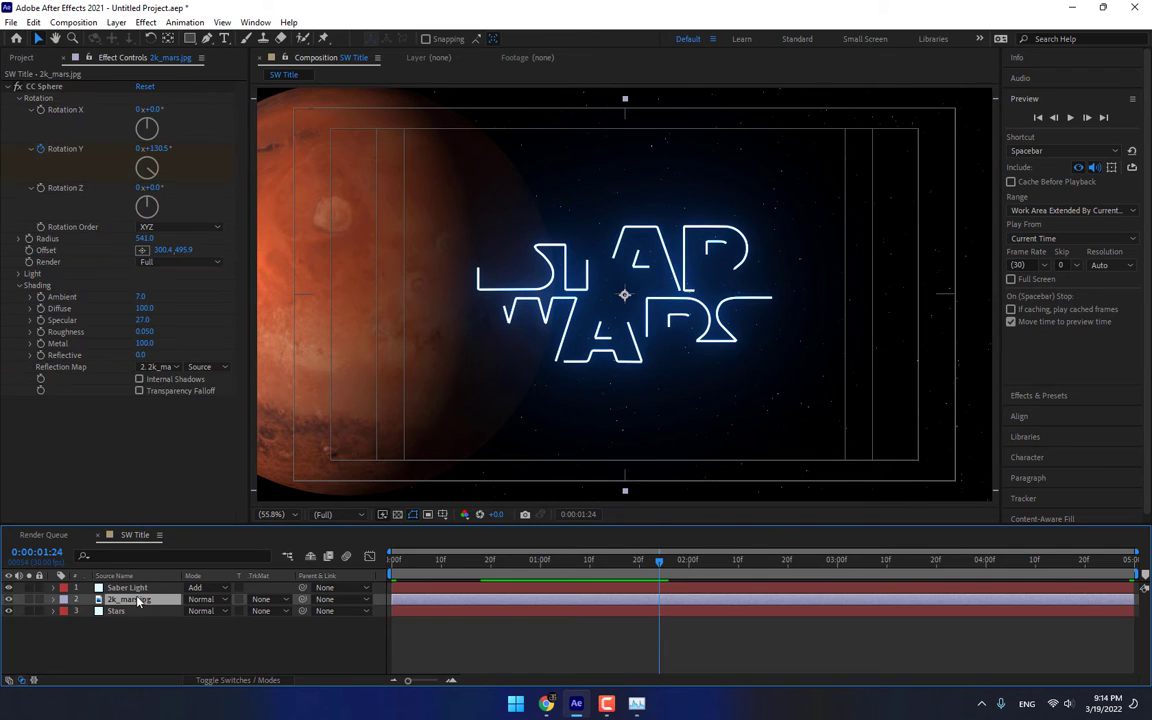
left_click(44, 86)
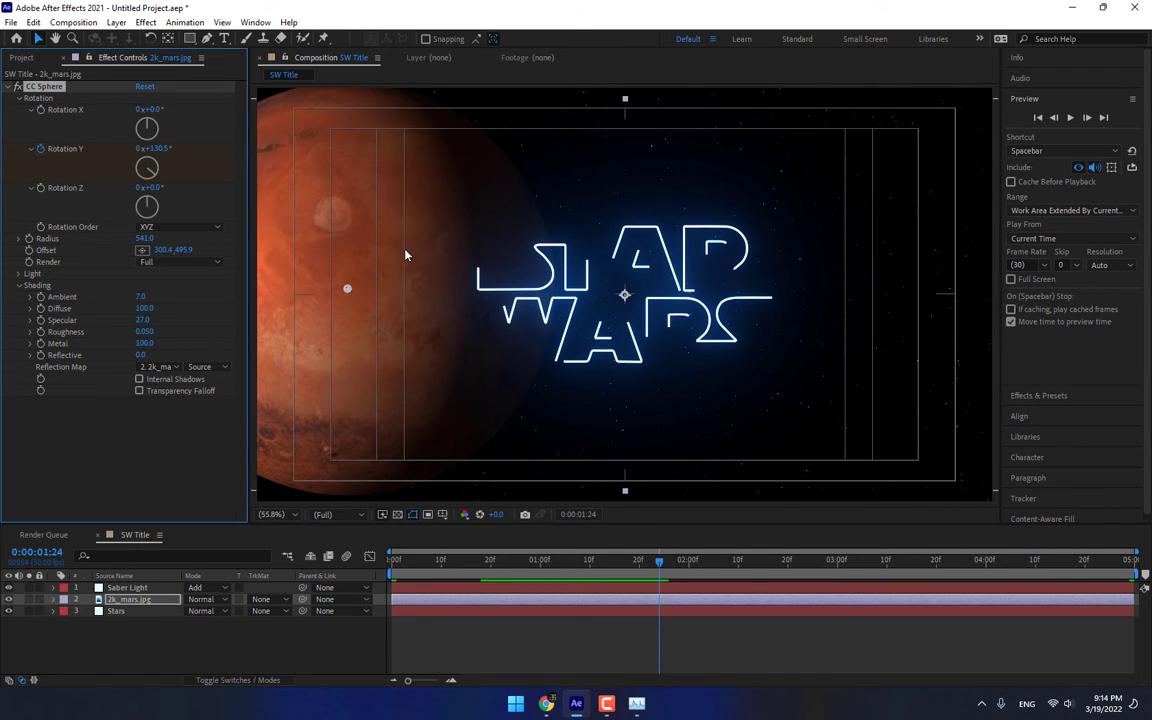
left_click_drag(347, 291, 995, 187)
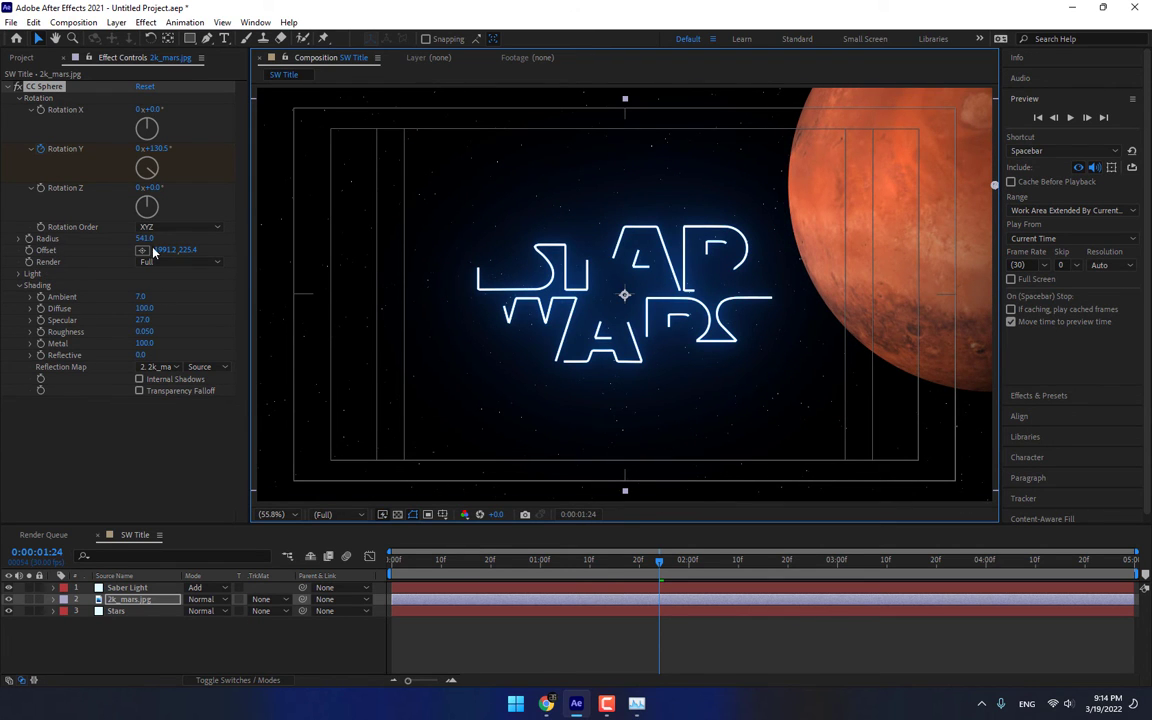
left_click_drag(144, 238, 250, 238)
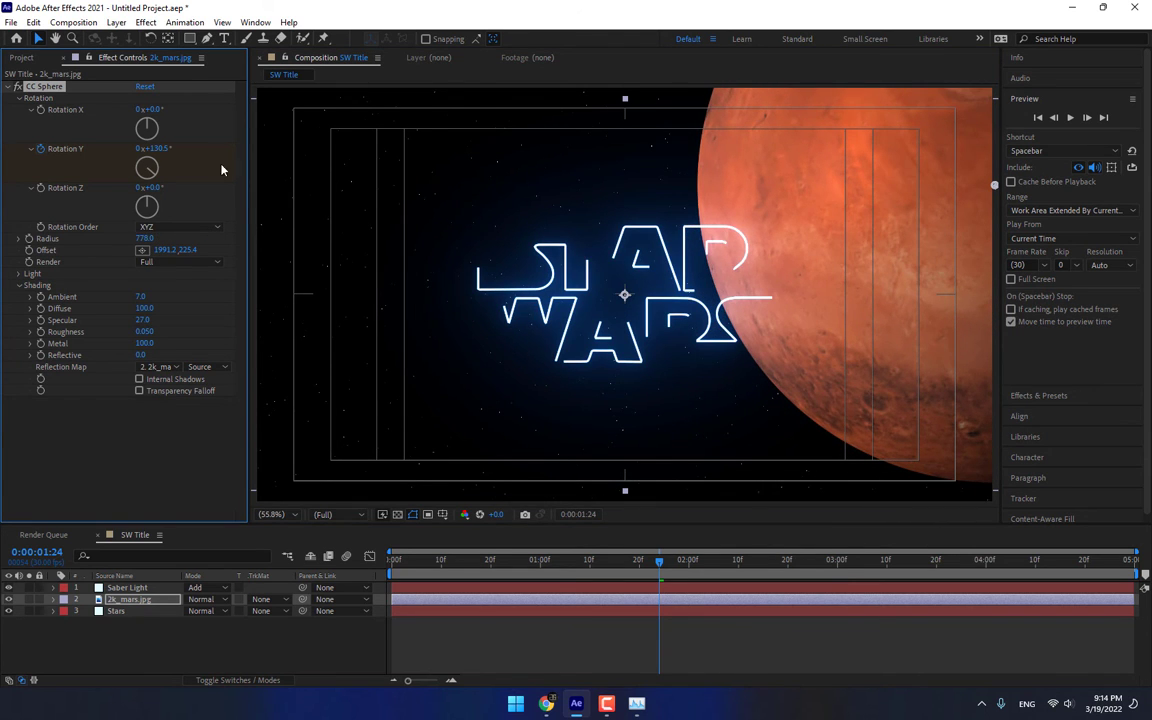
Try the Mars sphere on the frame's left side, then settle its Offset at about 2059, 25 beyond the upper-right corner
key("comma")
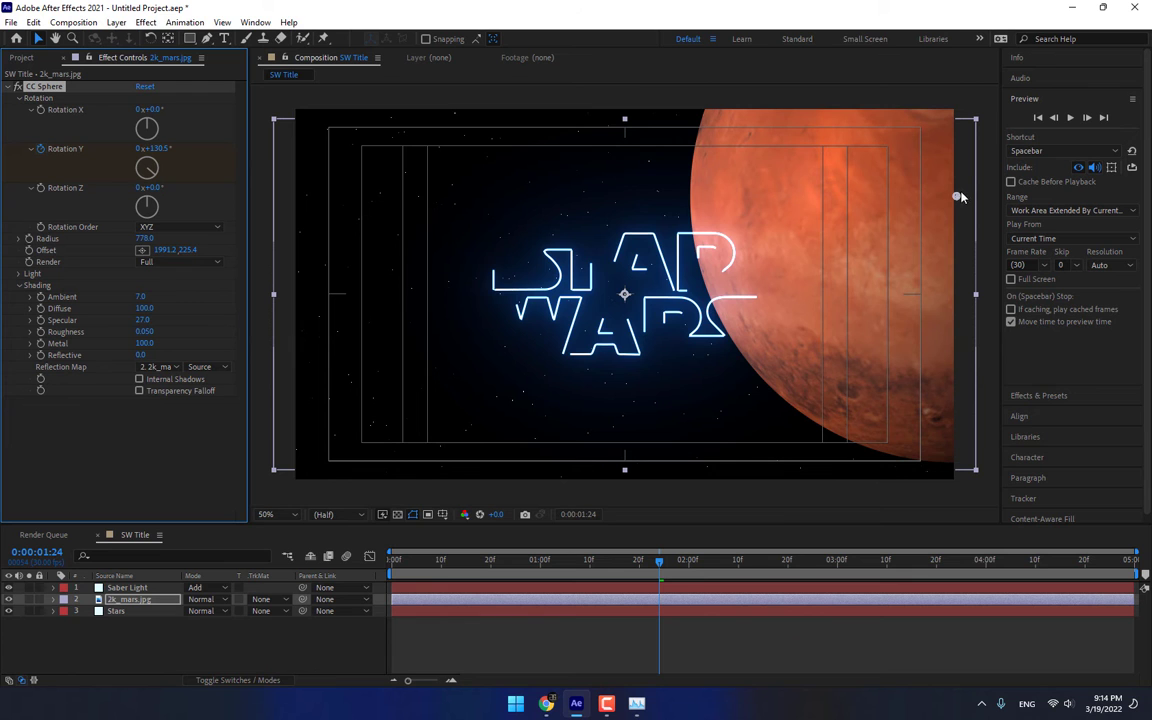
left_click_drag(958, 197, 477, 237)
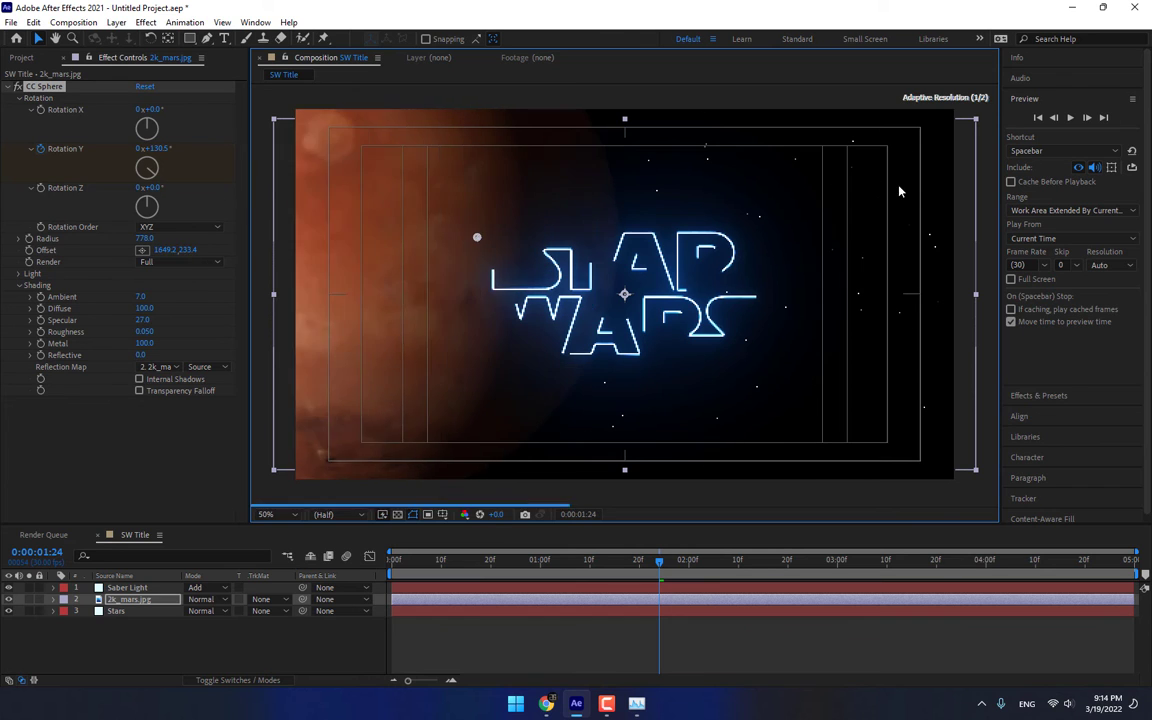
left_click_drag(899, 191, 982, 132)
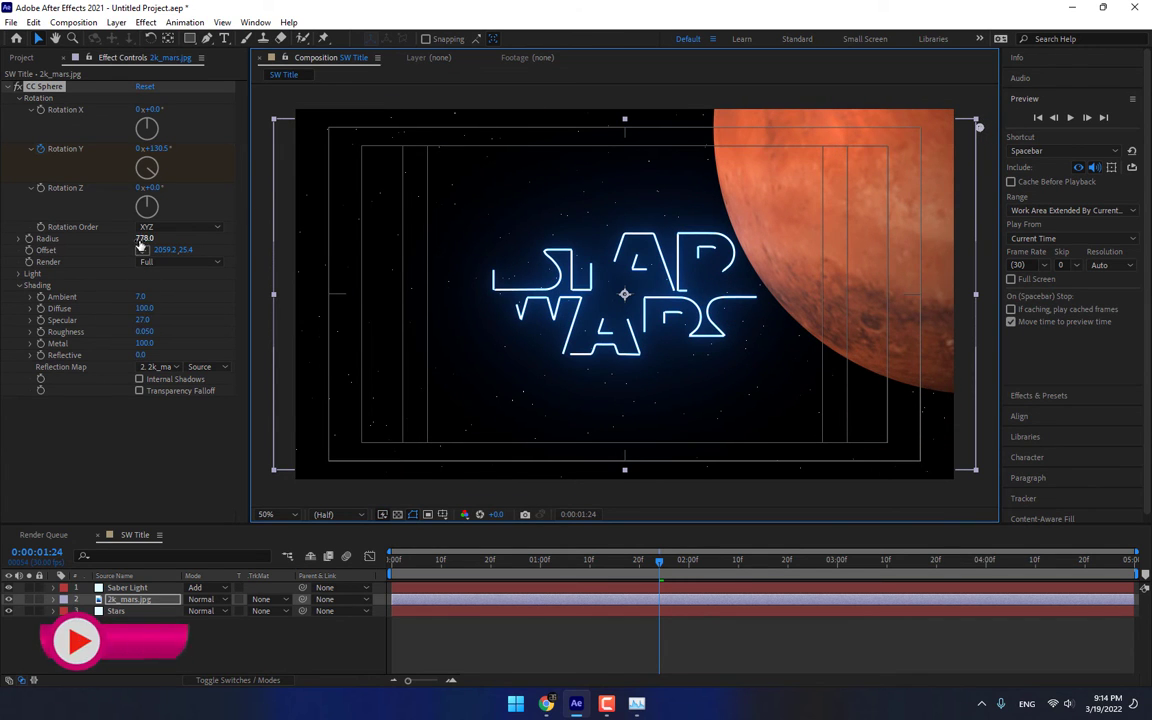
Set the Mars sphere's Radius to 466 and move its Offset to about 1763, 309 in the upper right of the frame
left_click_drag(141, 239, 141, 551)
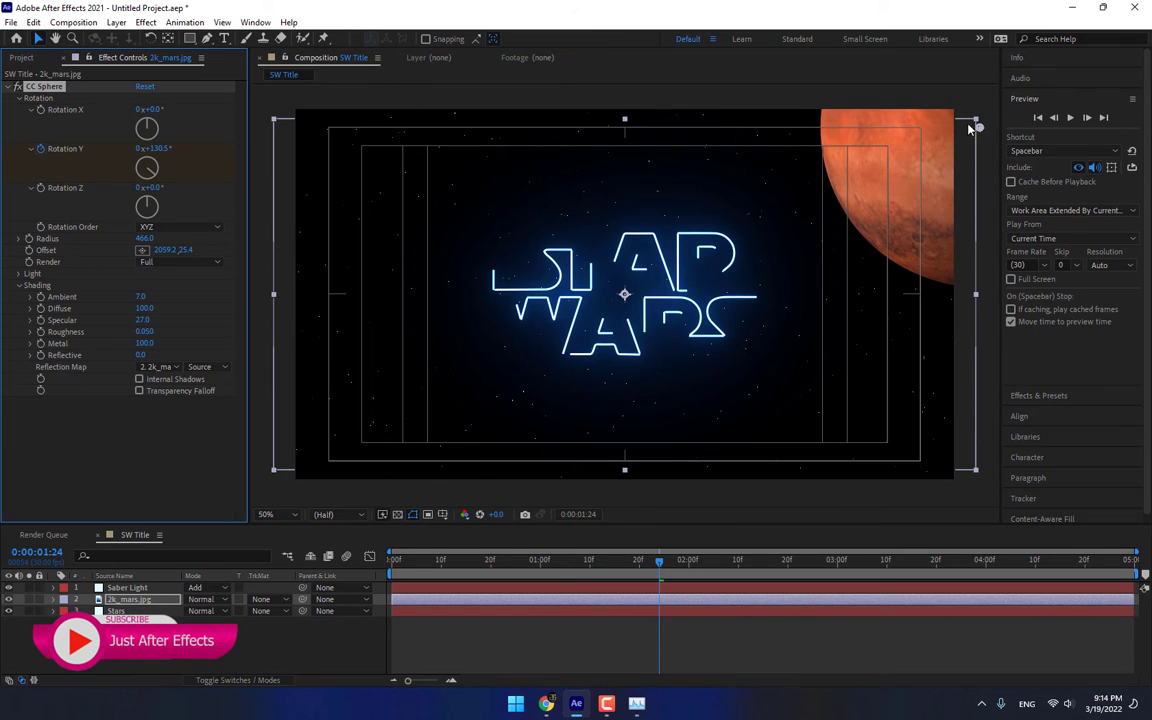
left_click_drag(980, 131, 878, 228)
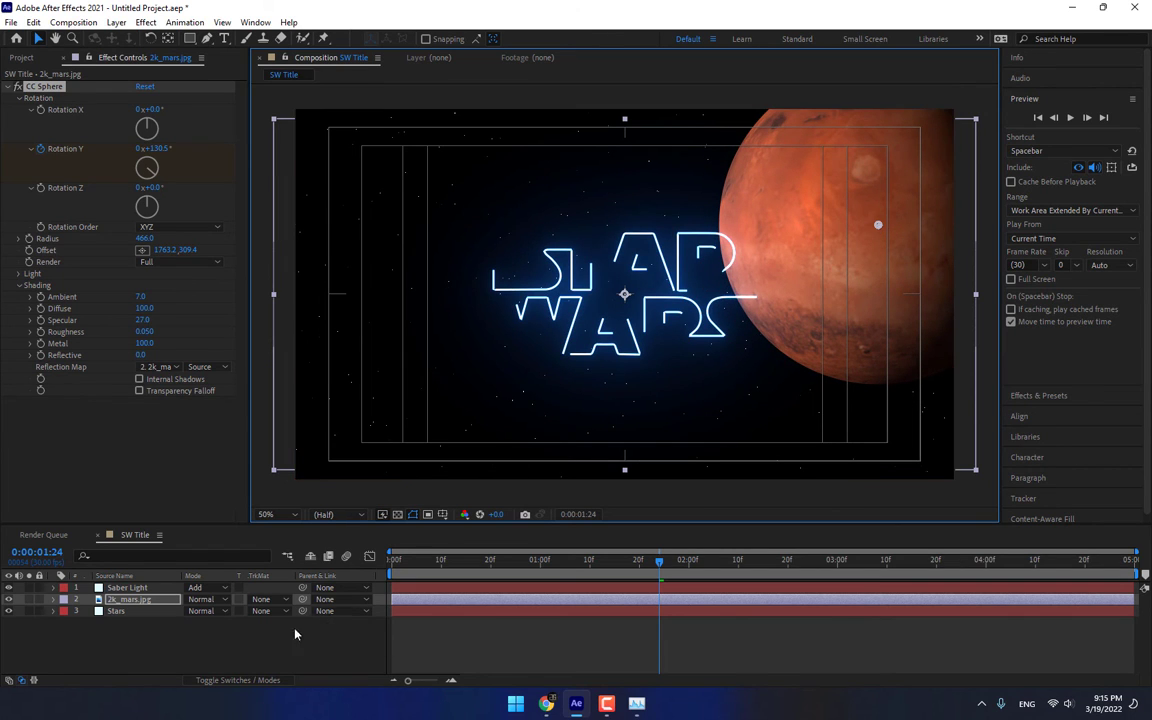
Create a 1920 x 1080 black solid layer named Light
left_click(196, 650)
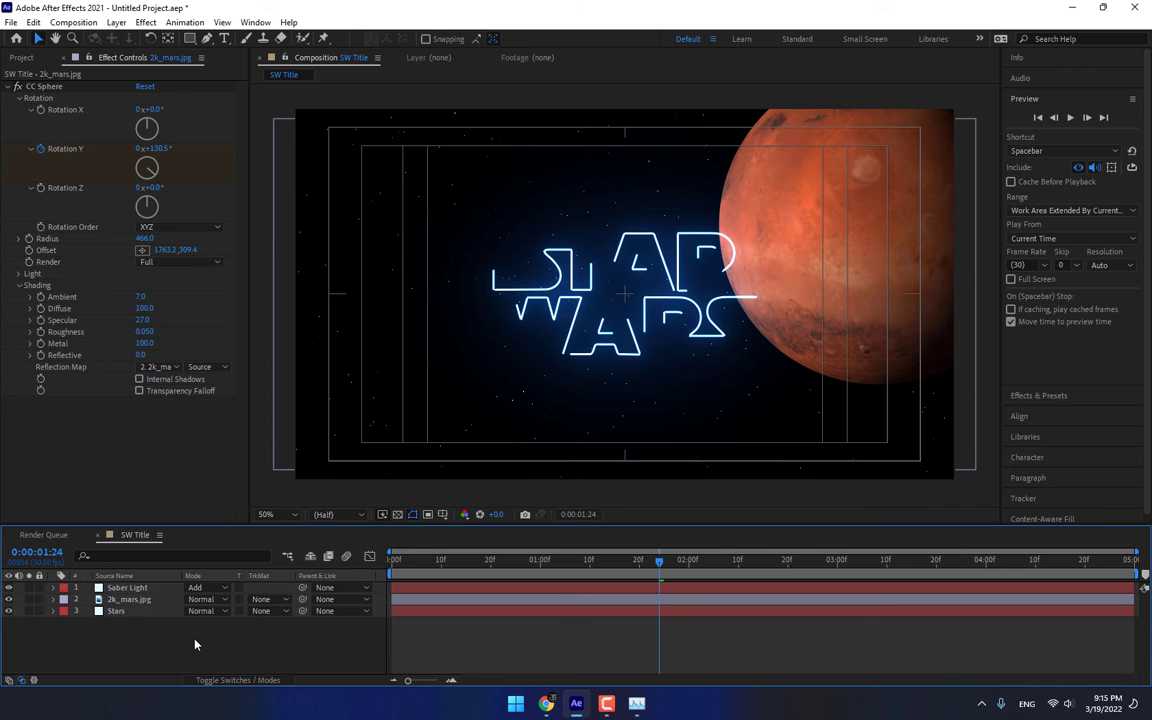
key("ctrl+y")
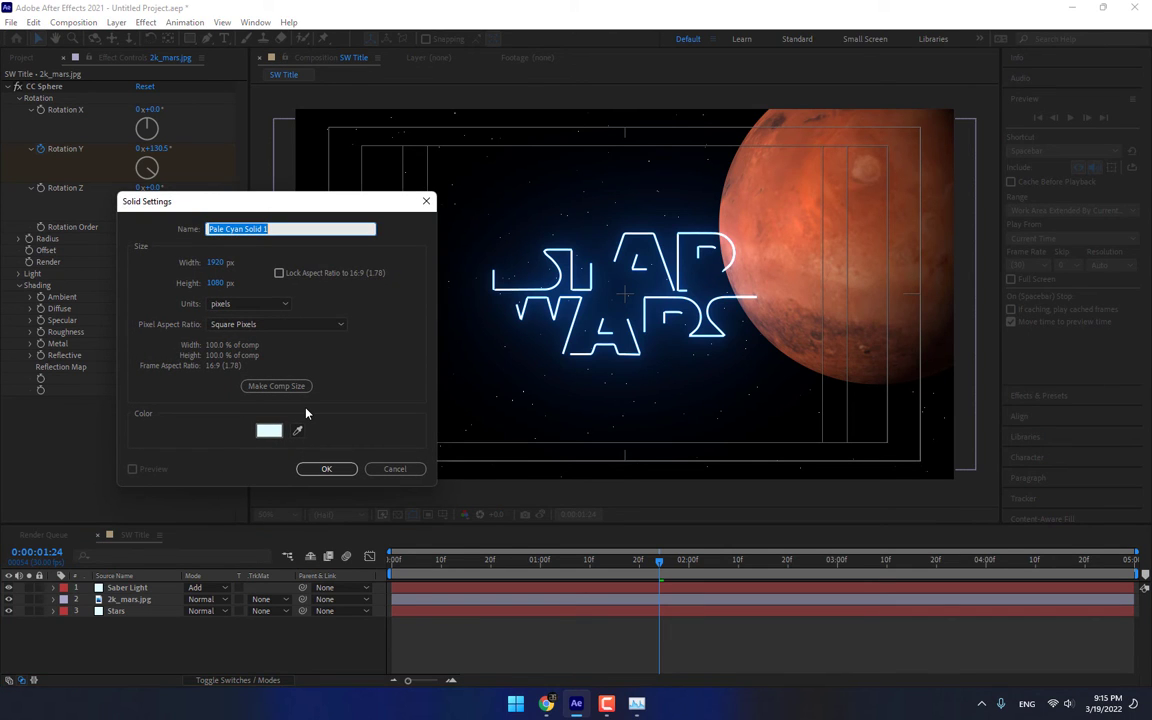
type("Light")
left_click(268, 430)
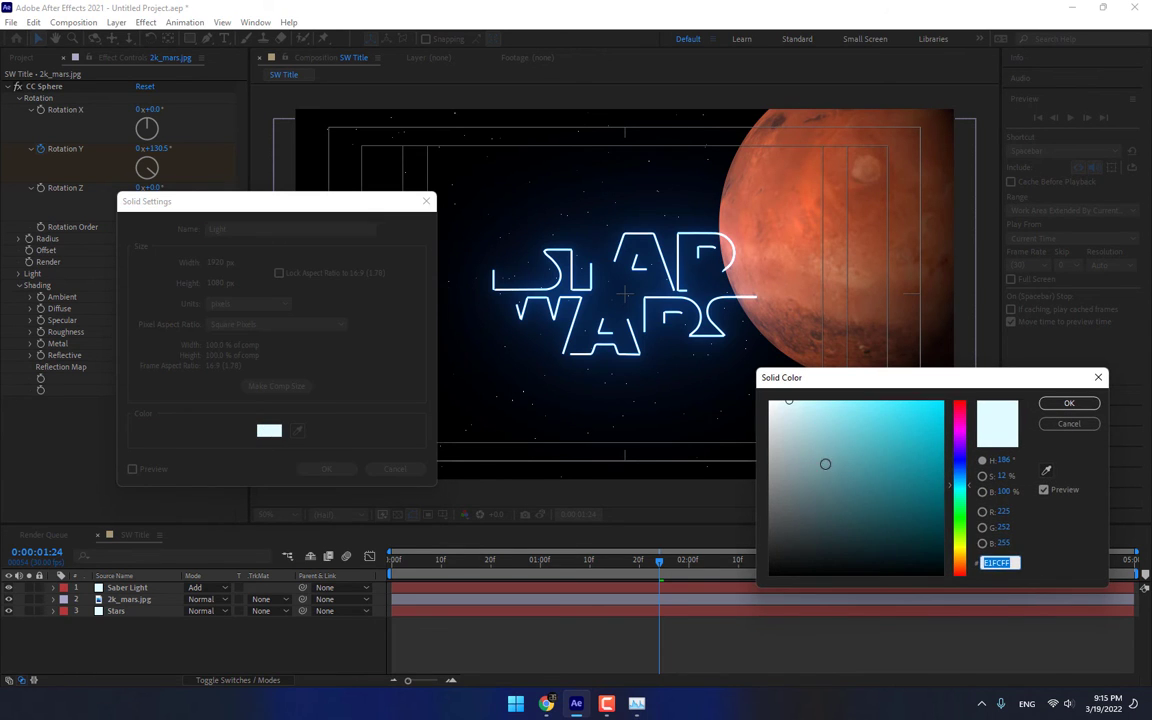
left_click_drag(893, 505, 895, 638)
left_click(1069, 403)
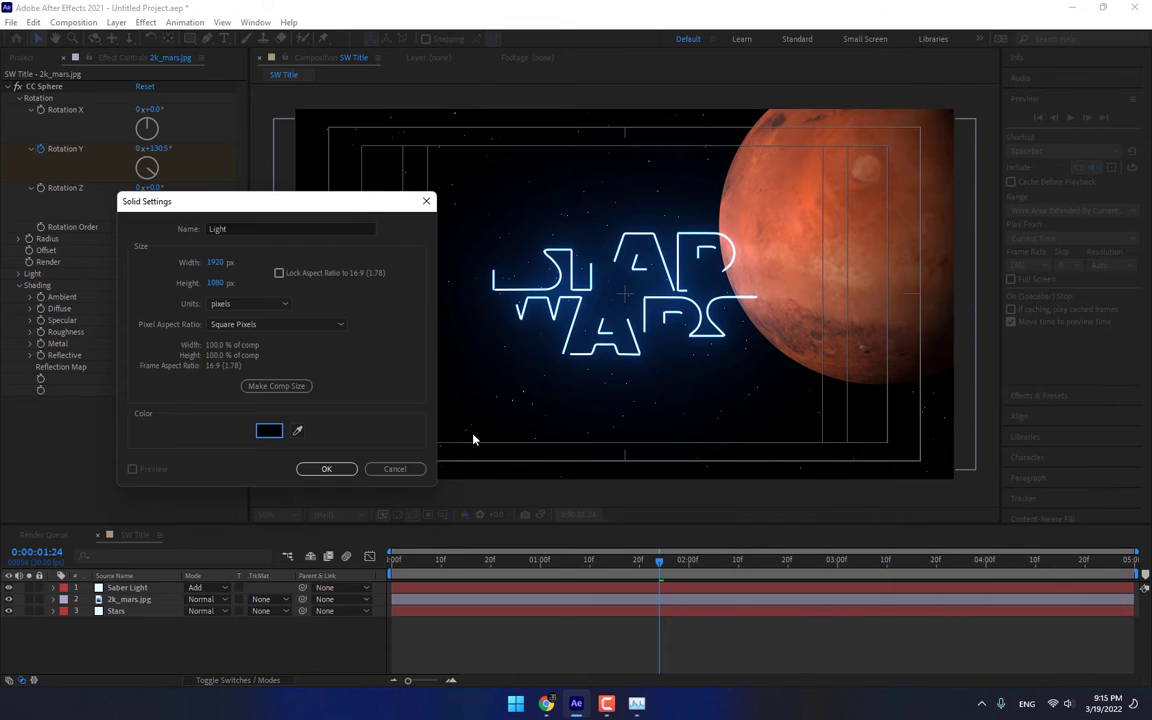
left_click(326, 468)
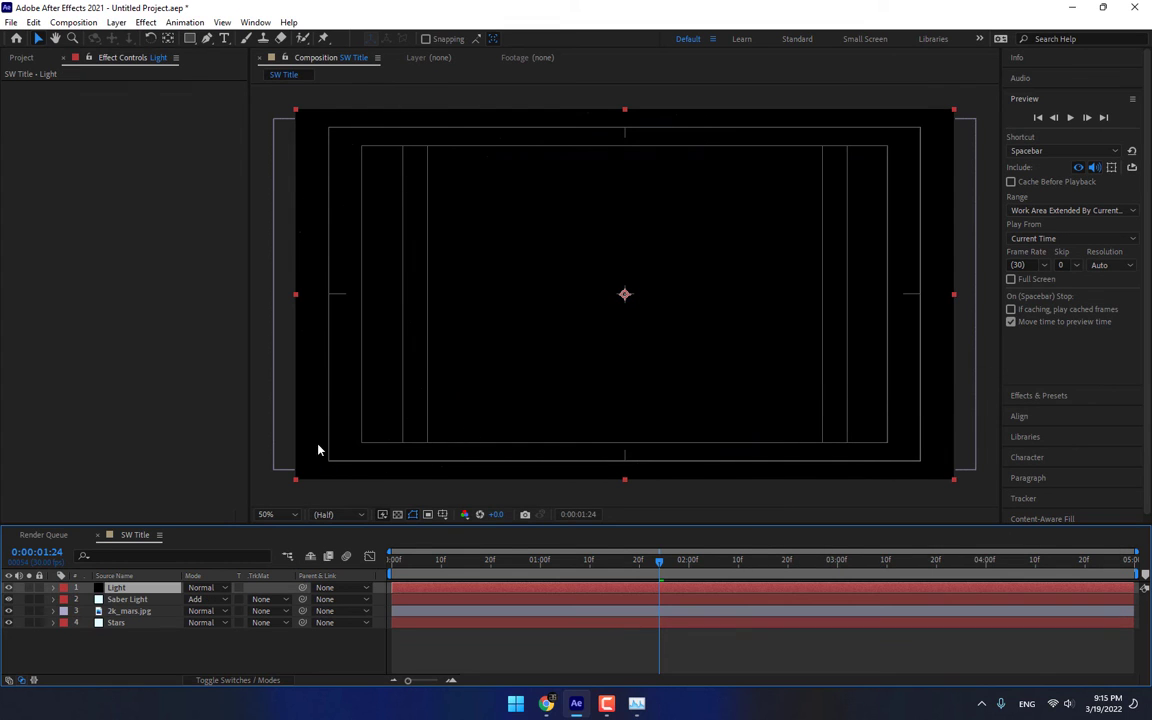
Apply the uni.Knoll Light Factory EZ effect to the Light layer
left_click(145, 22)
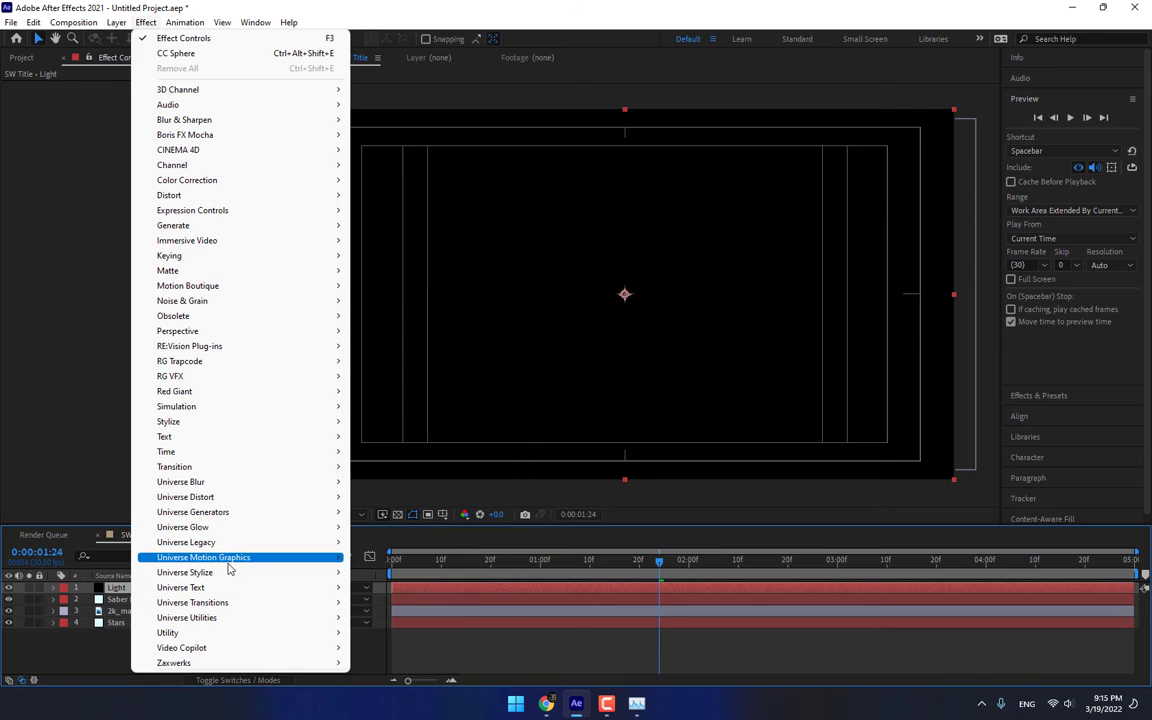
mouse_move(232, 588)
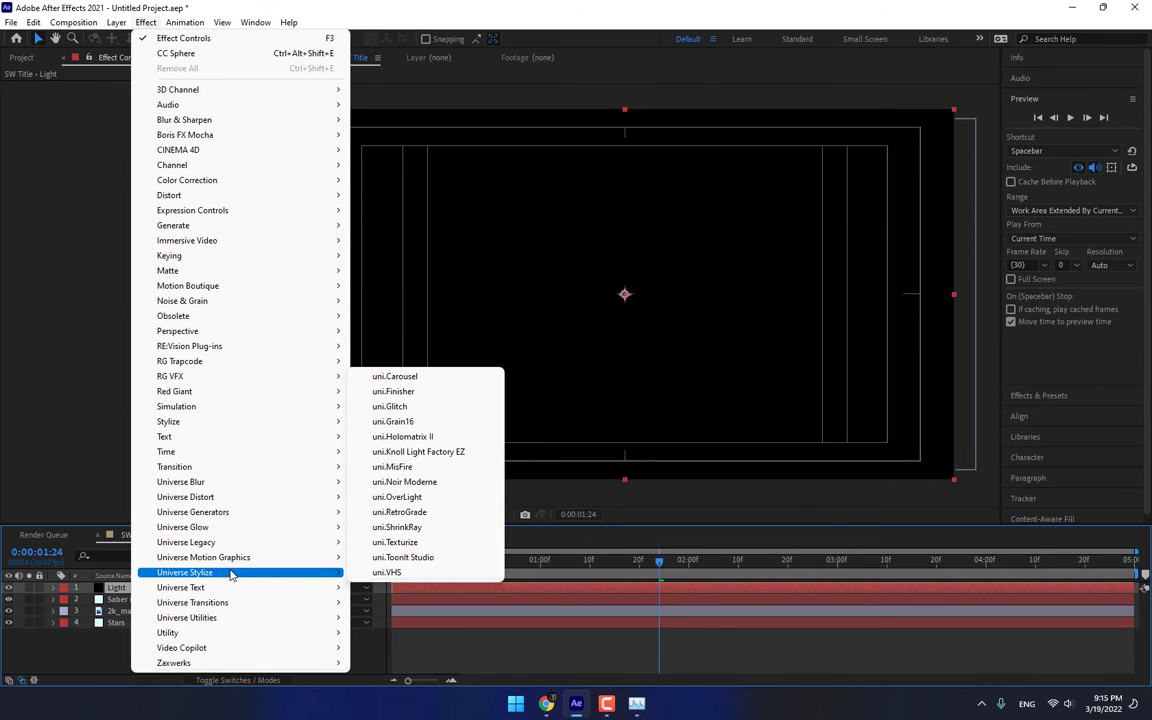
left_click(427, 453)
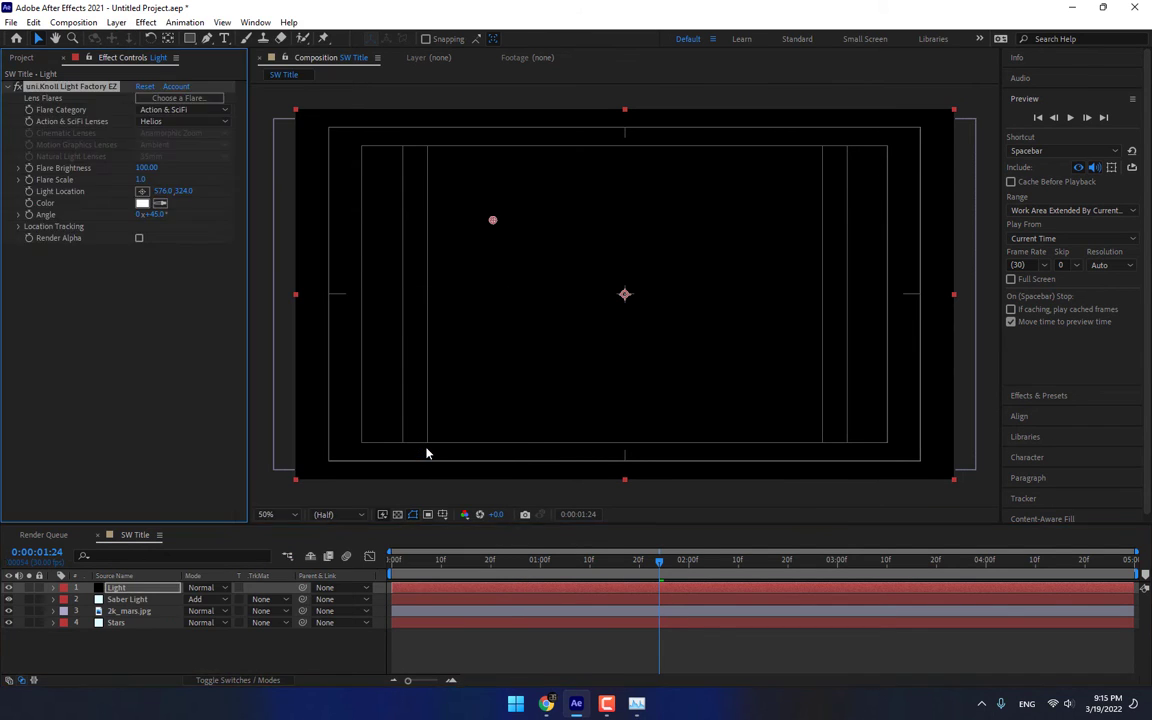
Set the Light layer's blending mode to Add and move the flare to about 1902, -28 at the frame's upper-right corner
left_click(200, 590)
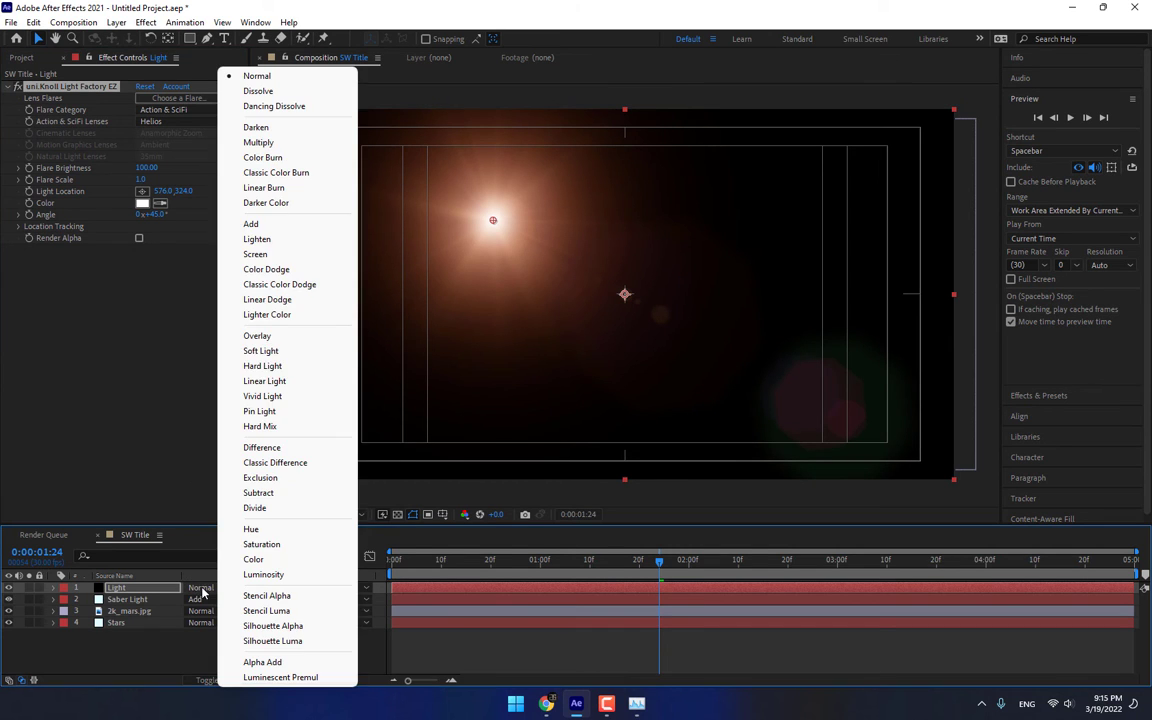
left_click(240, 224)
left_click_drag(493, 220, 948, 103)
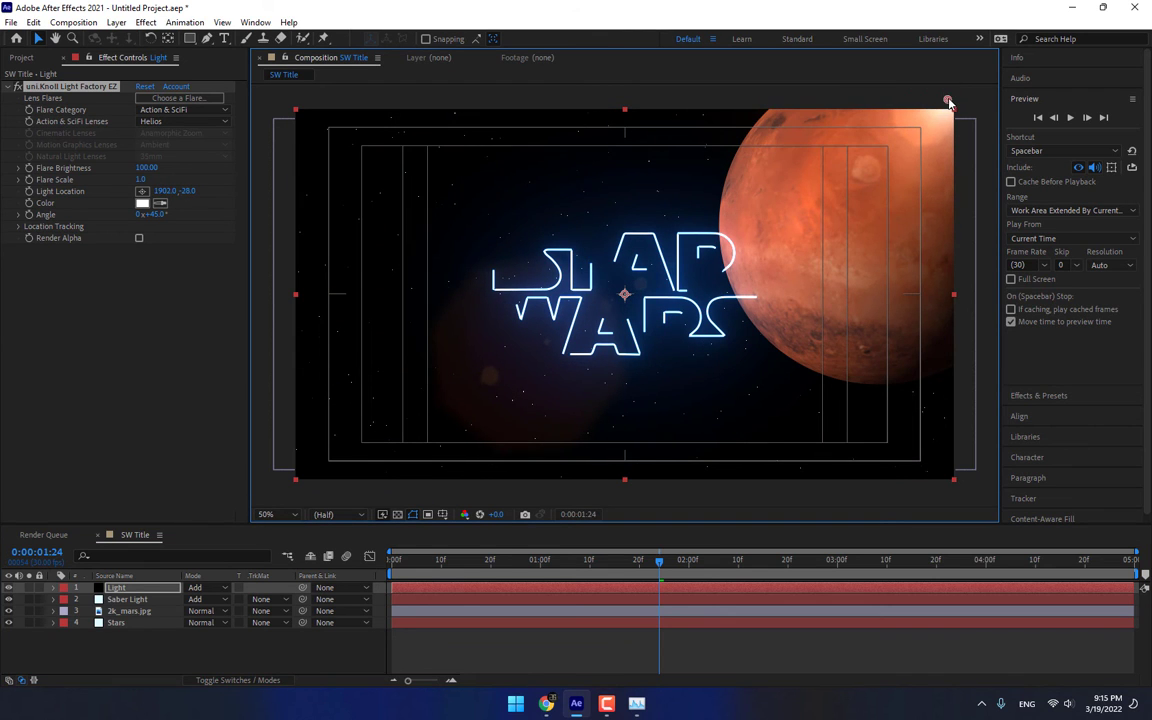
Look through the lens flare presets and apply the Blue Giant flare to the Light layer
left_click(179, 98)
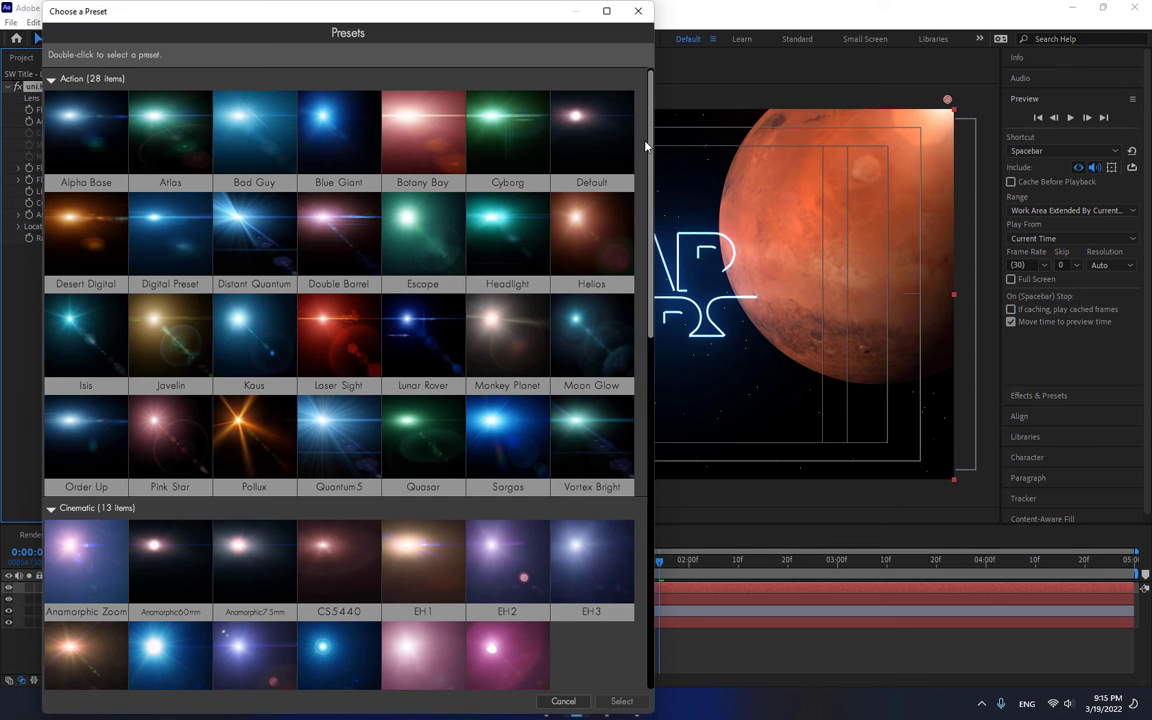
left_click_drag(650, 140, 652, 328)
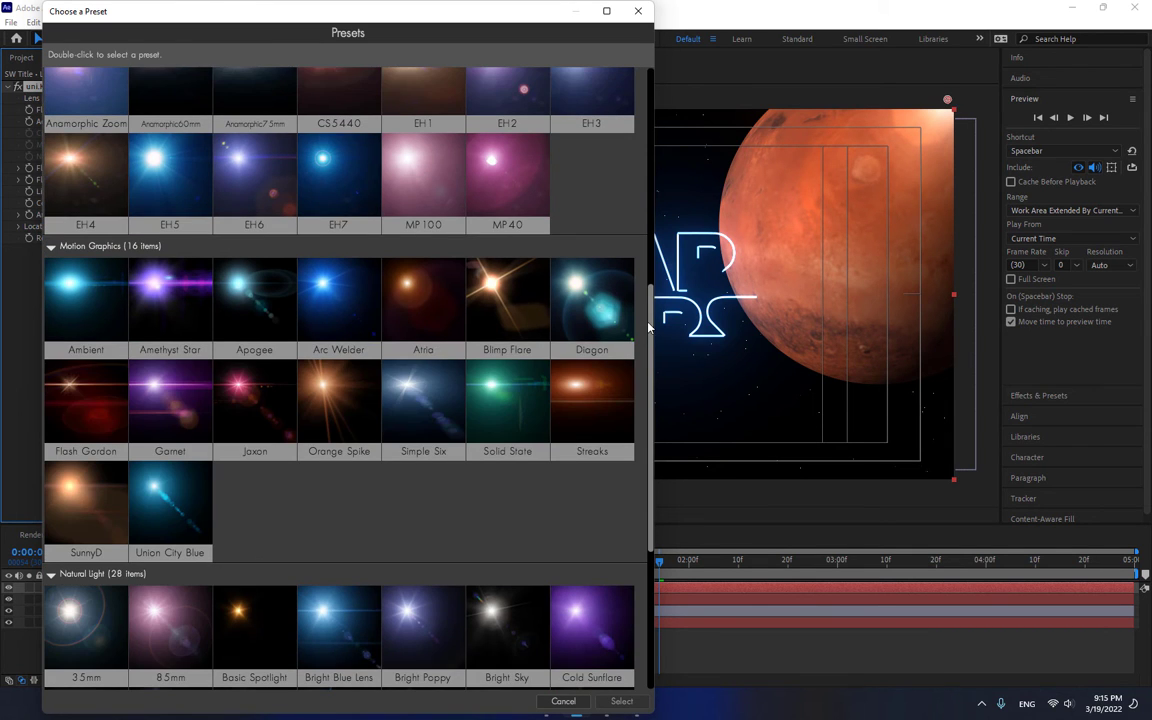
scroll(627, 514, "down", 3)
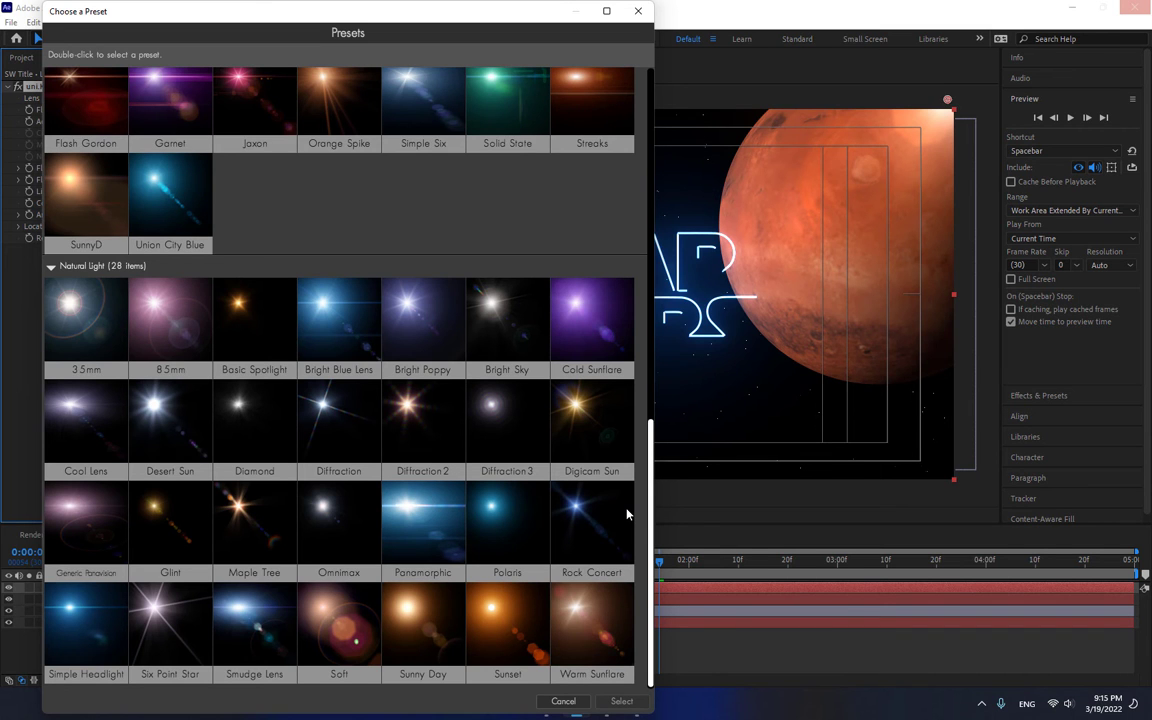
scroll(626, 300, "up", 5)
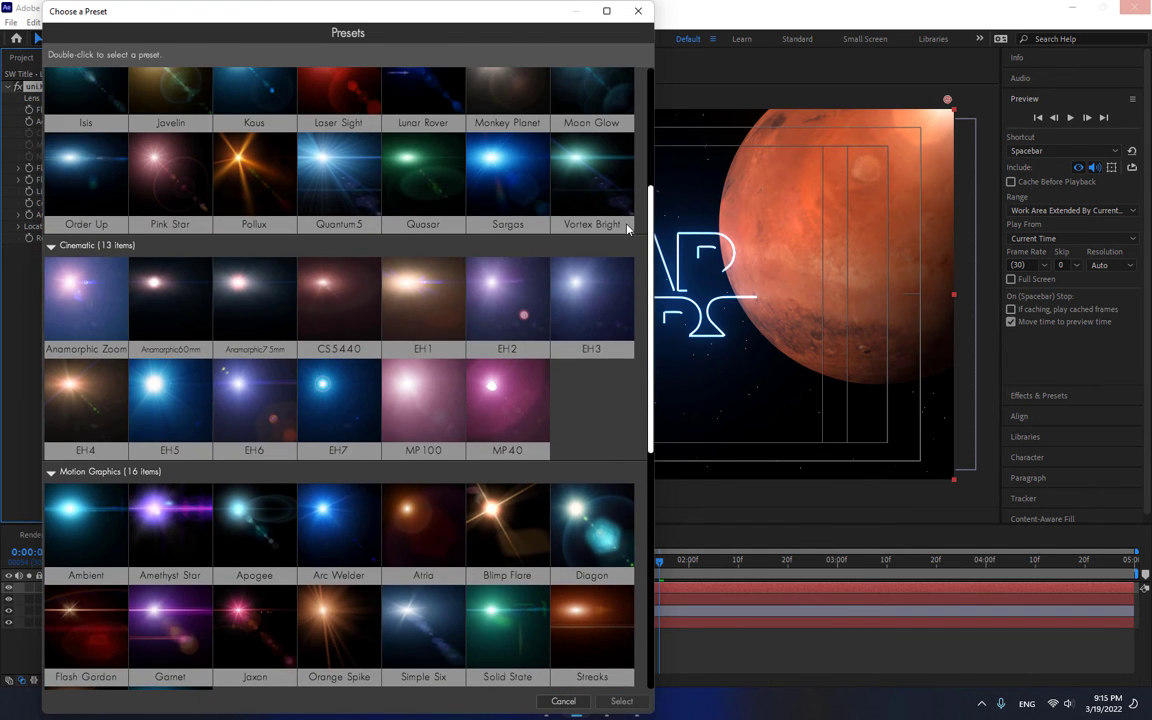
scroll(627, 229, "down", 2)
scroll(628, 210, "up", 4)
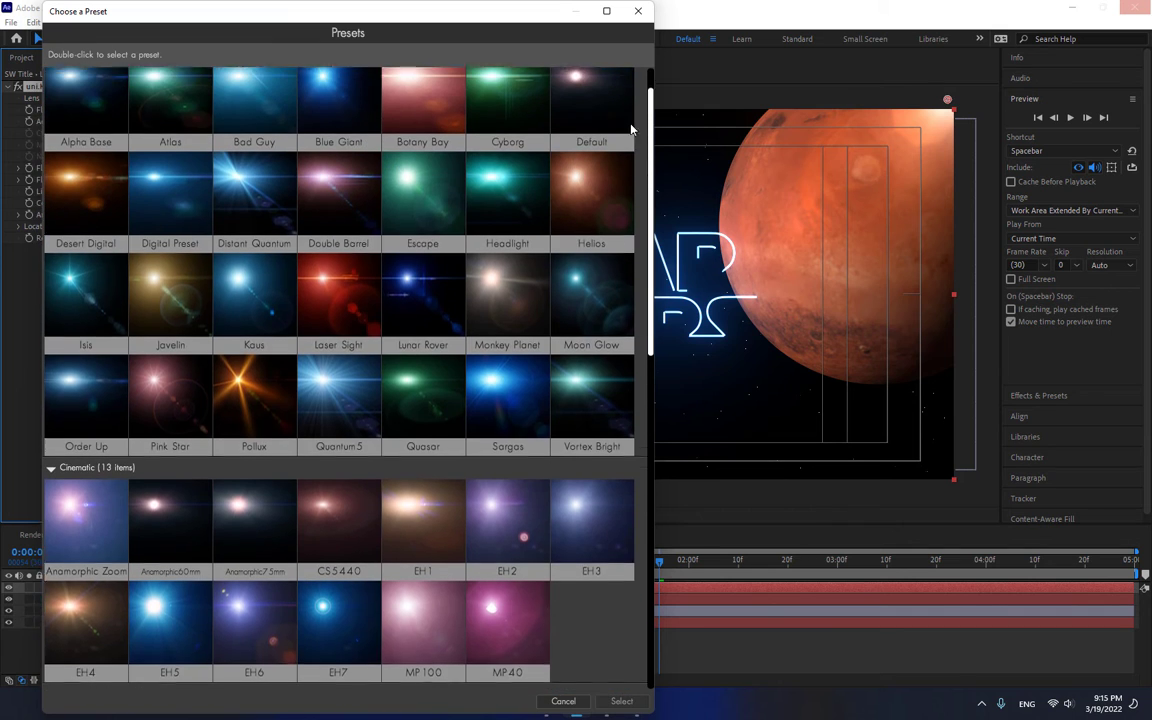
scroll(631, 120, "up", 1)
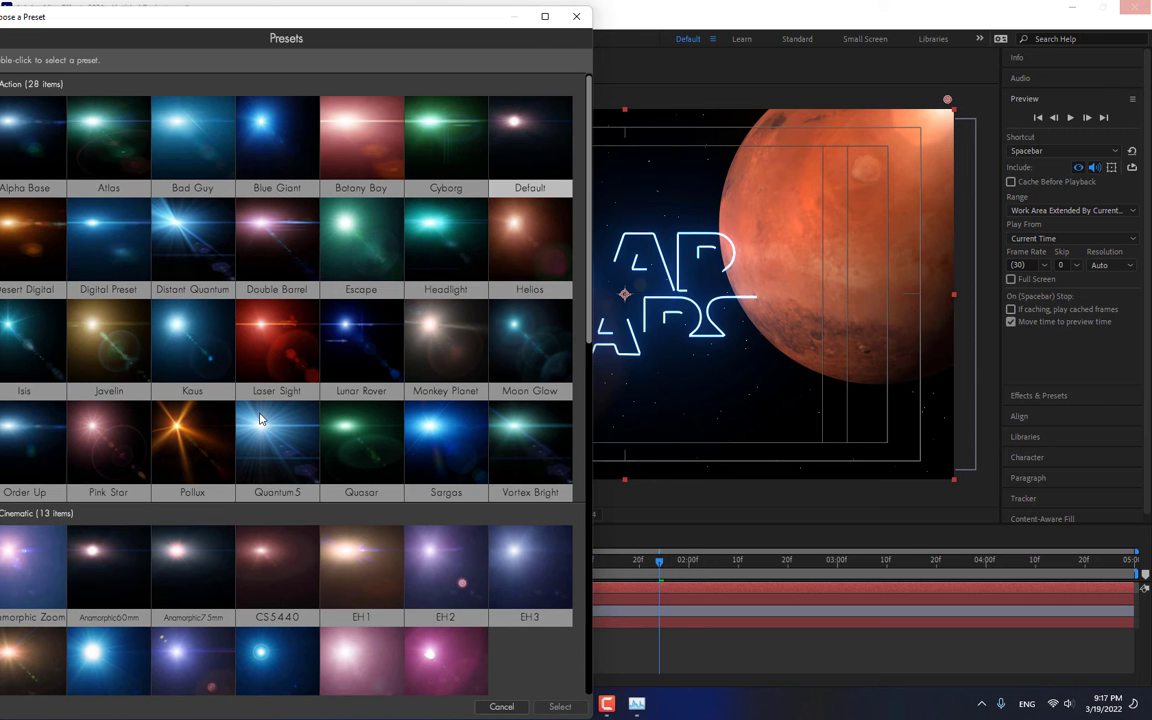
double_click(281, 135)
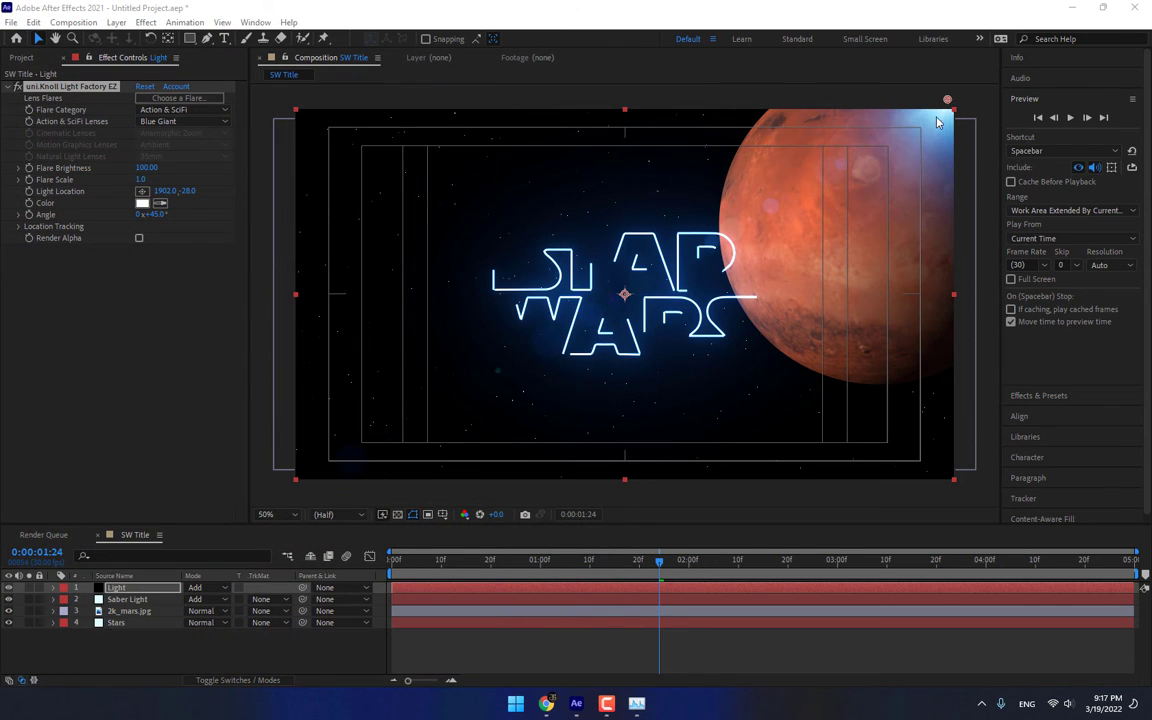
Place the Light layer below the Mars layer, set Flare Brightness to 136, and check the look at 0:00:02:22
left_click_drag(116, 588, 128, 618)
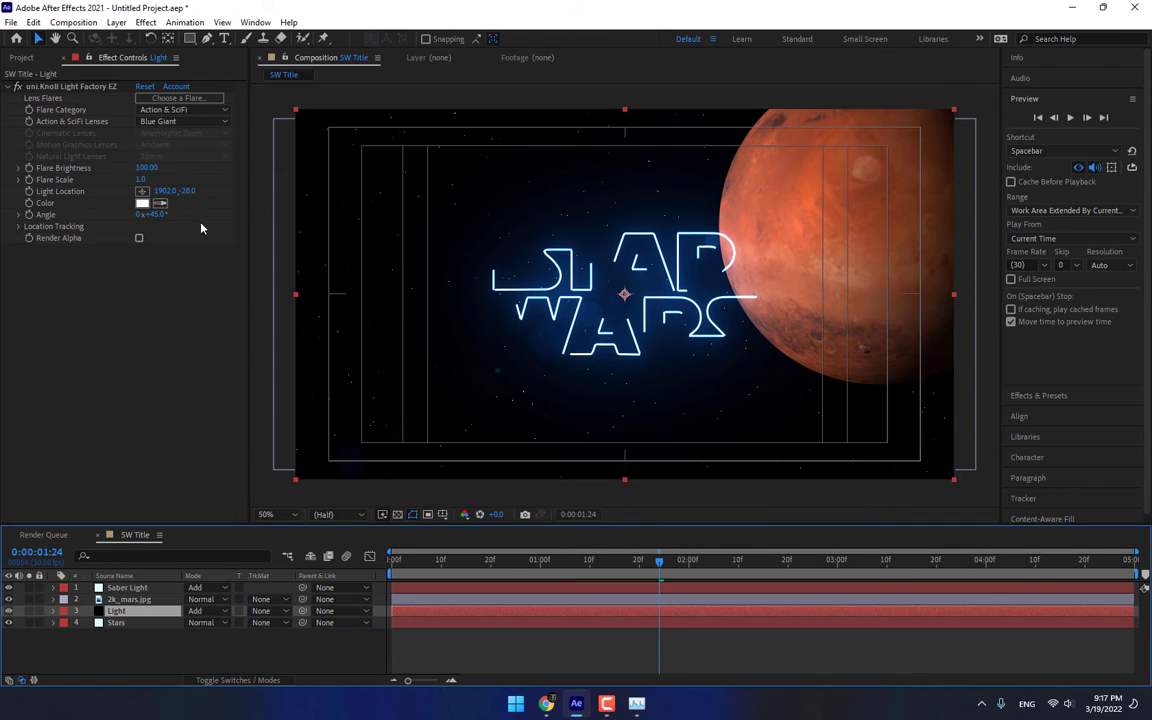
left_click_drag(144, 168, 171, 173)
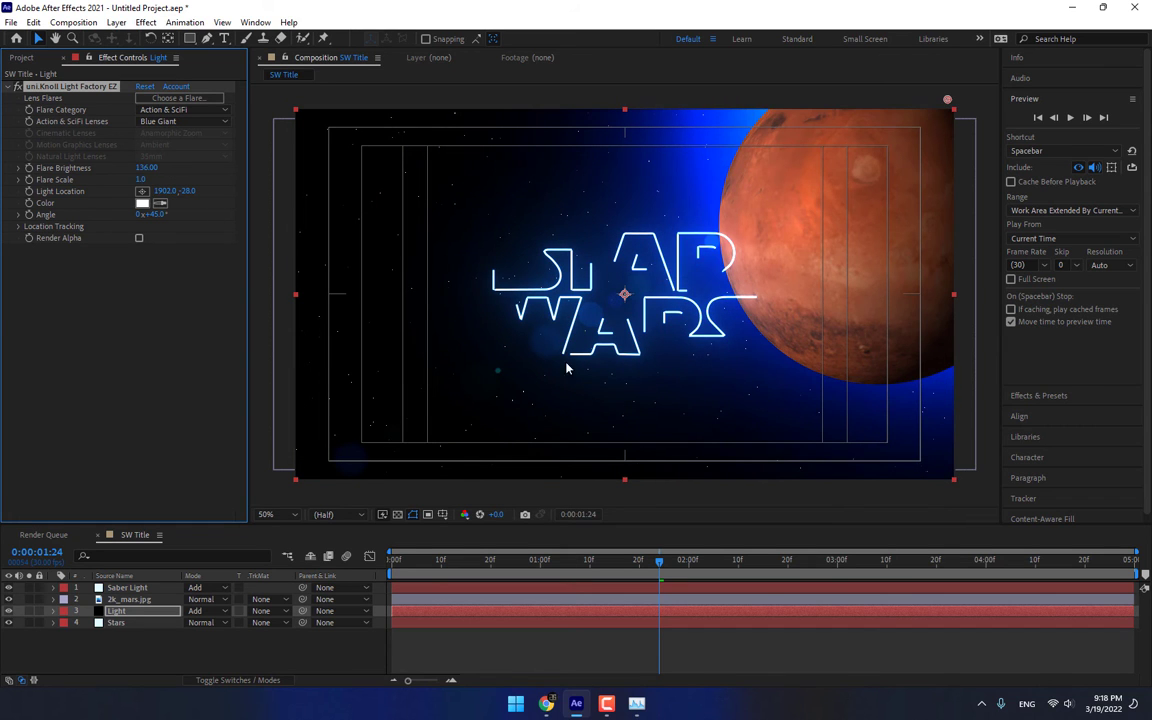
left_click_drag(496, 562, 797, 568)
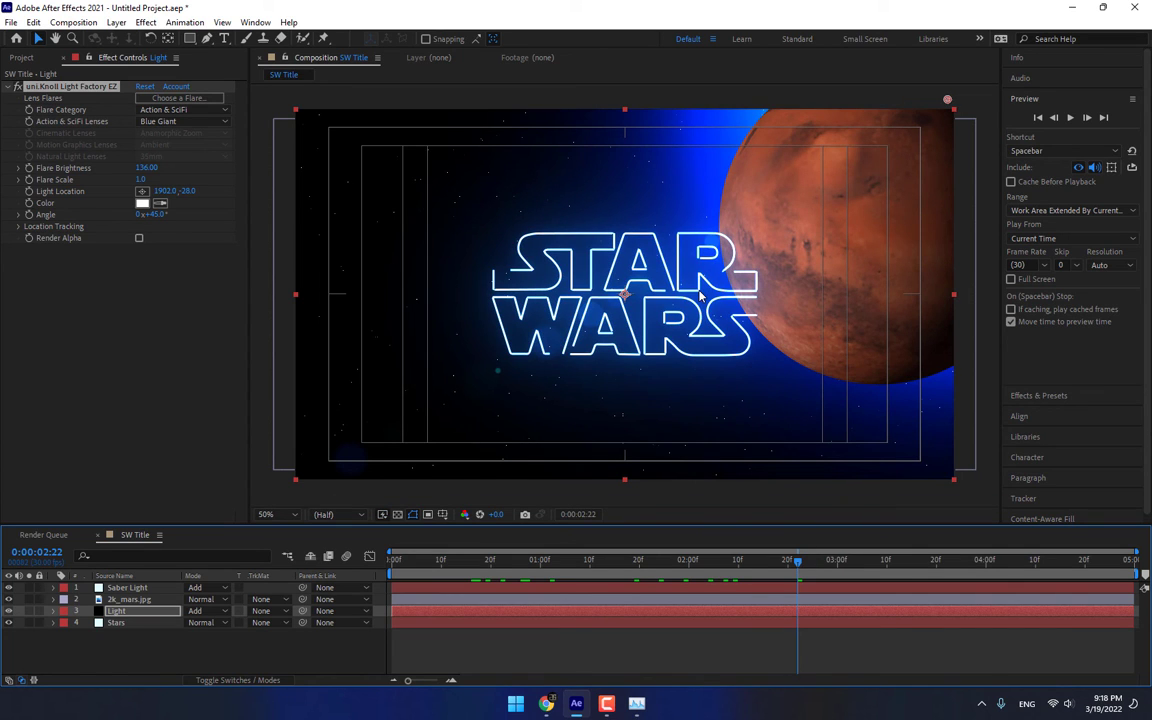
Change the Saber Light layer's Glow Color to orange FFA800
left_click(128, 587)
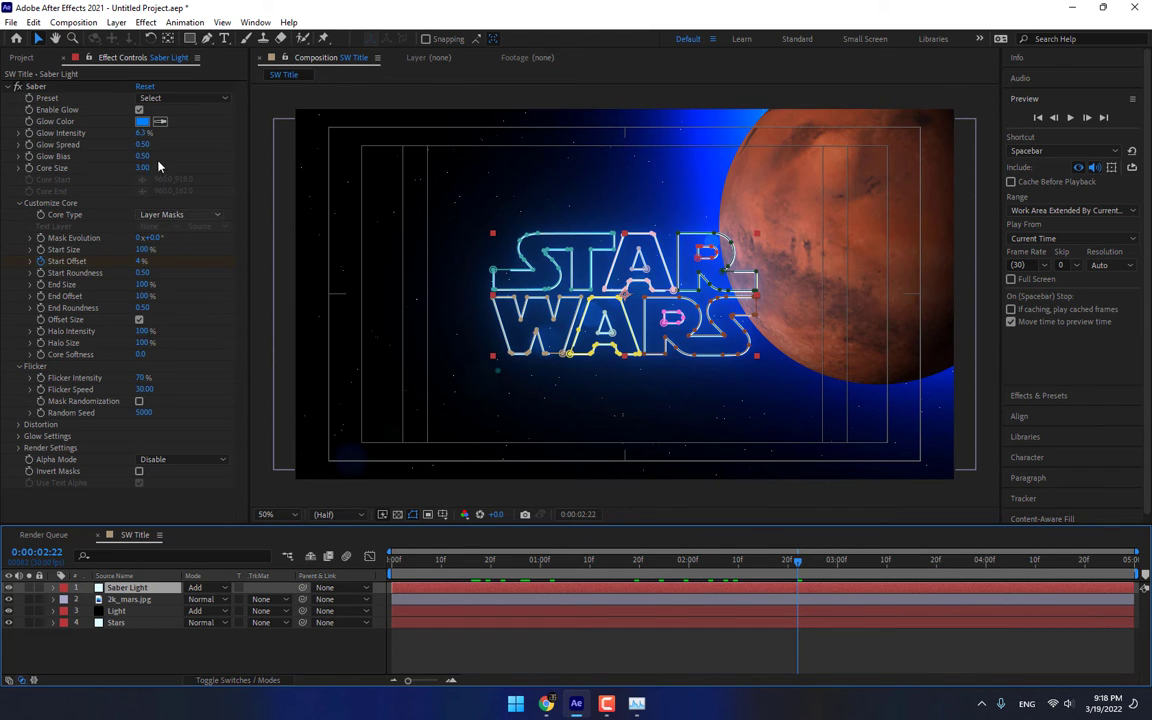
left_click(143, 122)
type("FFA800")
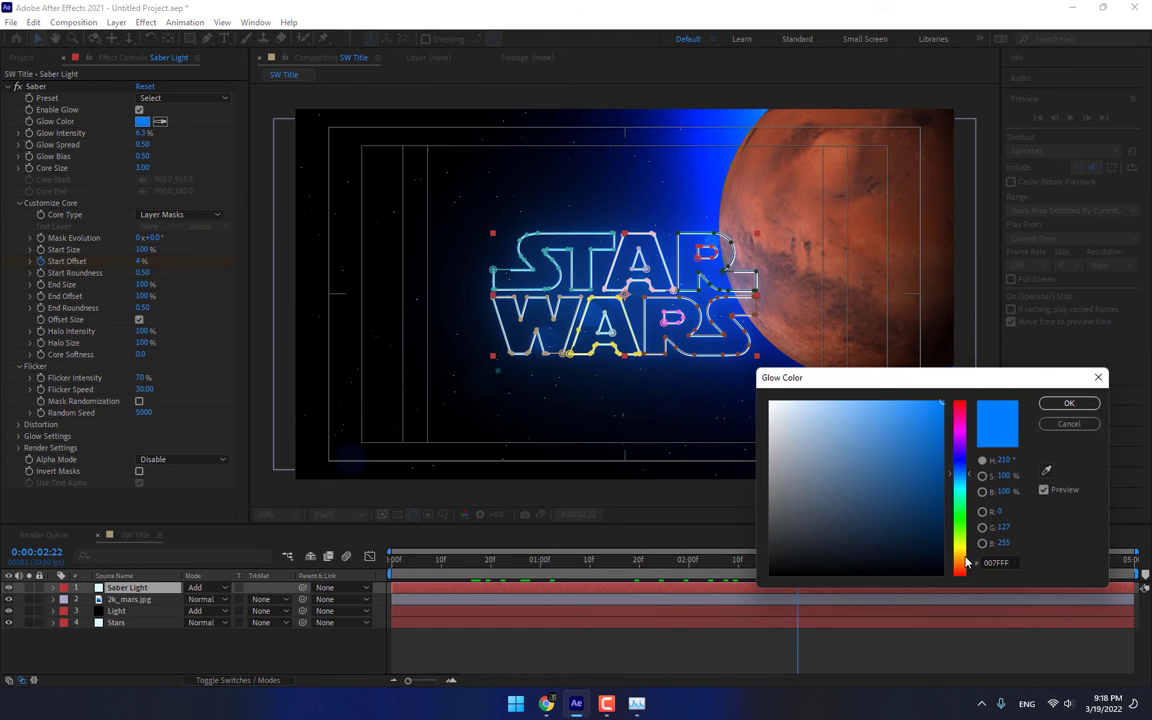
left_click(1066, 405)
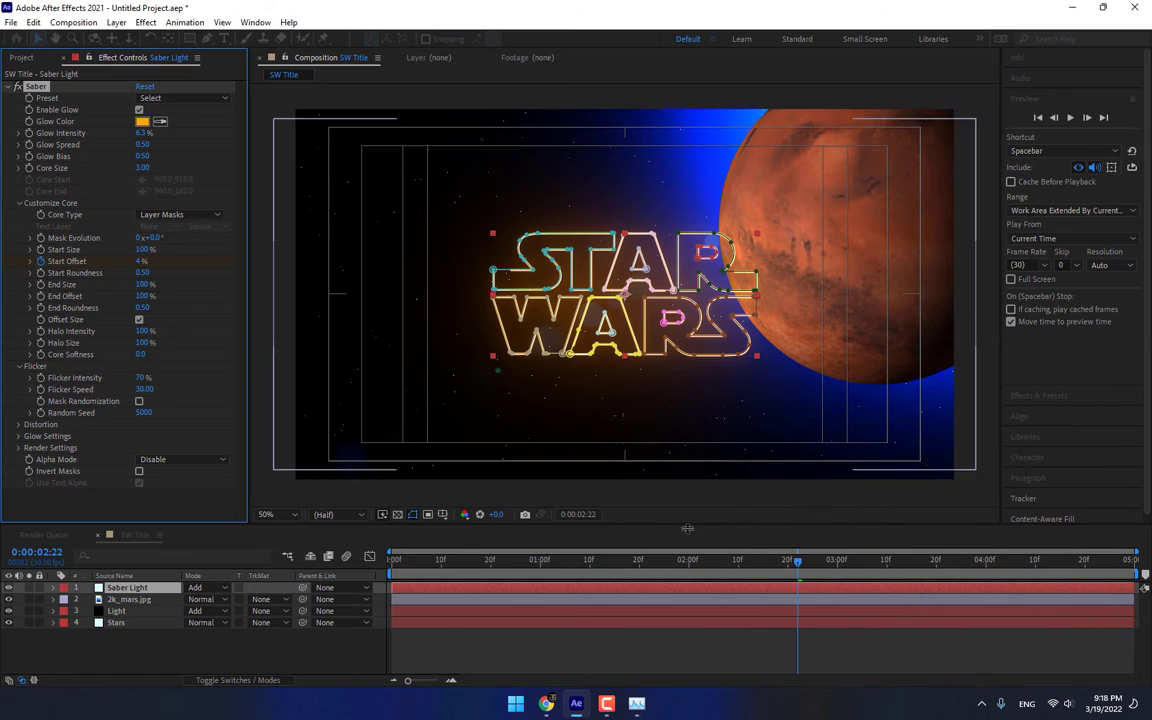
Create a black solid layer named Warm Light and apply uni.Knoll Light Factory EZ to it
left_click(256, 648)
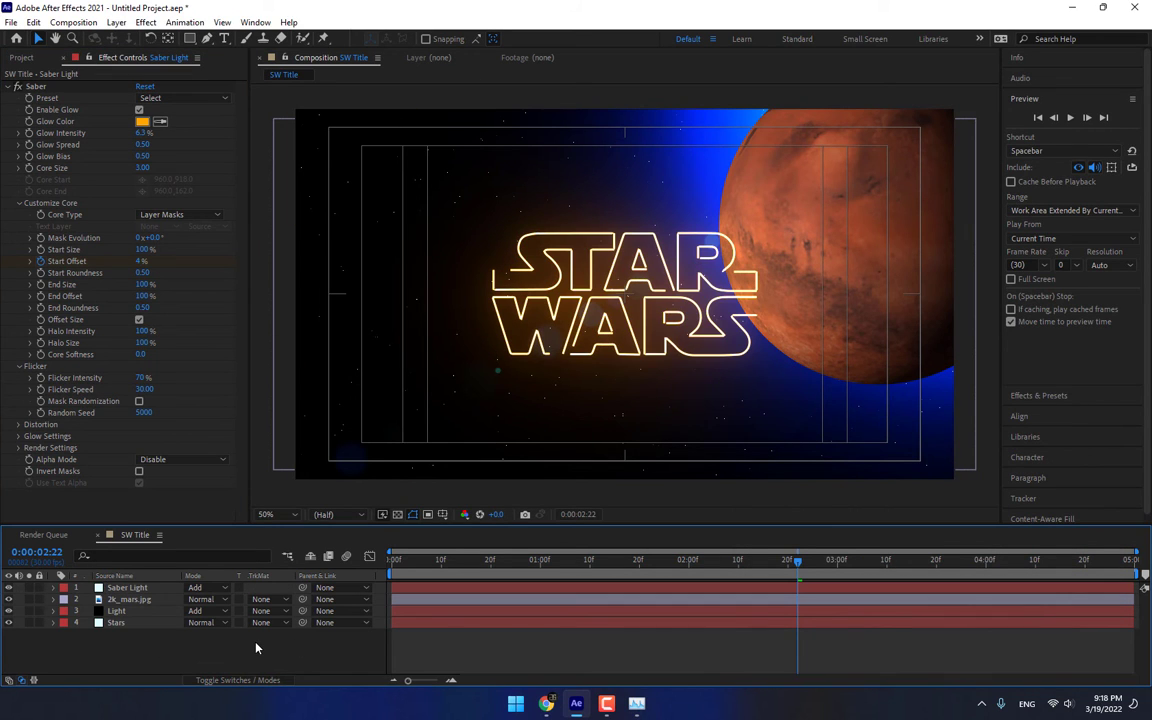
key("ctrl+y")
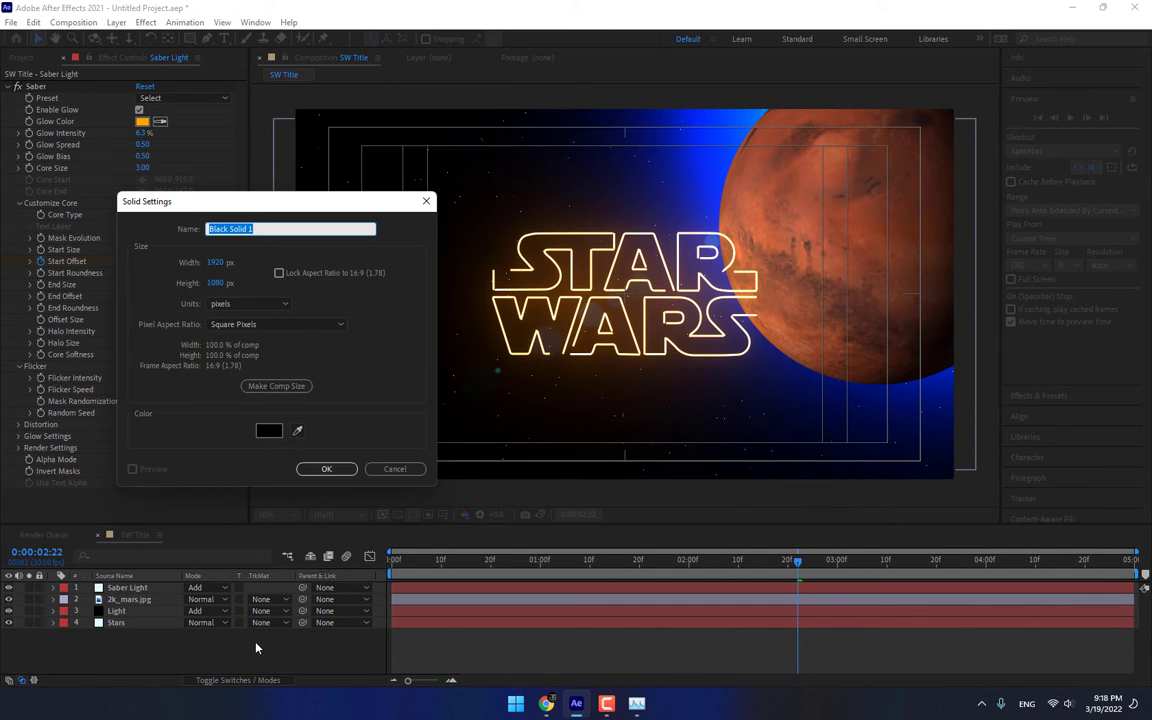
type("Warm Light")
key("Return")
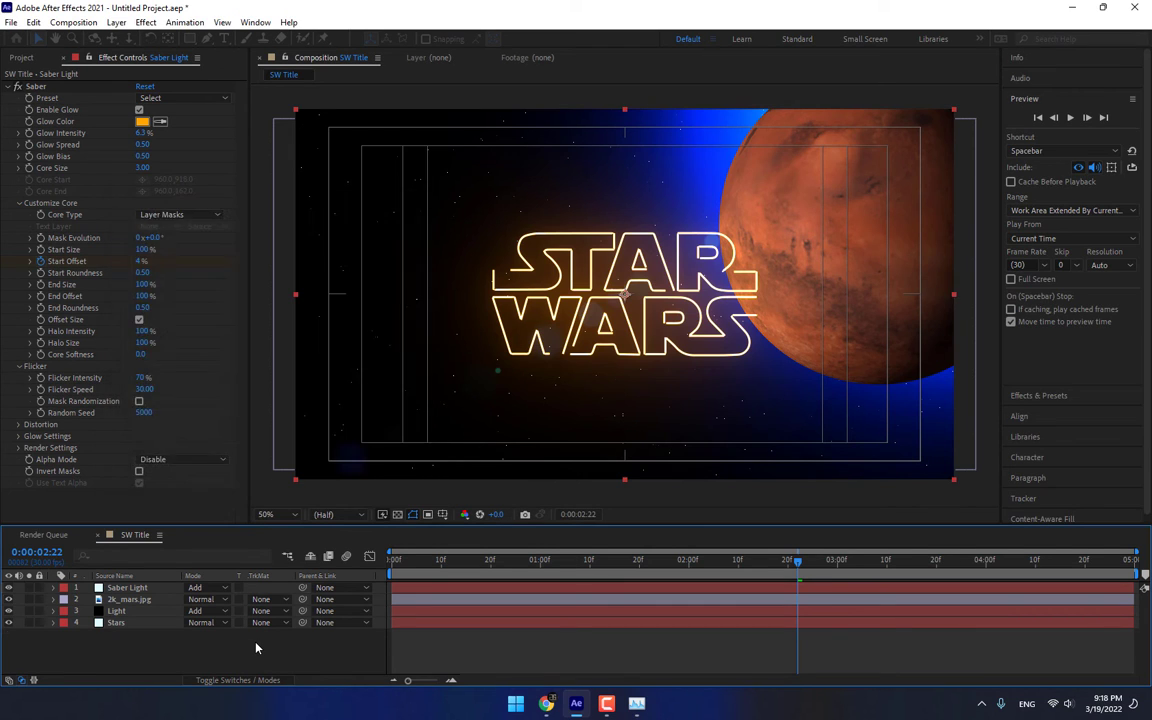
left_click(145, 22)
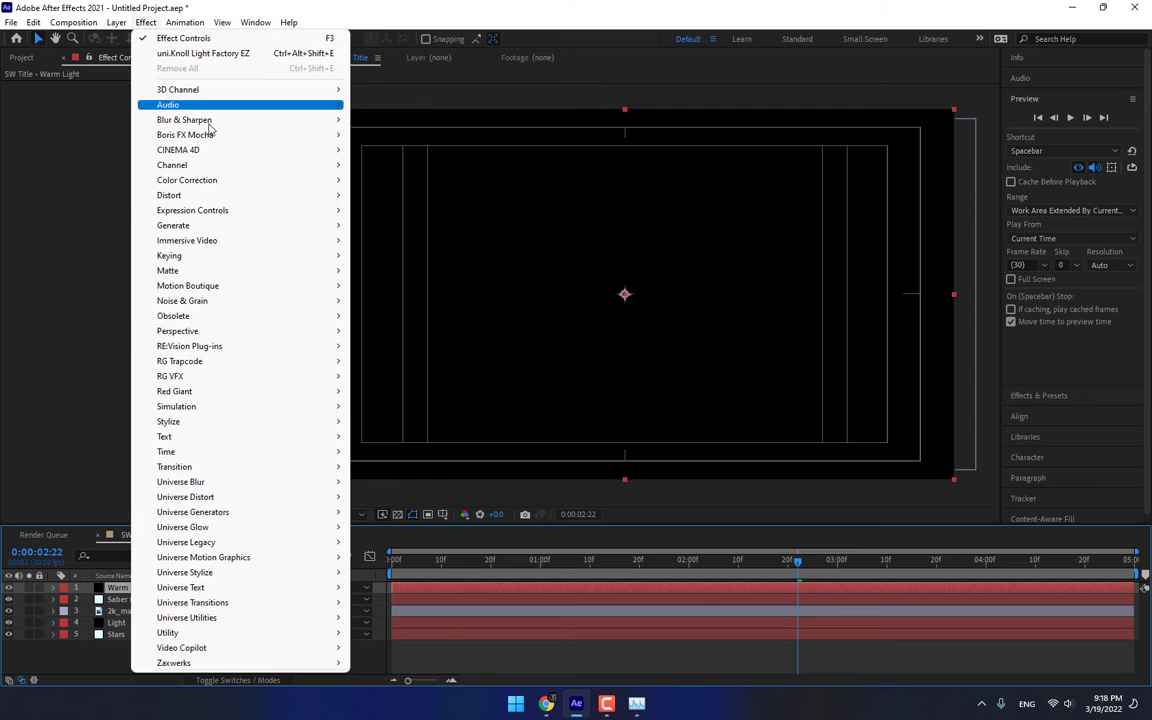
left_click(203, 53)
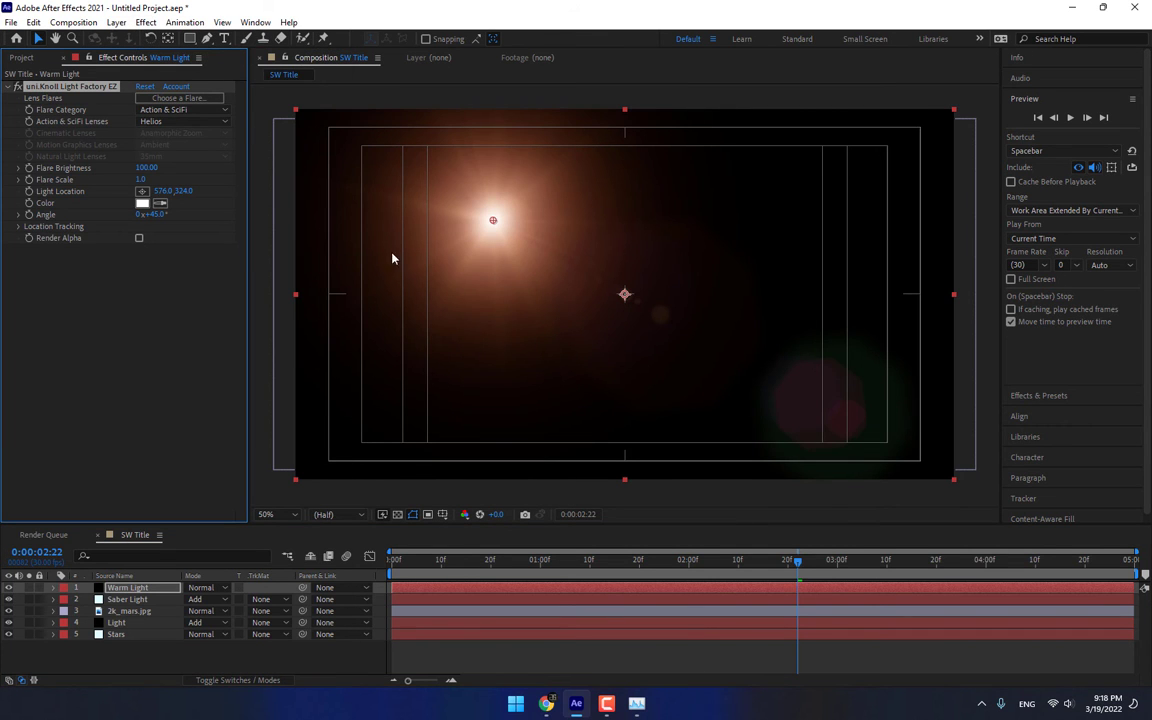
Look through the lens flare presets and apply the Flash Gordon flare to the Warm Light layer
left_click(179, 98)
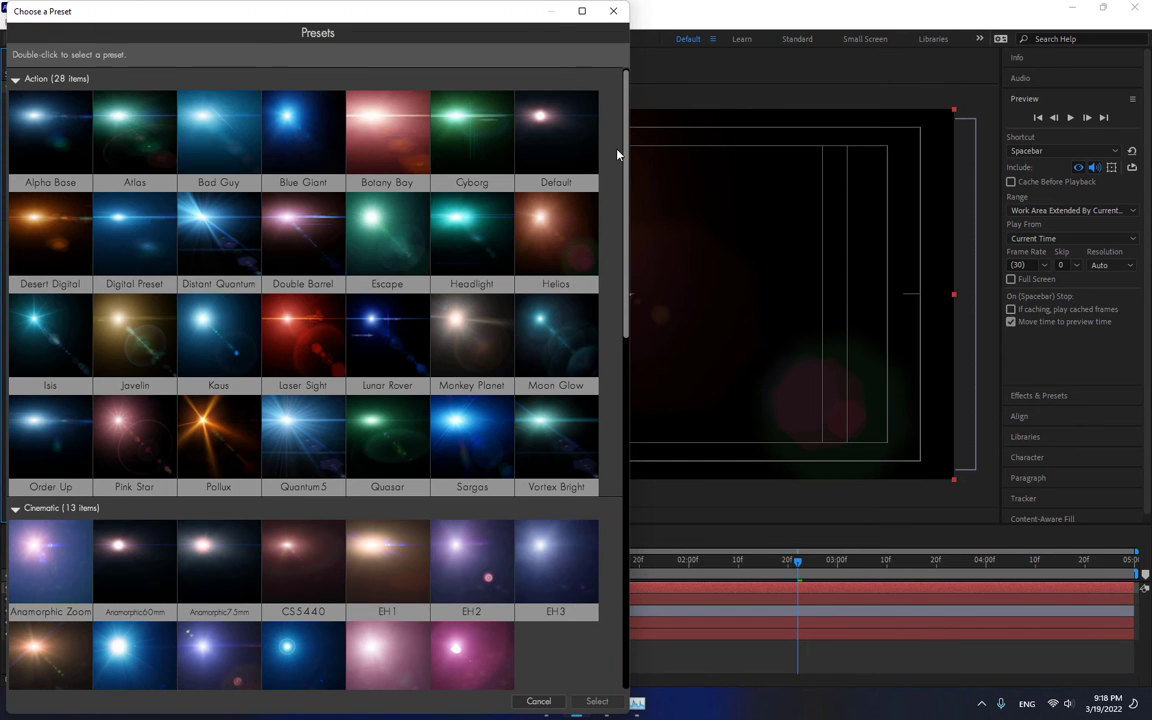
scroll(630, 265, "down", 5)
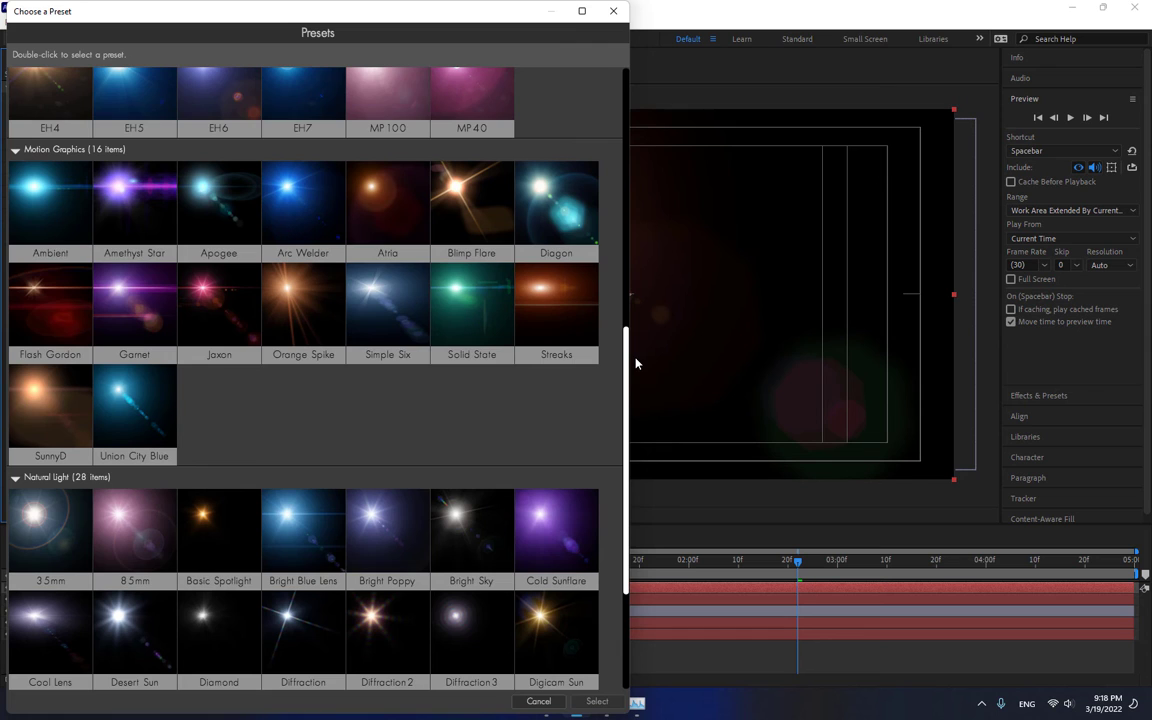
left_click_drag(636, 364, 632, 390)
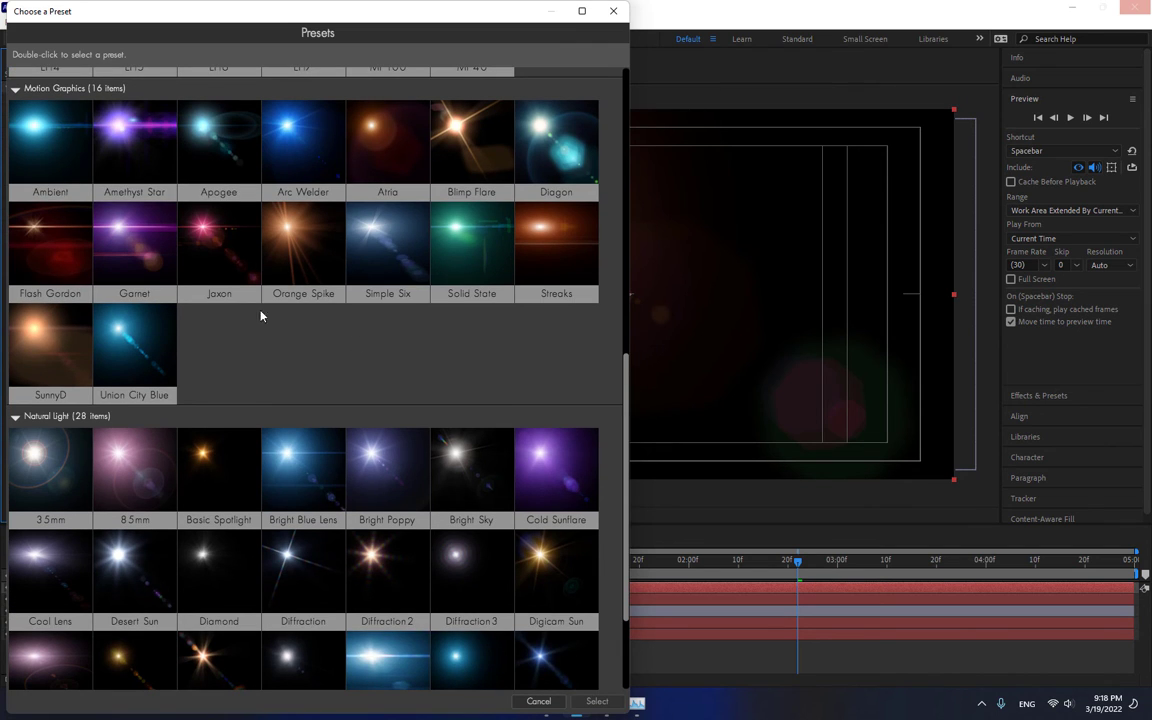
scroll(466, 387, "down", 3)
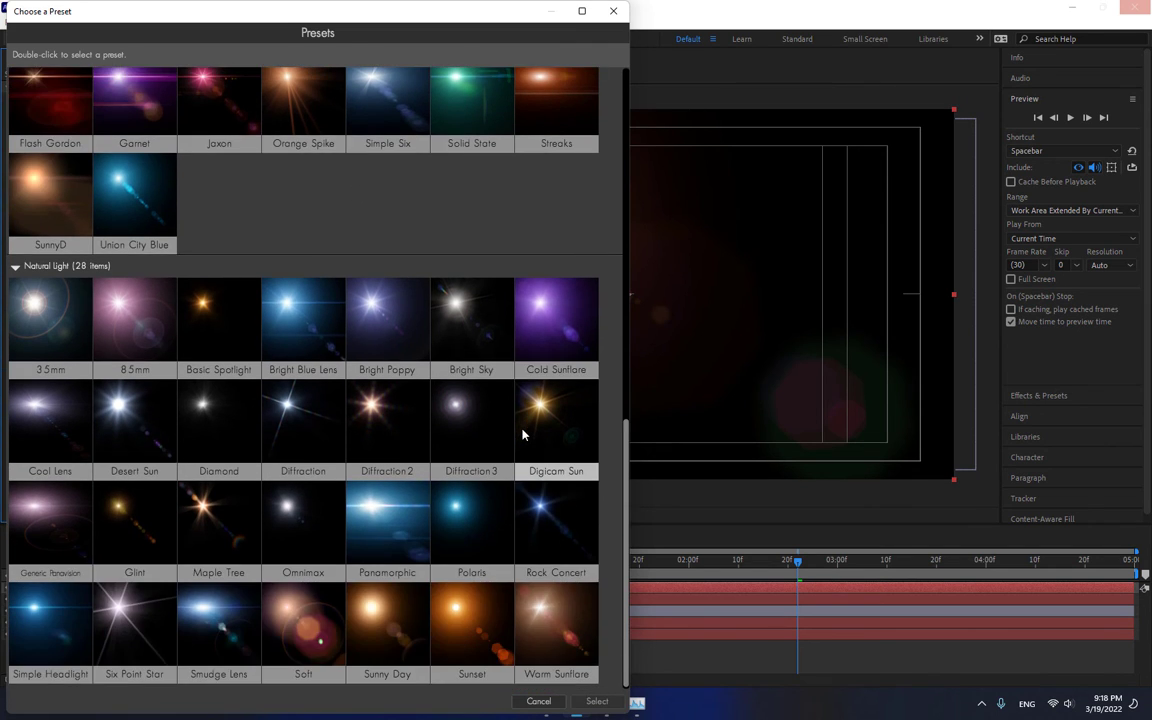
left_click_drag(625, 505, 647, 197)
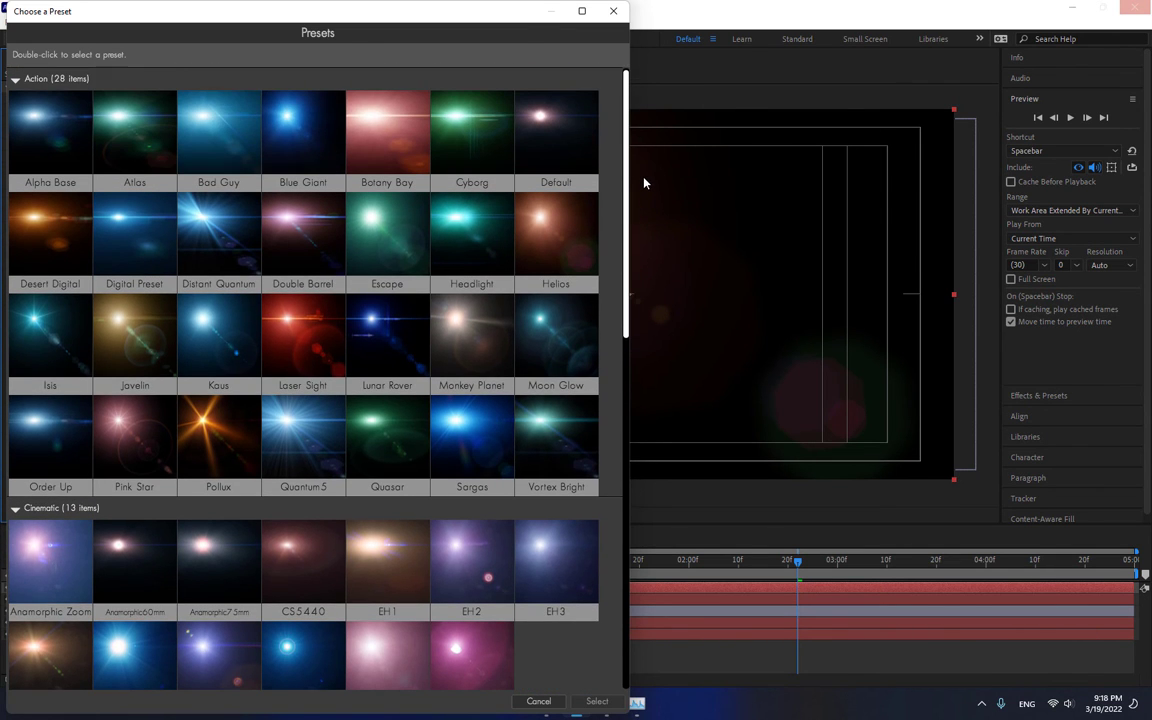
left_click(300, 318)
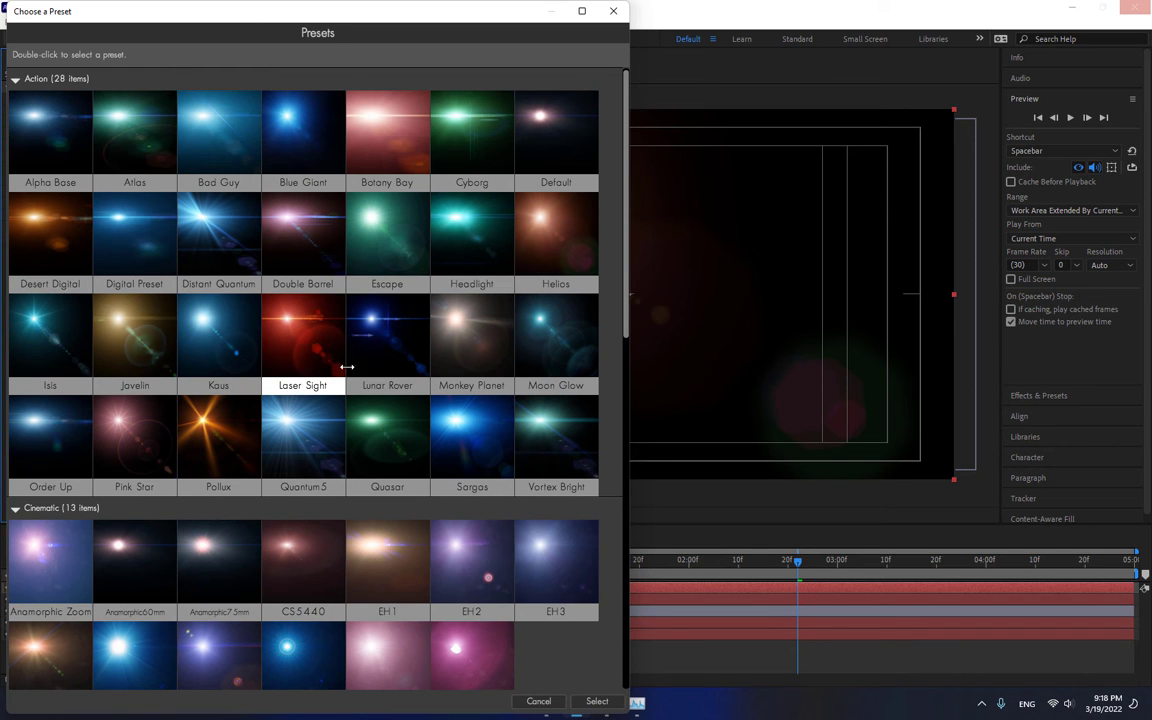
scroll(347, 367, "down", 6)
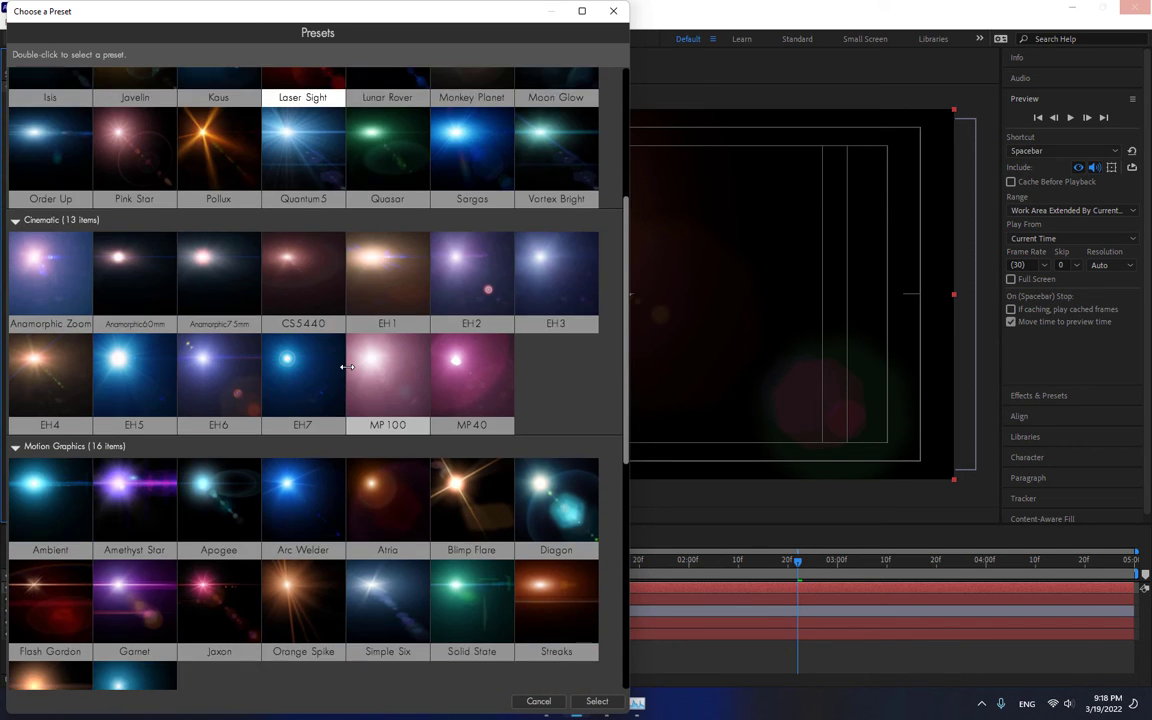
scroll(347, 367, "down", 2)
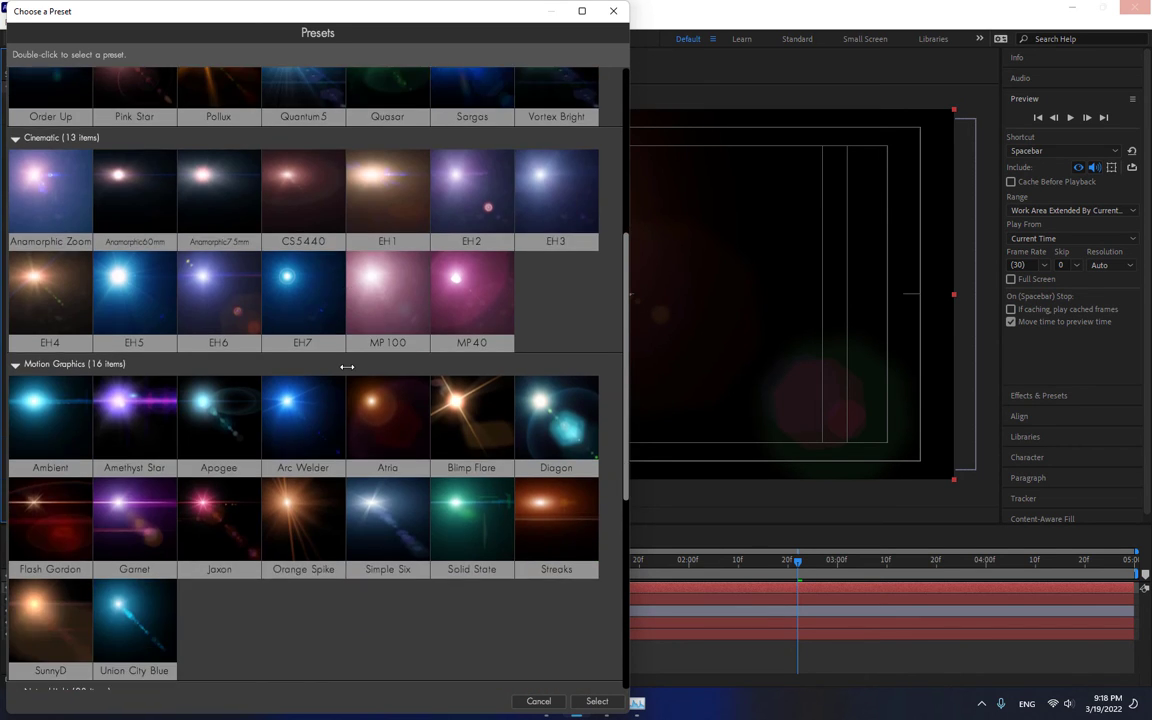
left_click(44, 503)
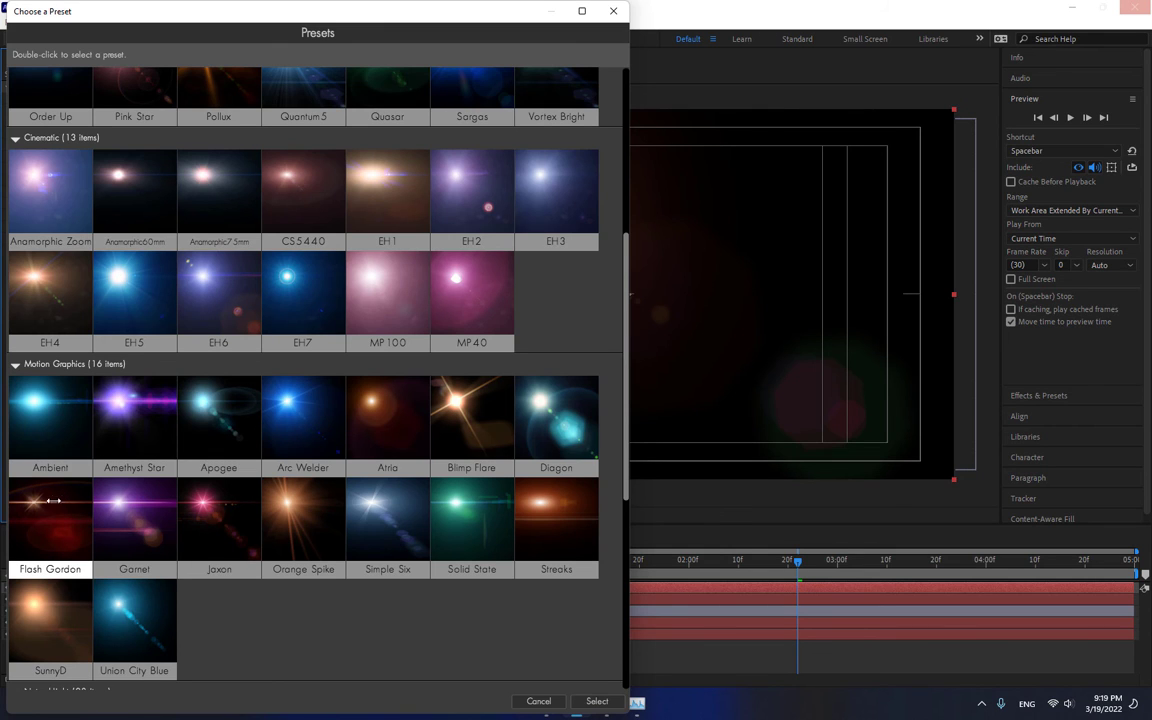
scroll(174, 511, "up", 3)
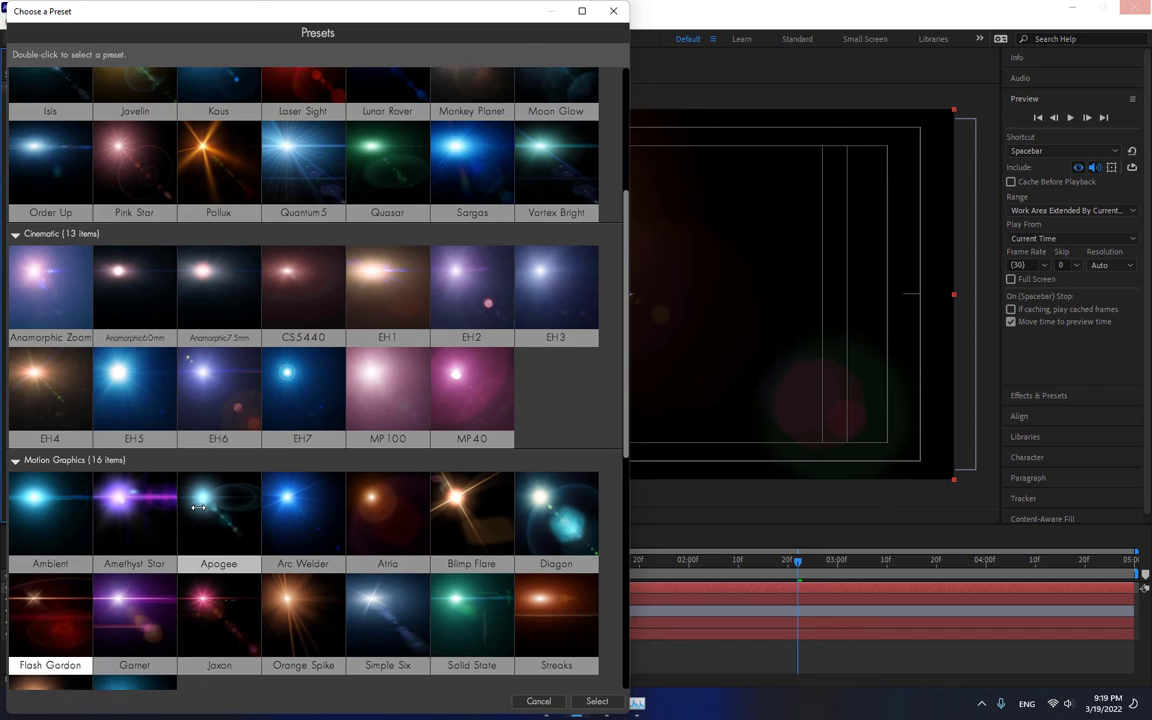
scroll(198, 507, "up", 5)
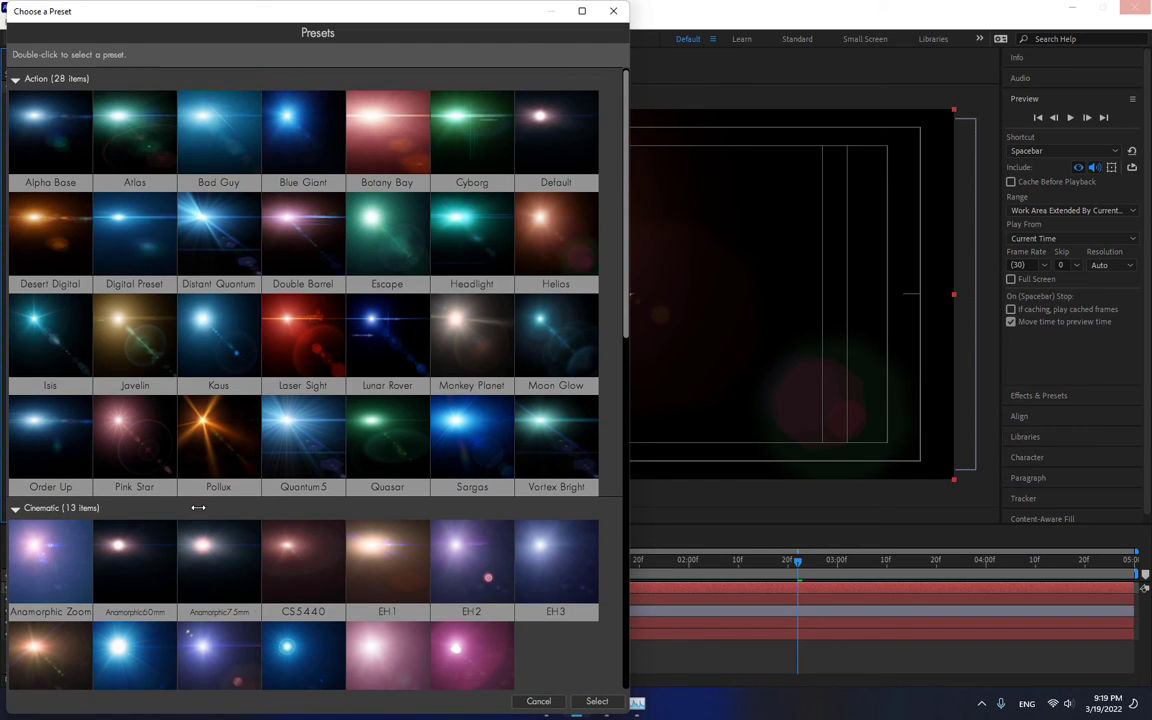
scroll(198, 507, "down", 7)
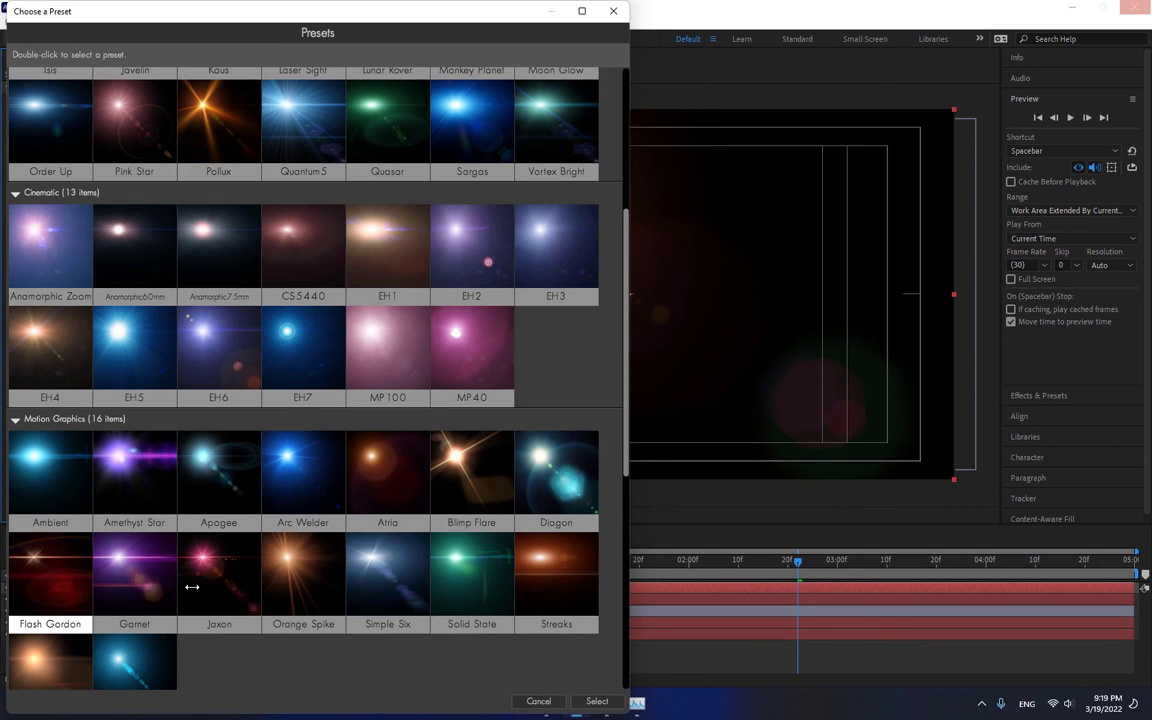
double_click(44, 560)
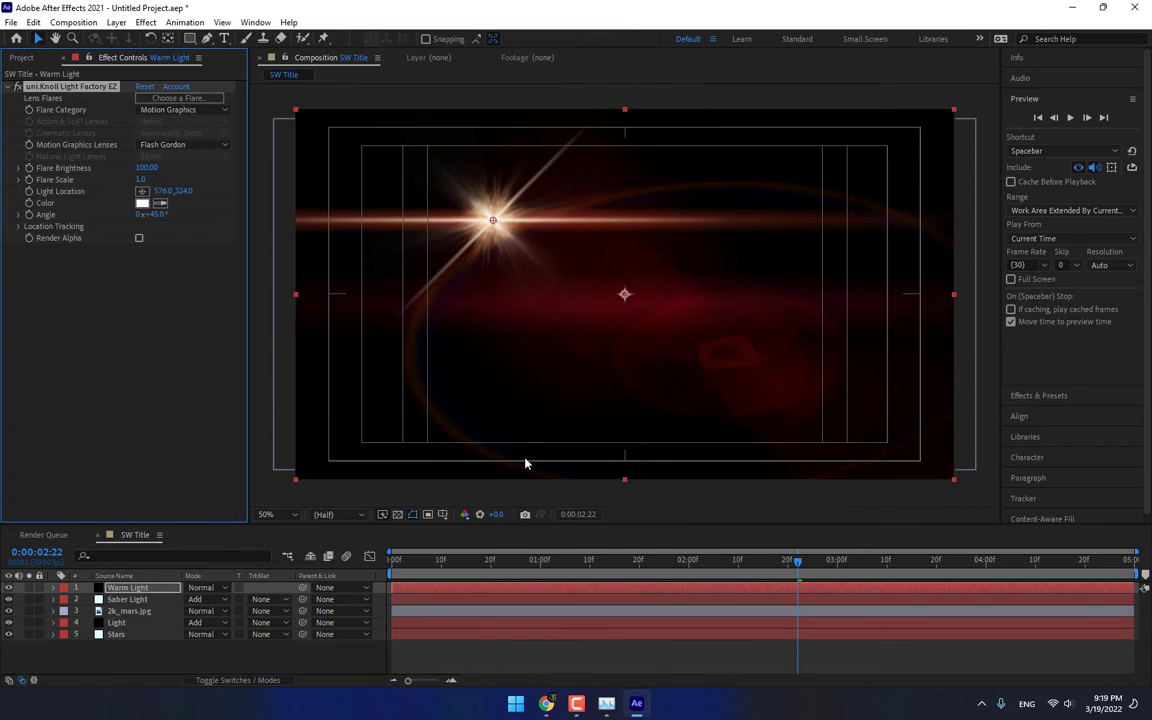
Set the Warm Light layer's blending mode to Add and place its flare on Mars's edge beside the title, at about 1434, 546
left_click_drag(492, 222, 828, 316)
left_click(215, 588)
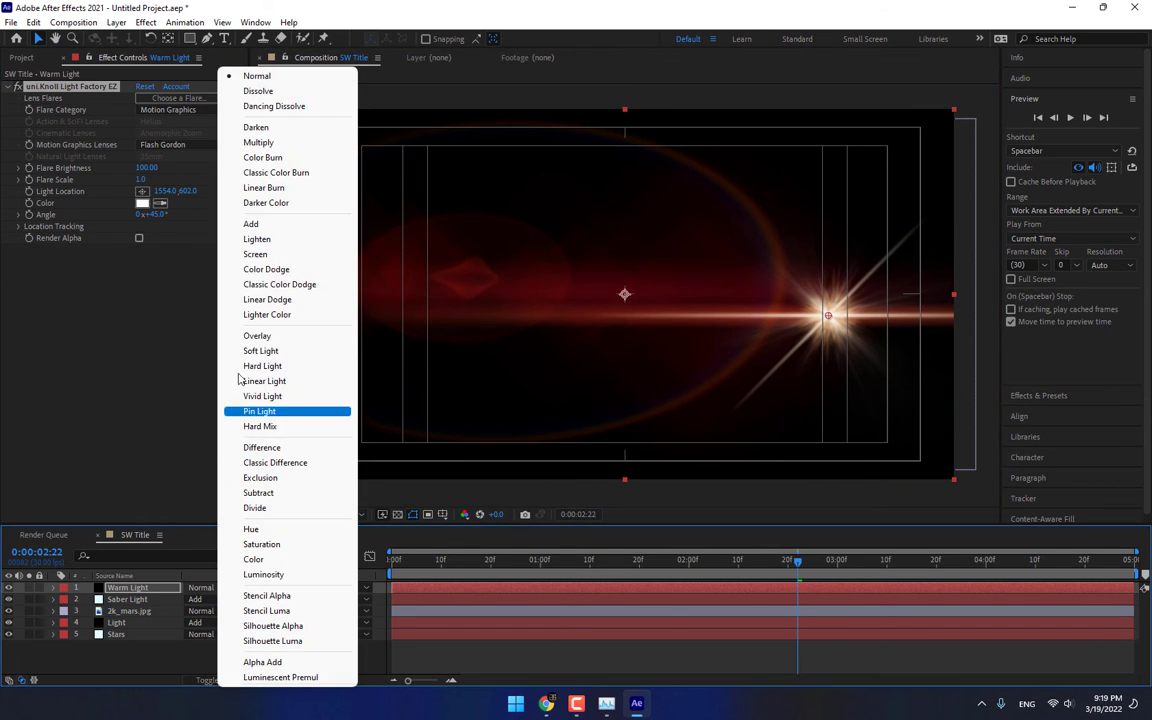
left_click(240, 218)
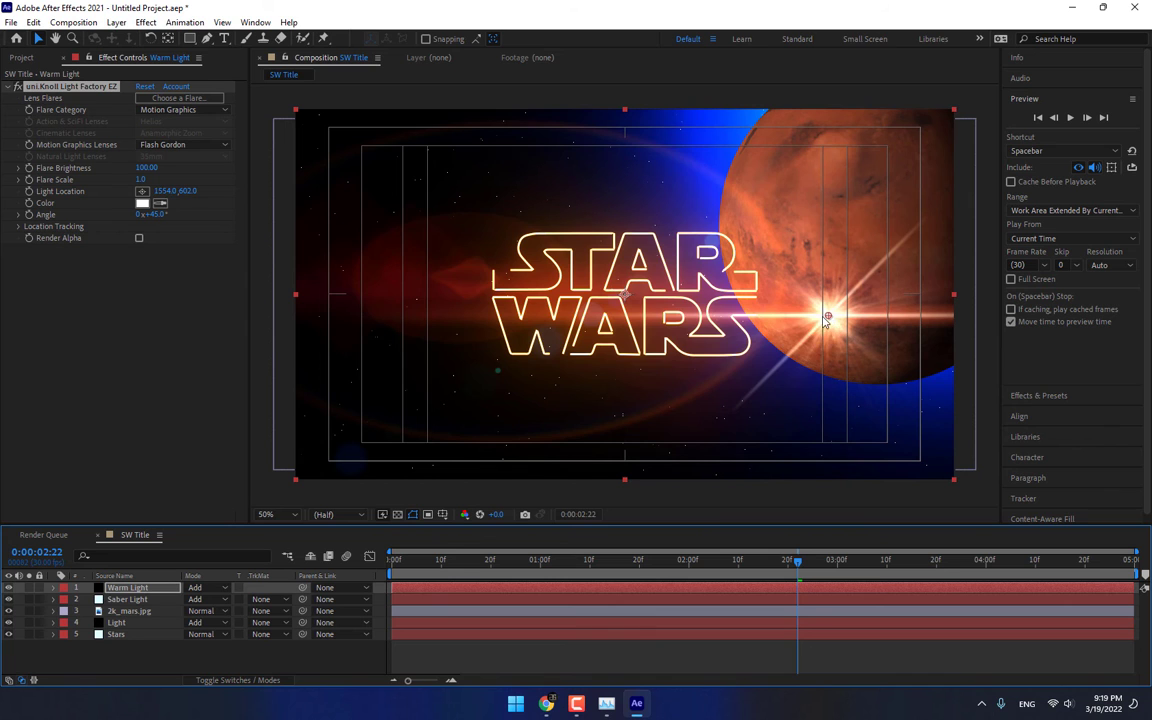
left_click_drag(828, 316, 787, 300)
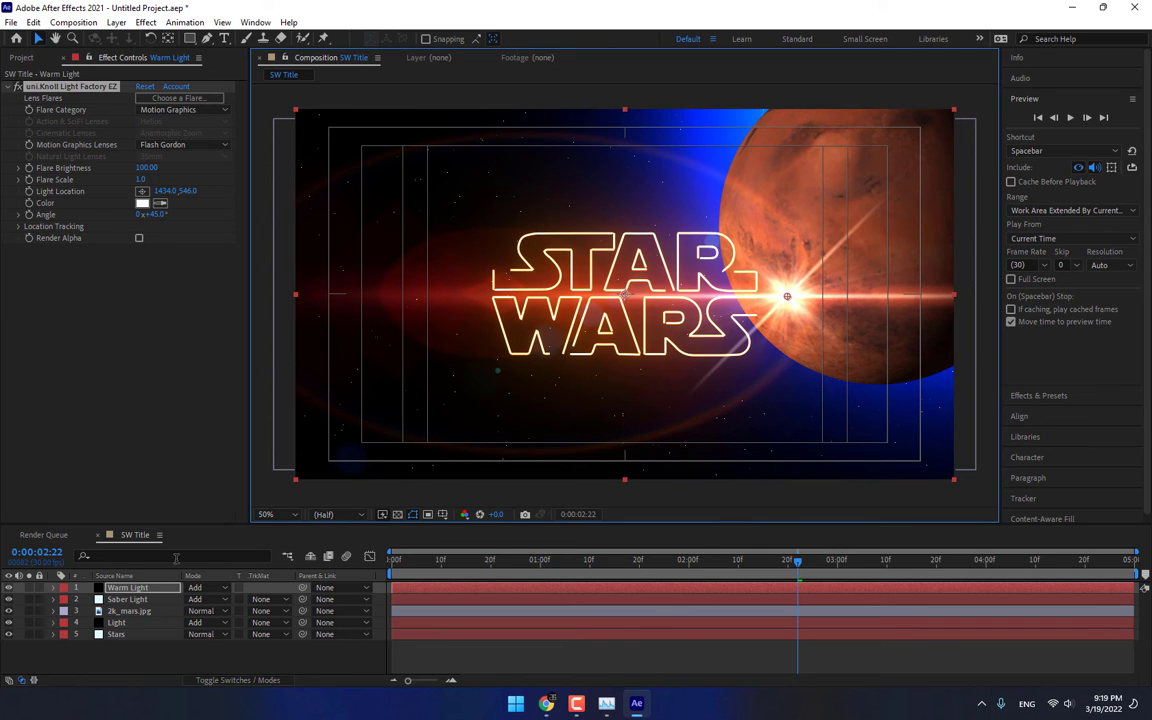
Enlarge the Mars sphere to a Radius of 575 and shift its Offset to about 1869, 249
left_click(128, 610)
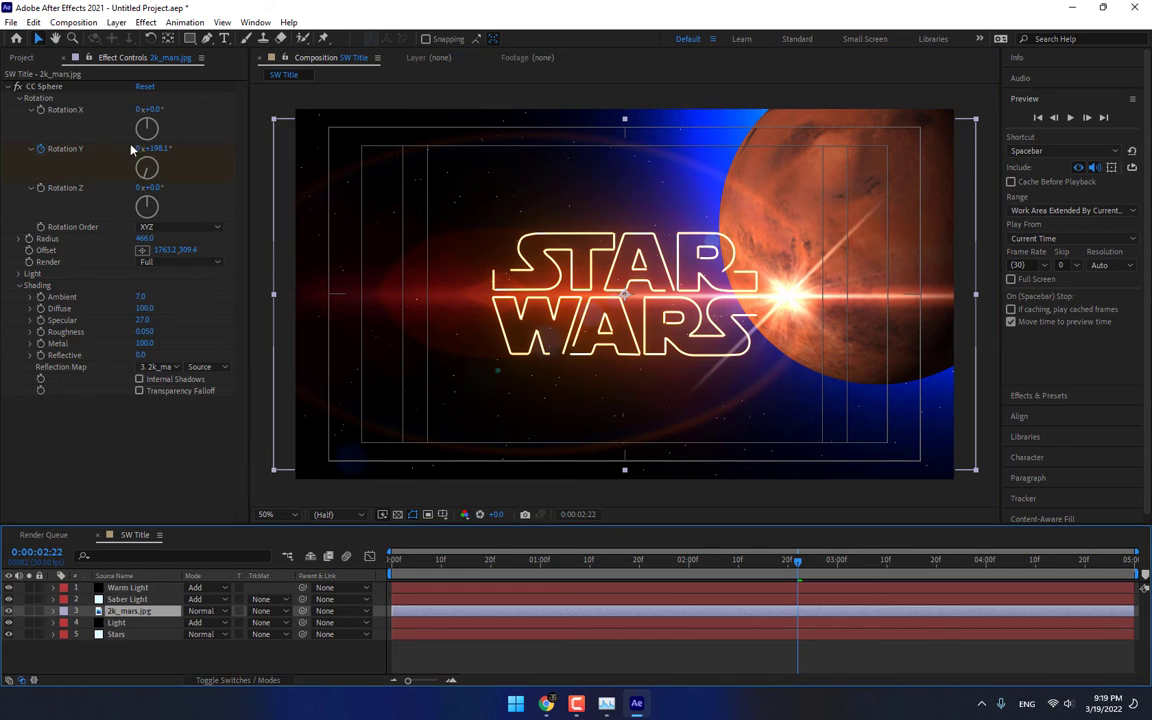
left_click_drag(144, 238, 226, 243)
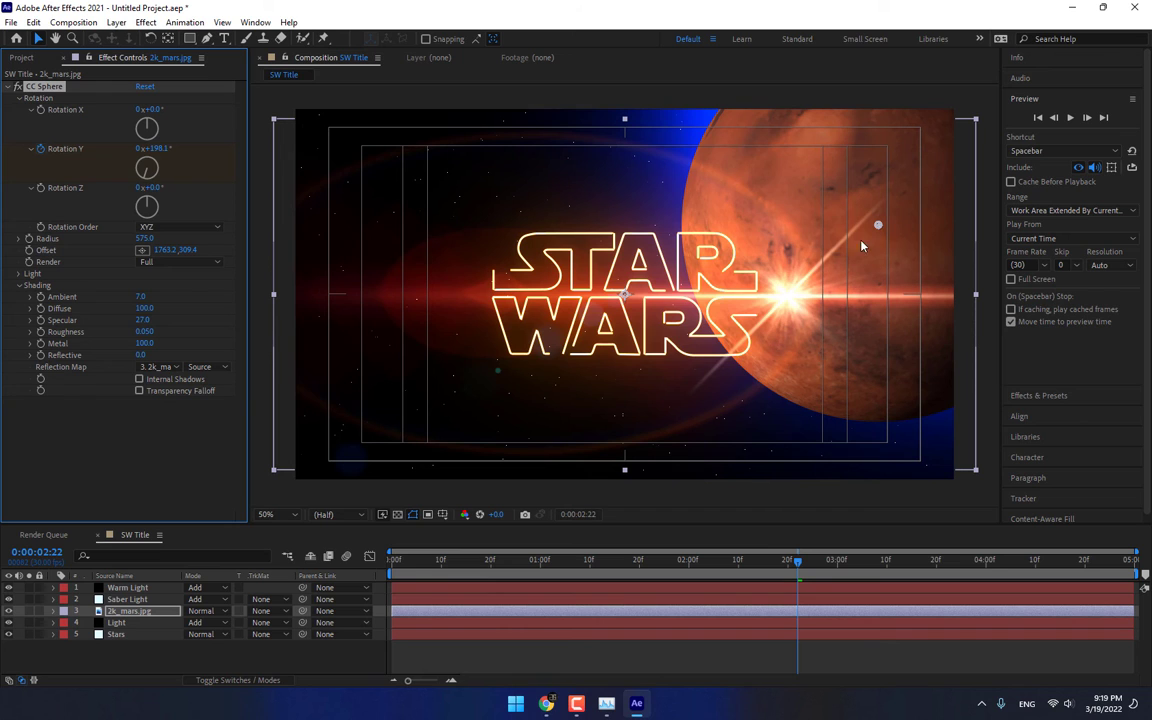
left_click_drag(883, 227, 916, 207)
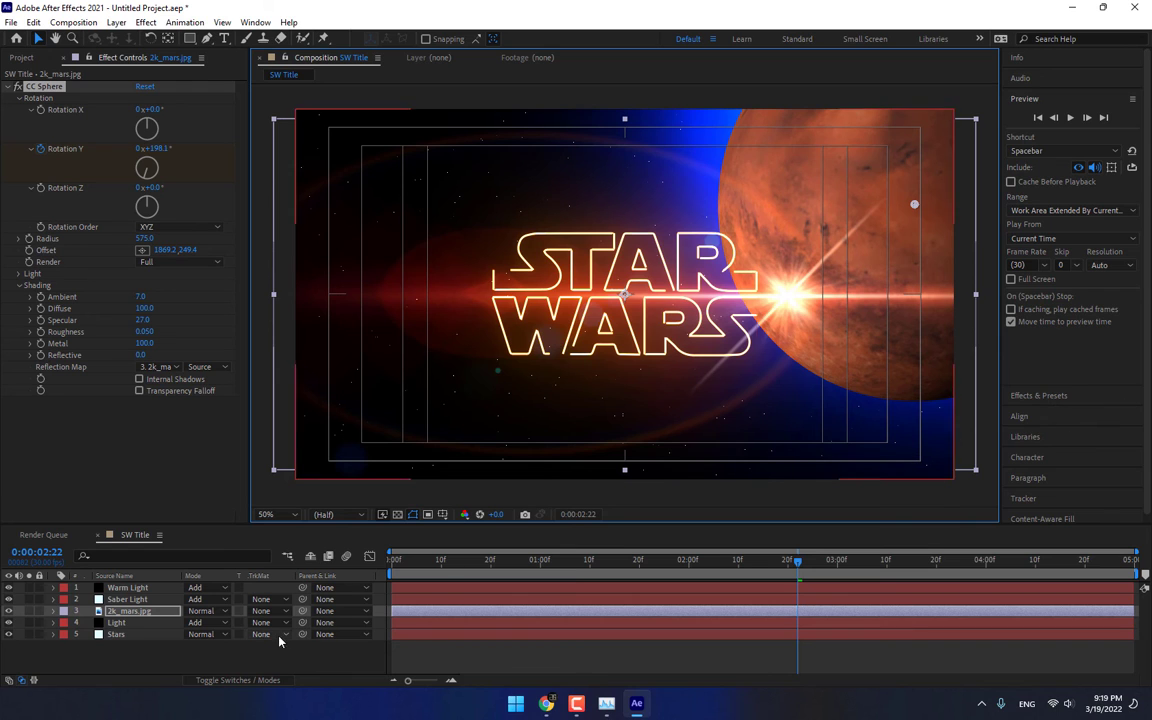
Create an adjustment layer and place it directly above the Mars layer, below Saber Light
right_click(317, 484)
mouse_move(372, 498)
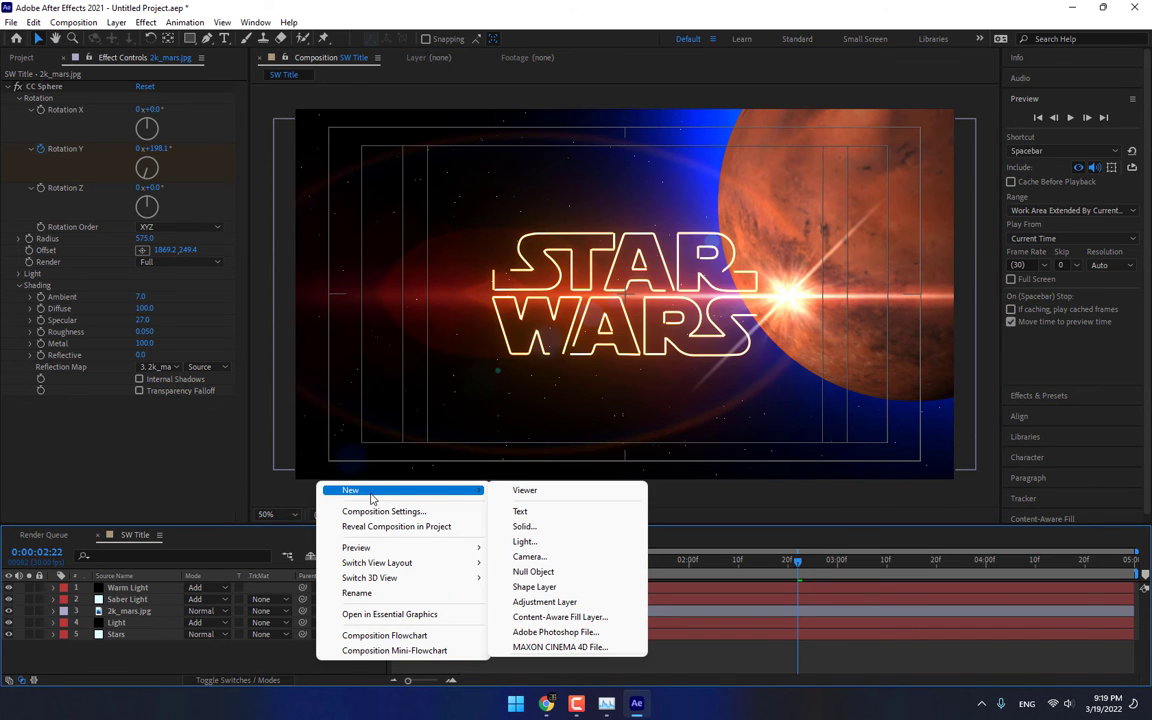
left_click(545, 601)
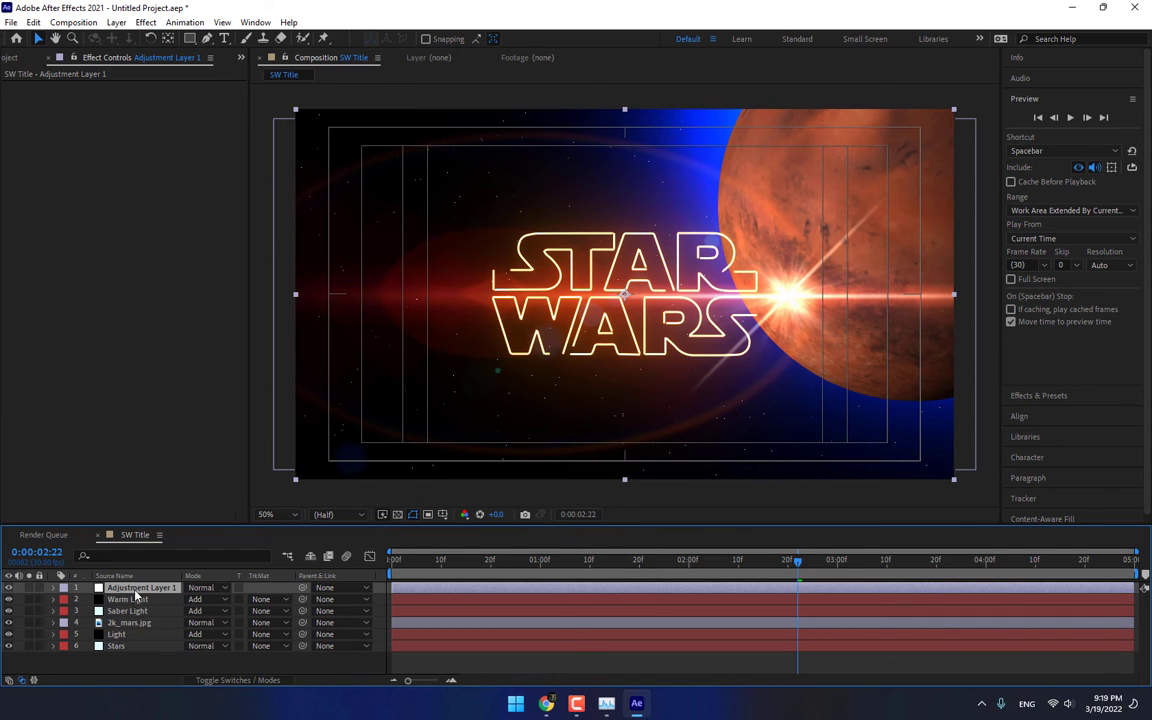
left_click_drag(140, 587, 136, 623)
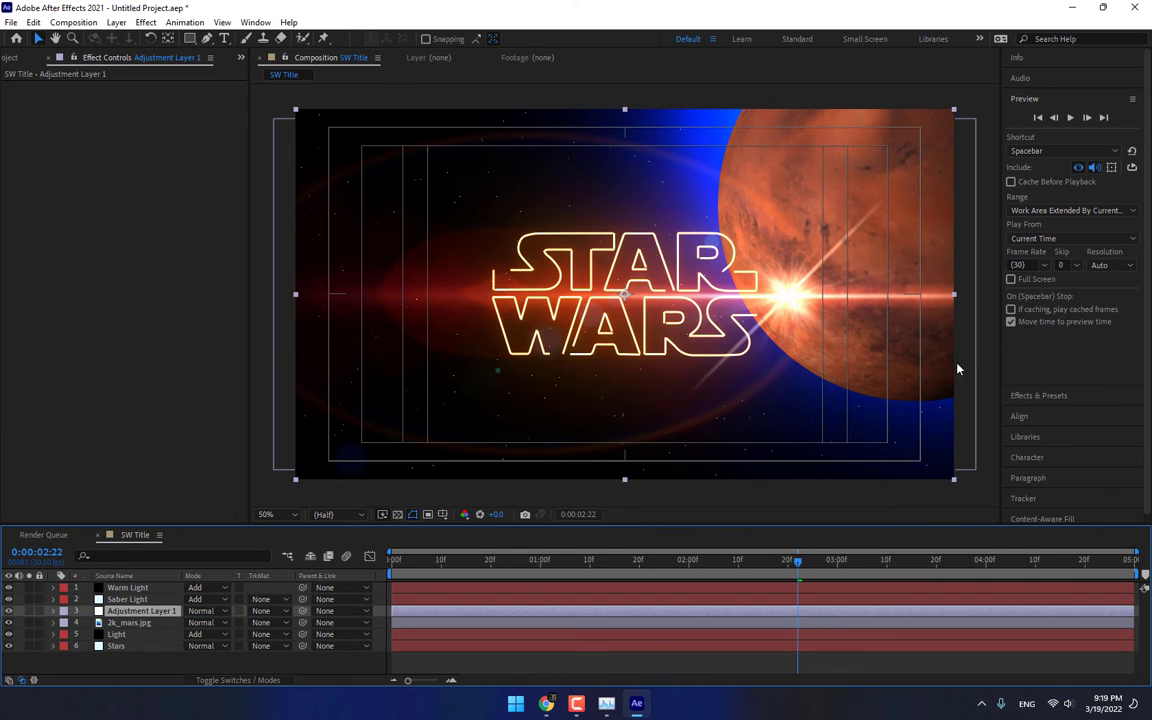
Apply Camera Lens Blur to the adjustment layer and set its Blur Radius to 25
left_click(1043, 399)
left_click(1025, 136)
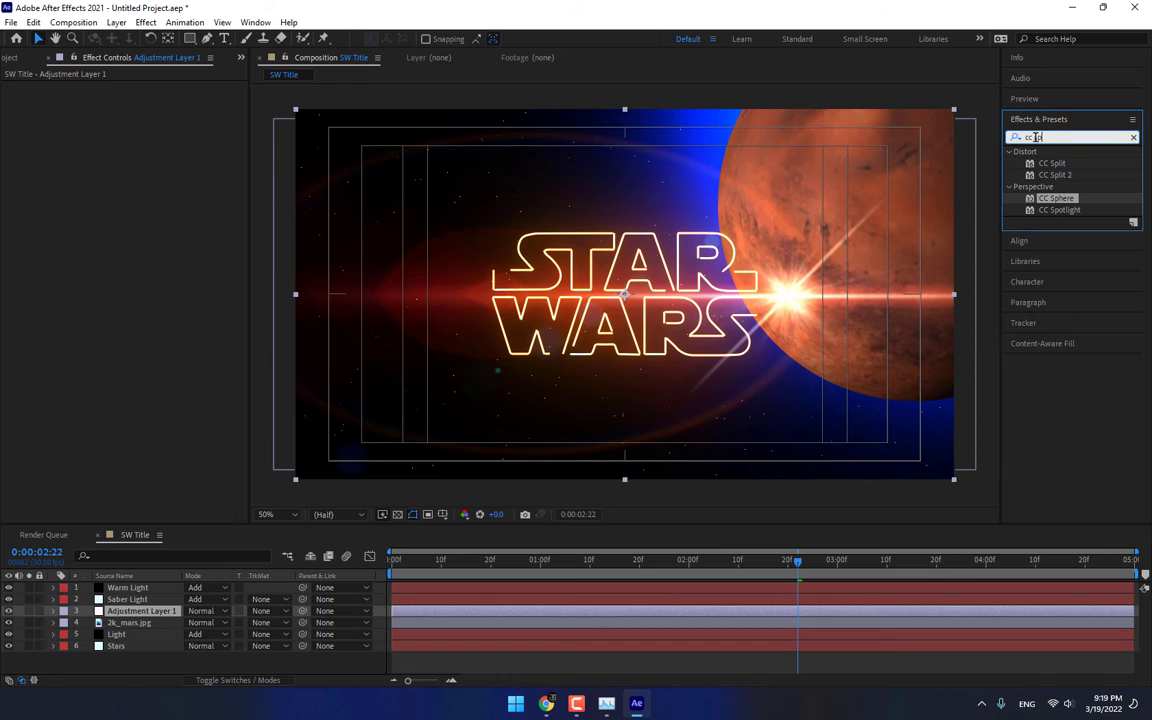
type("l")
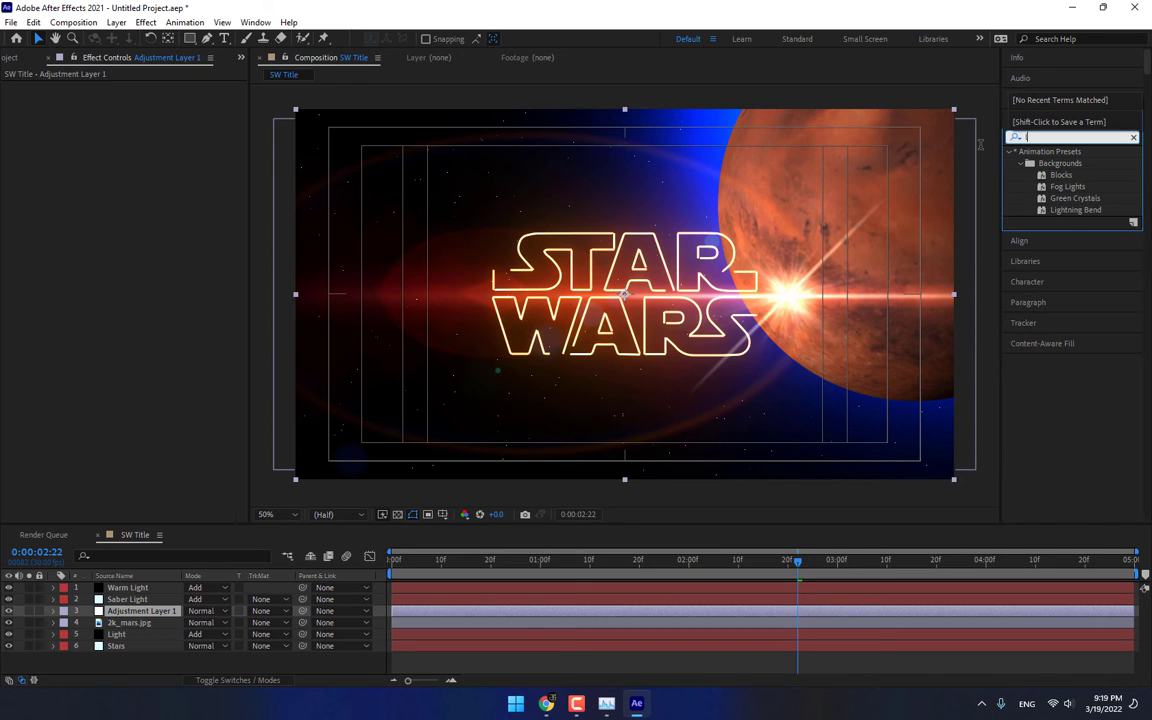
key("BackSpace")
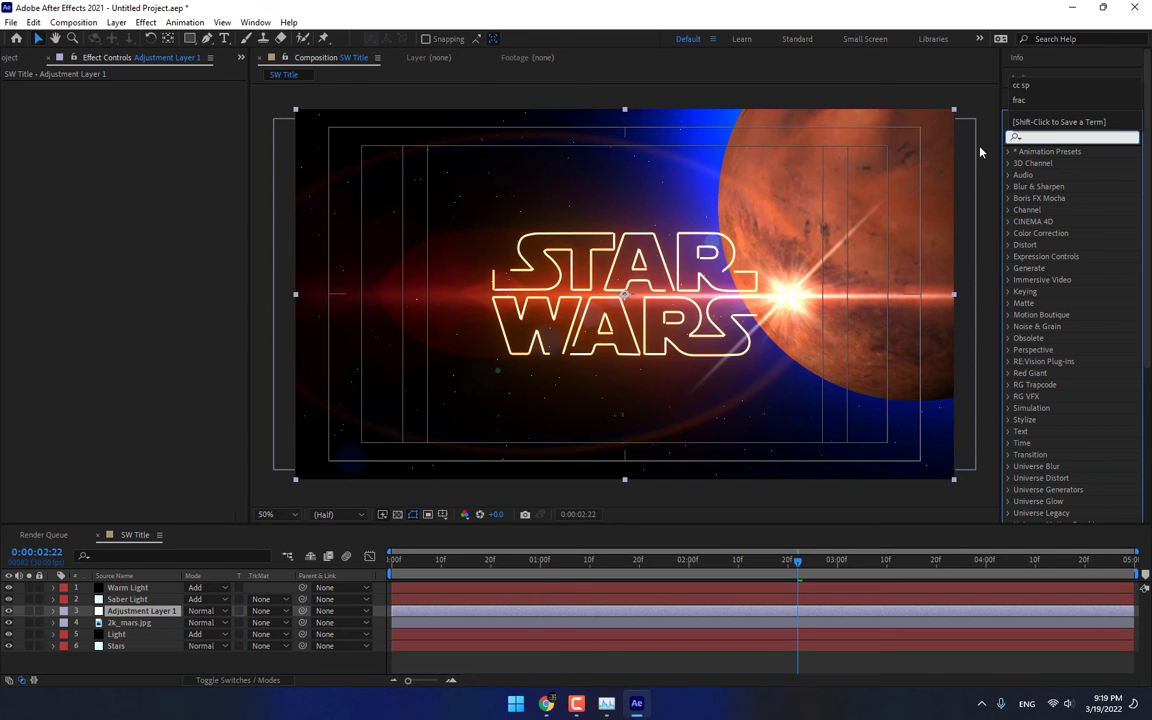
type("camera l")
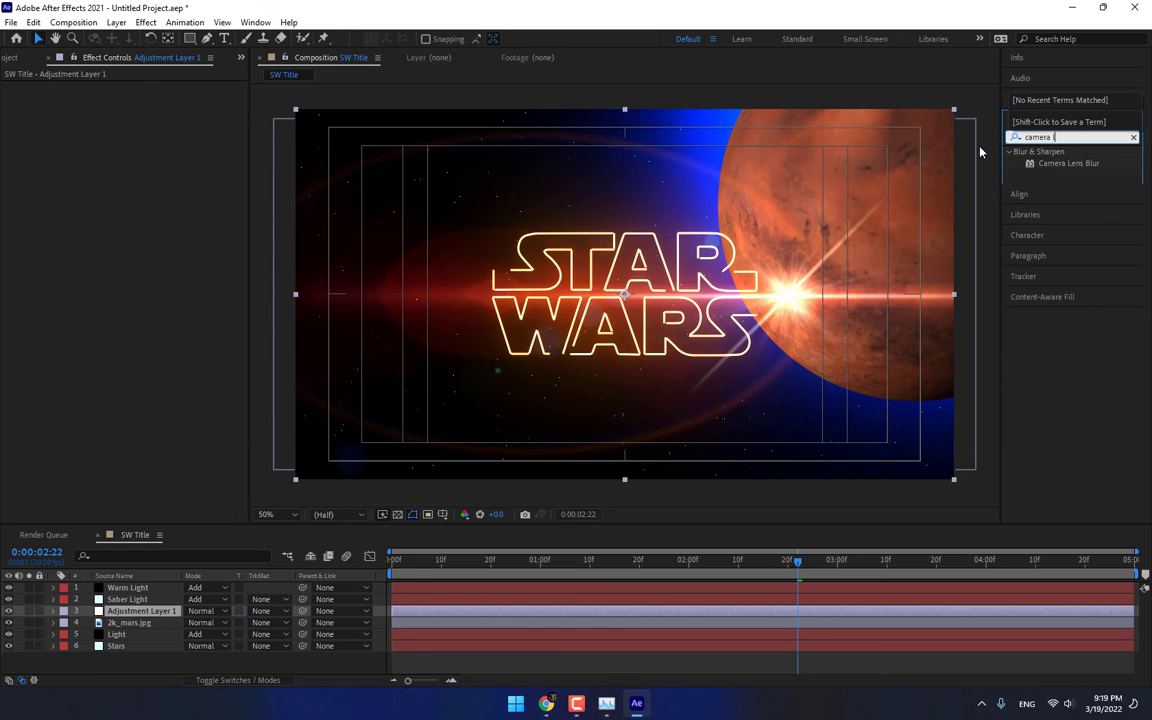
left_click(1062, 165)
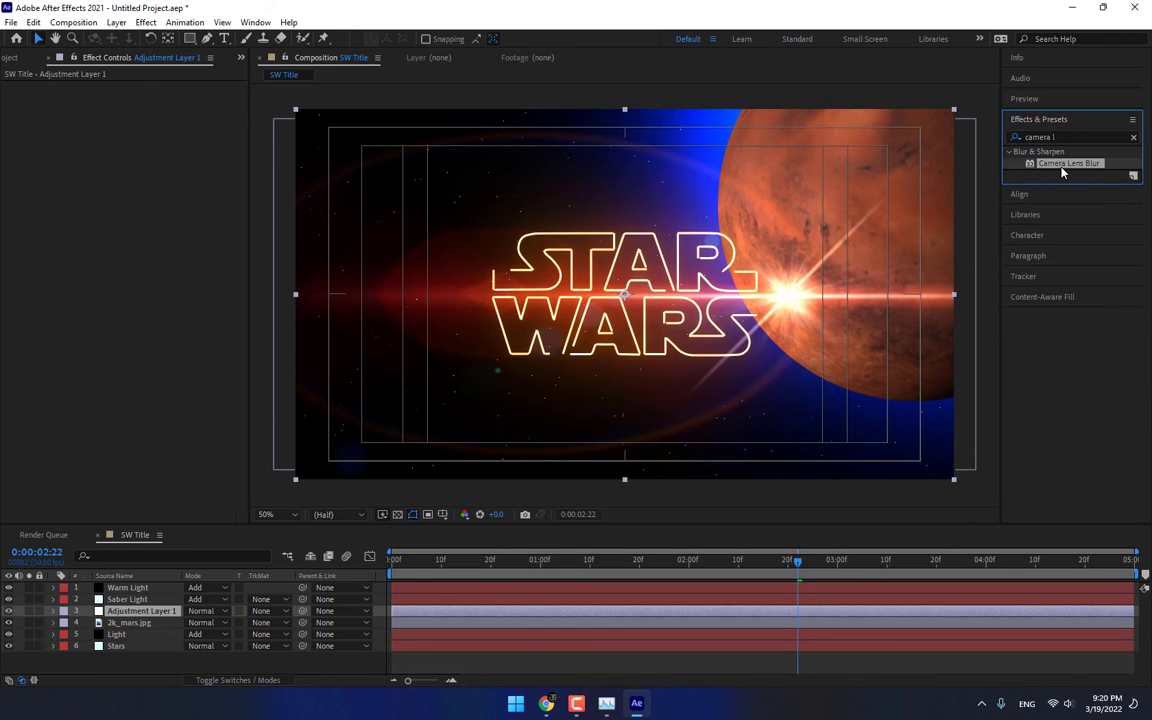
double_click(1062, 165)
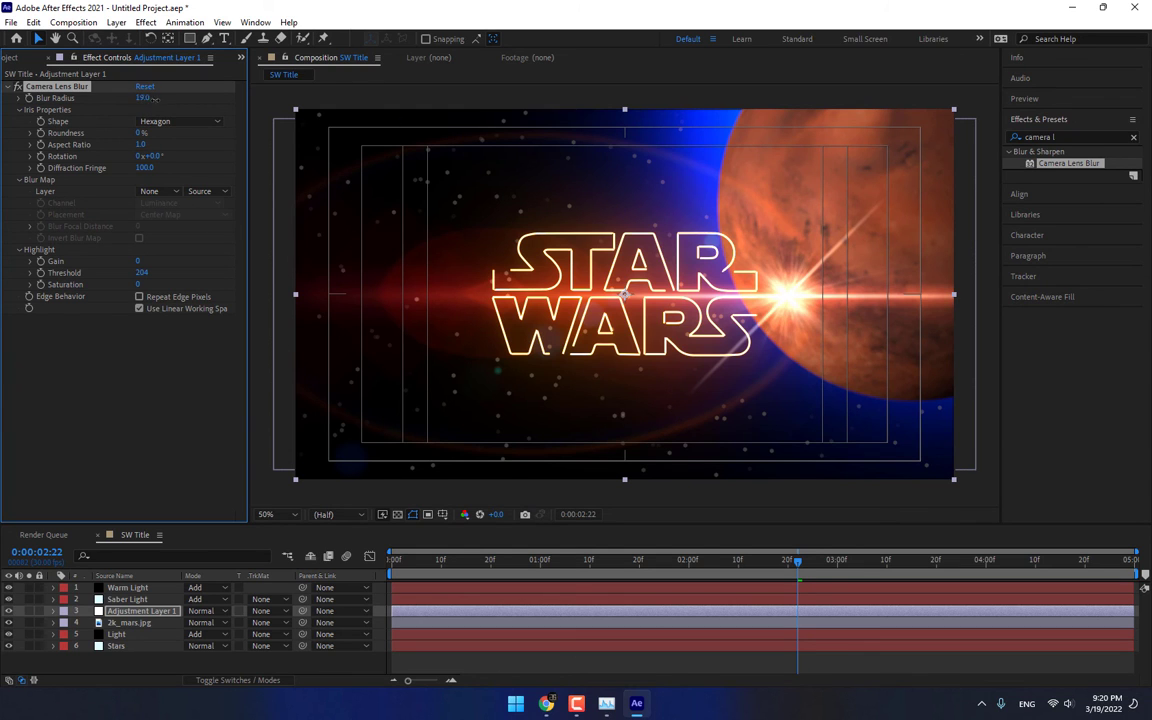
left_click_drag(153, 99, 160, 100)
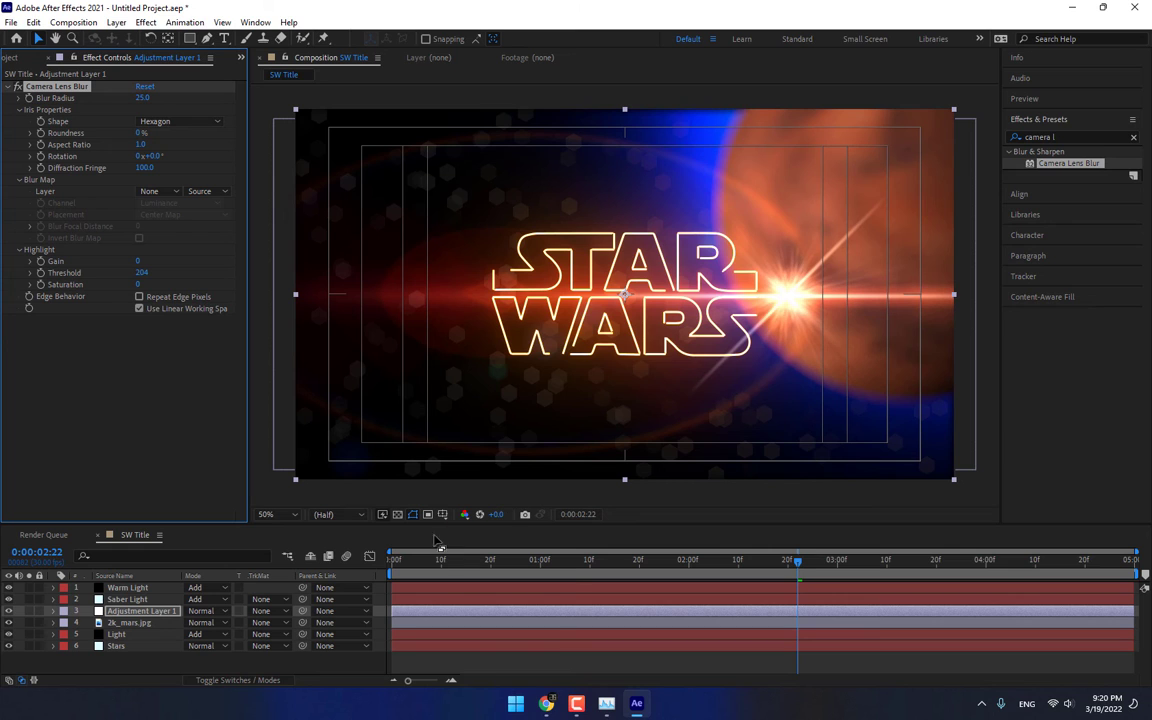
At 0:00:00:00, move the Warm Light flare outside the frame to about 2288, 540, enable keyframes for its flare properties, and set Flare Brightness to 38
key("Home")
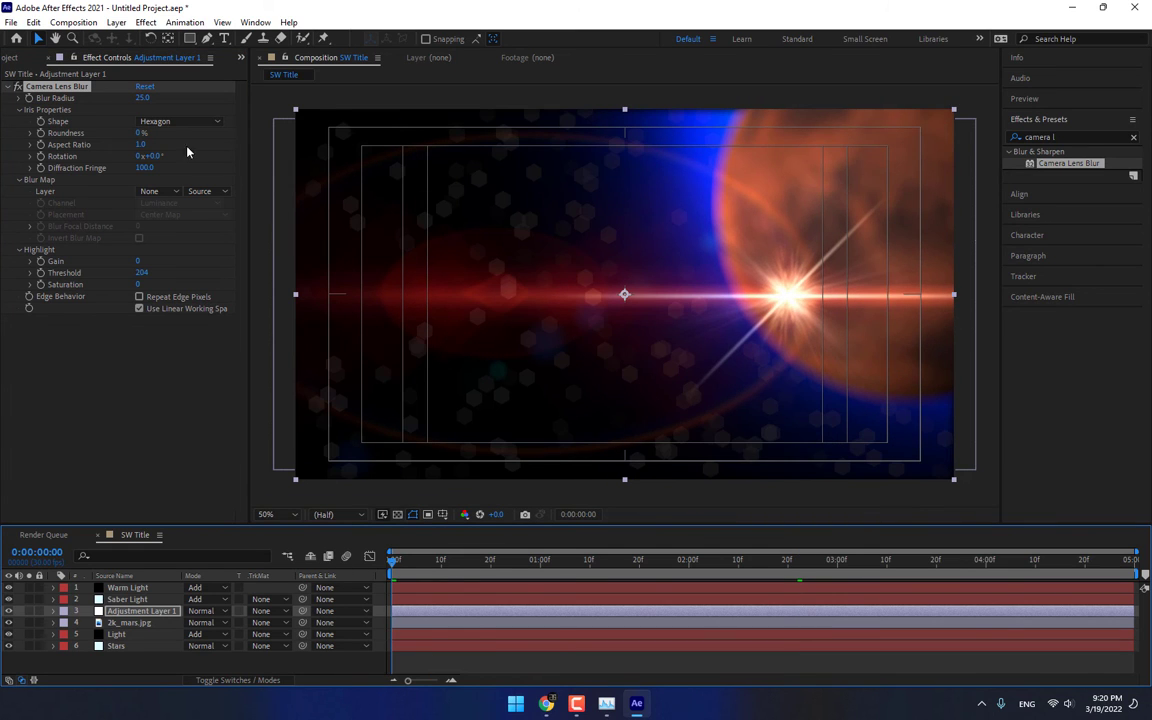
left_click(817, 232)
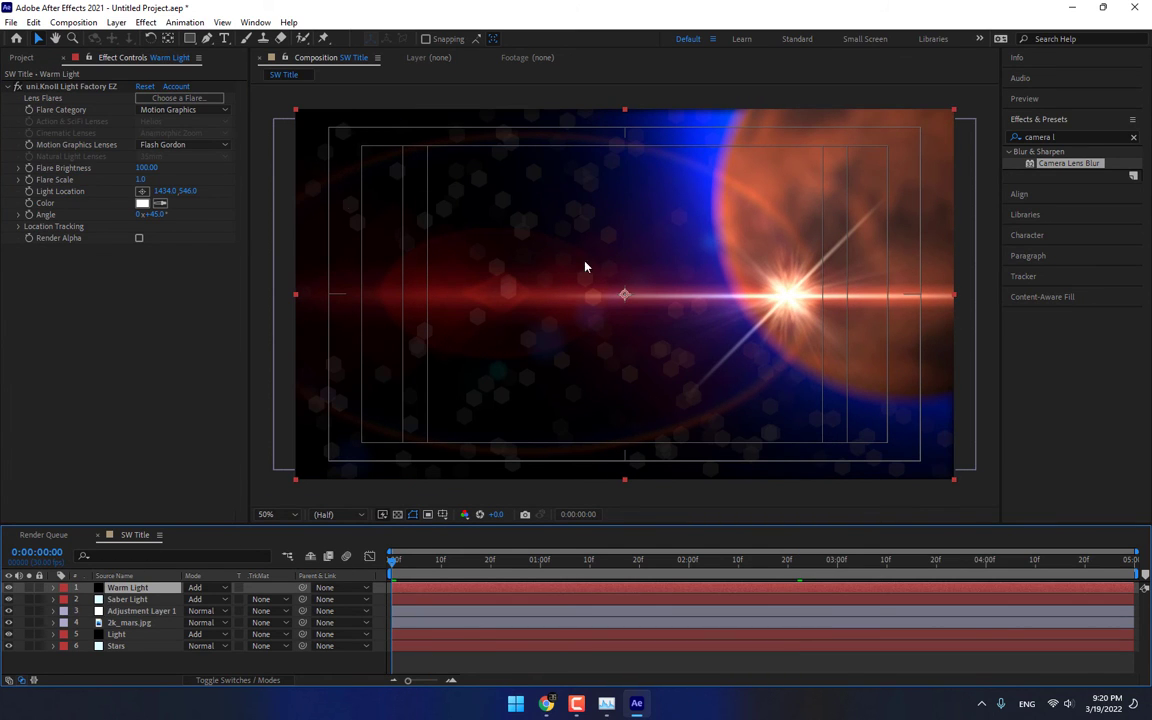
left_click(86, 87)
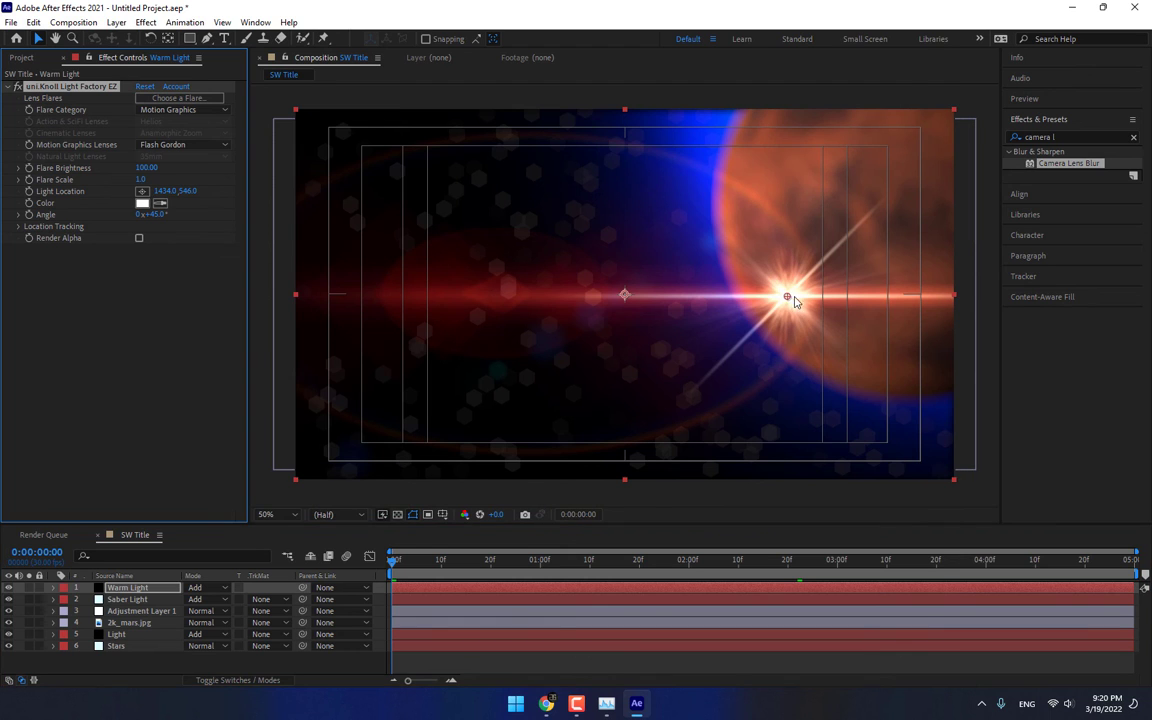
left_click_drag(794, 296, 1079, 298)
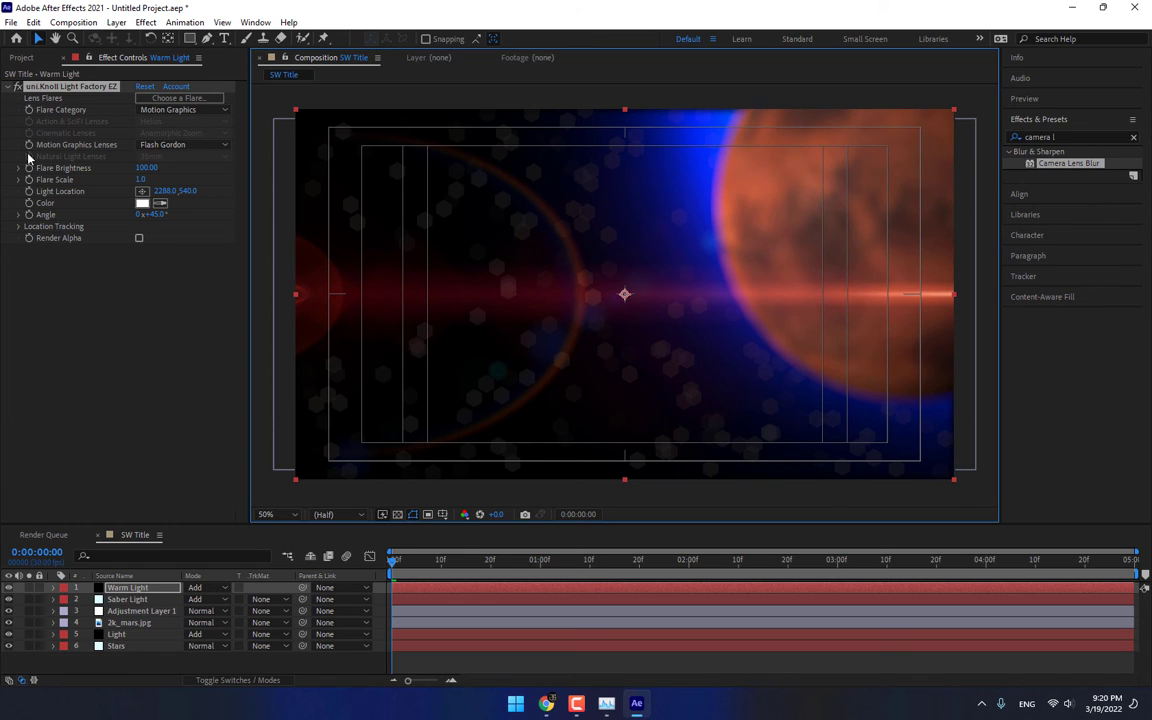
left_click(32, 226)
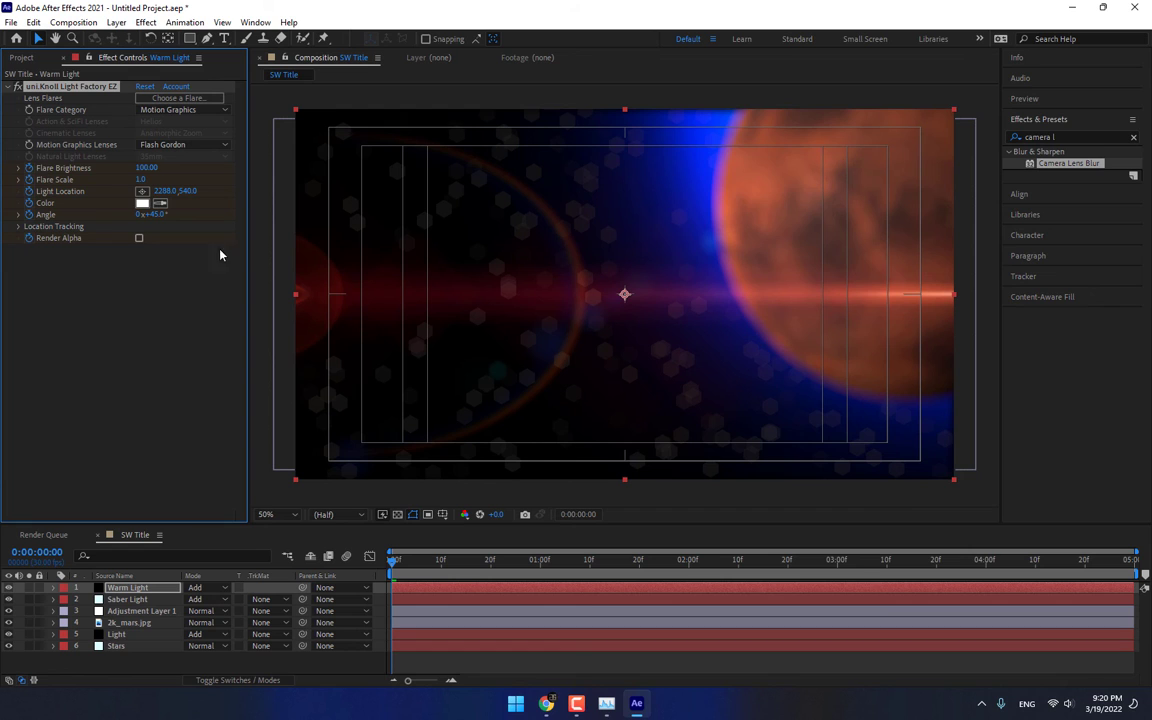
left_click_drag(146, 167, 118, 167)
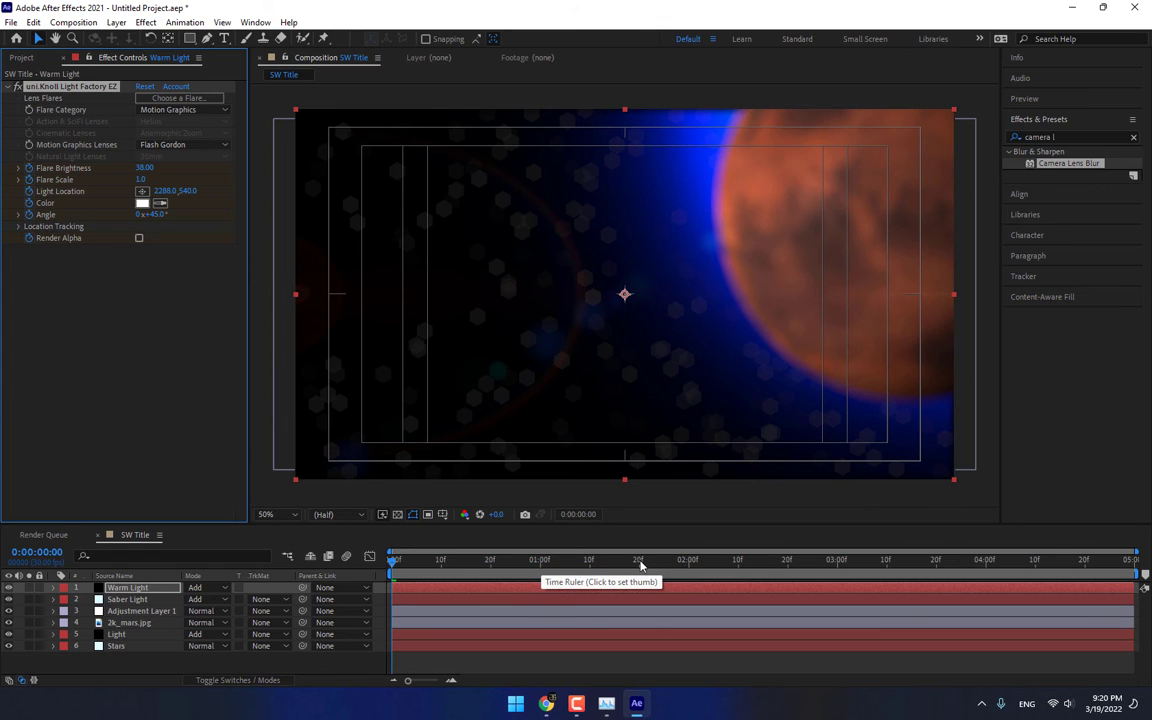
At 0:00:02:00, set the Warm Light layer's Flare Brightness to 121 and move its flare to about 1508, 524
left_click(689, 563)
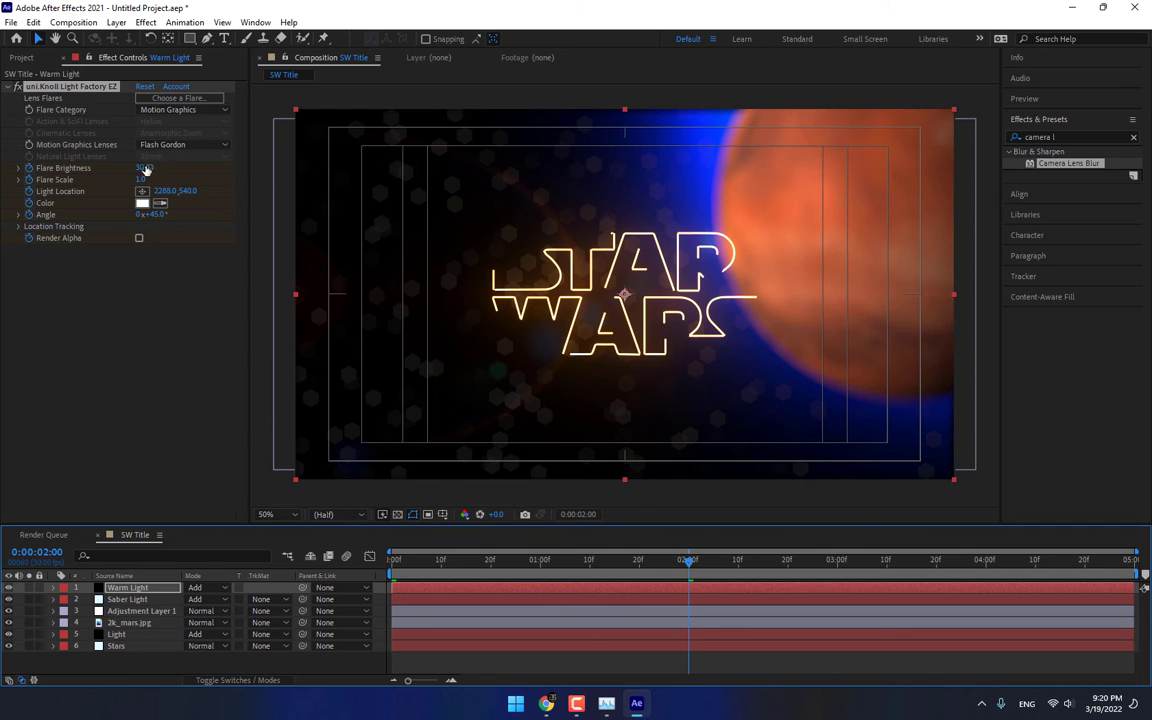
left_click_drag(145, 170, 200, 167)
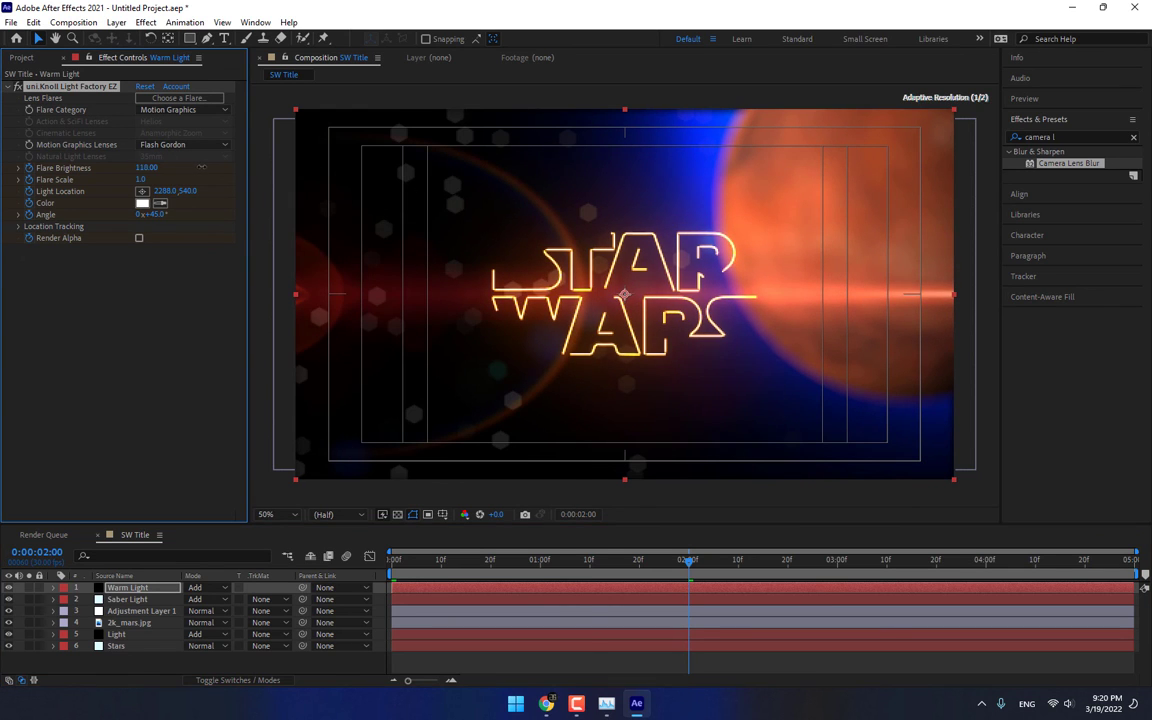
key("comma")
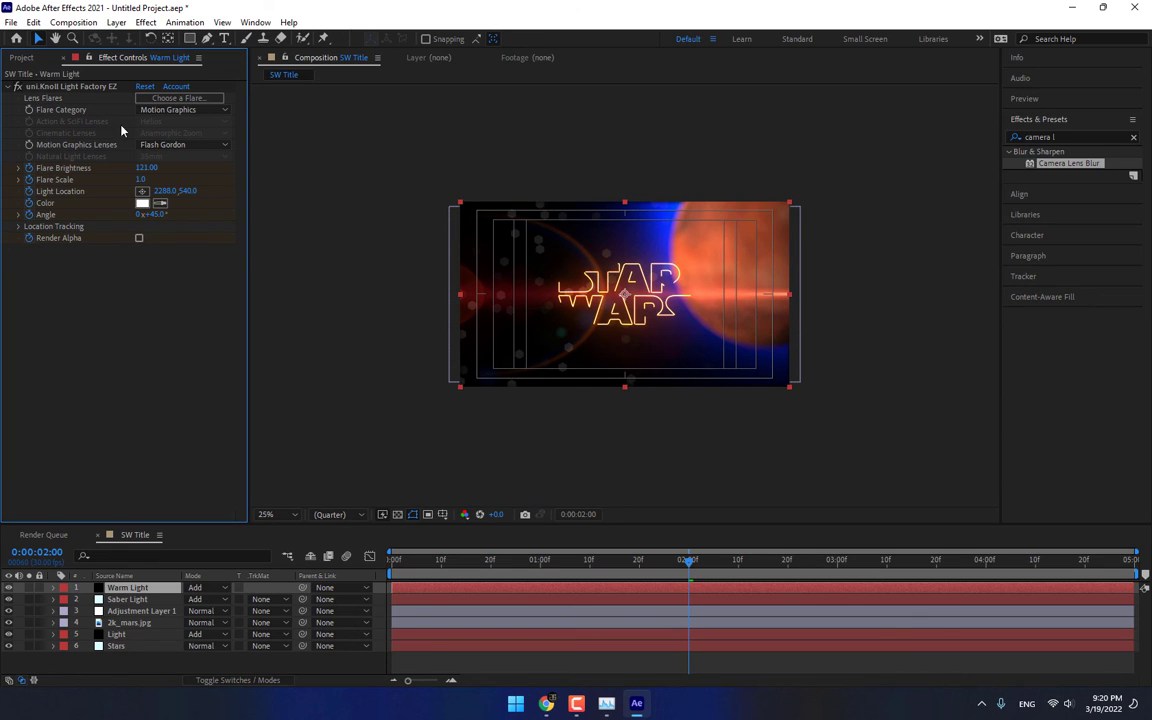
left_click(80, 86)
left_click_drag(848, 296, 713, 296)
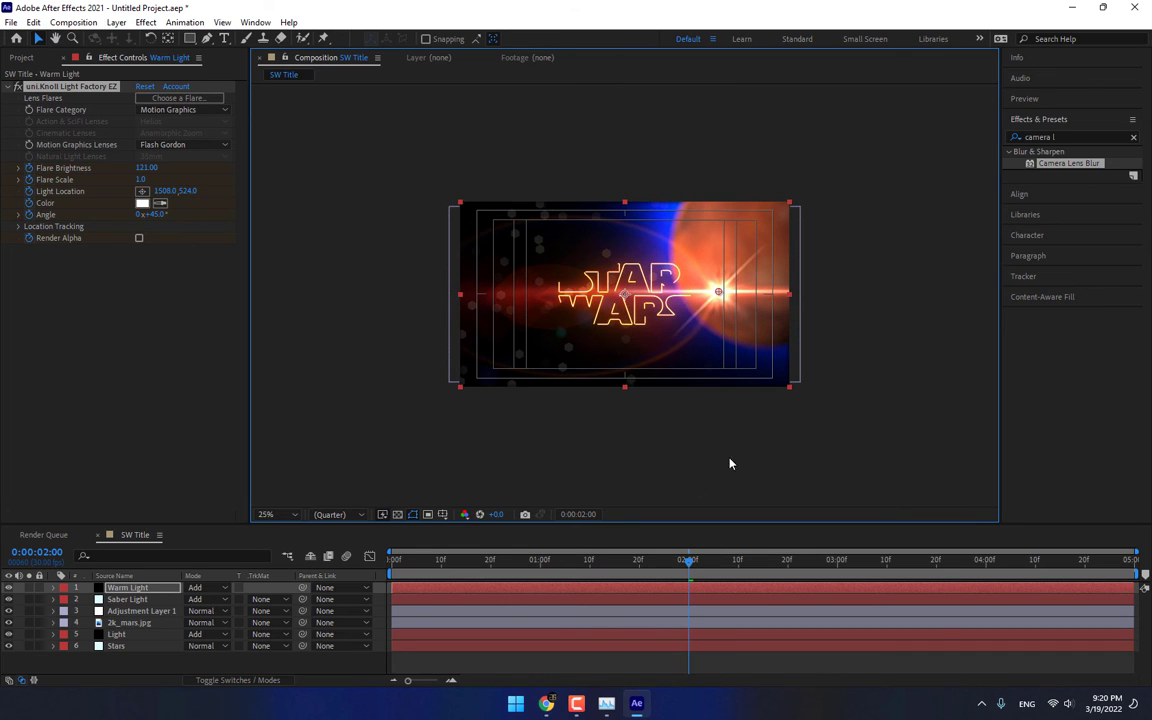
Enable keyframes for the adjustment layer's Camera Lens Blur Radius at 0:00:00:00
left_click(168, 611)
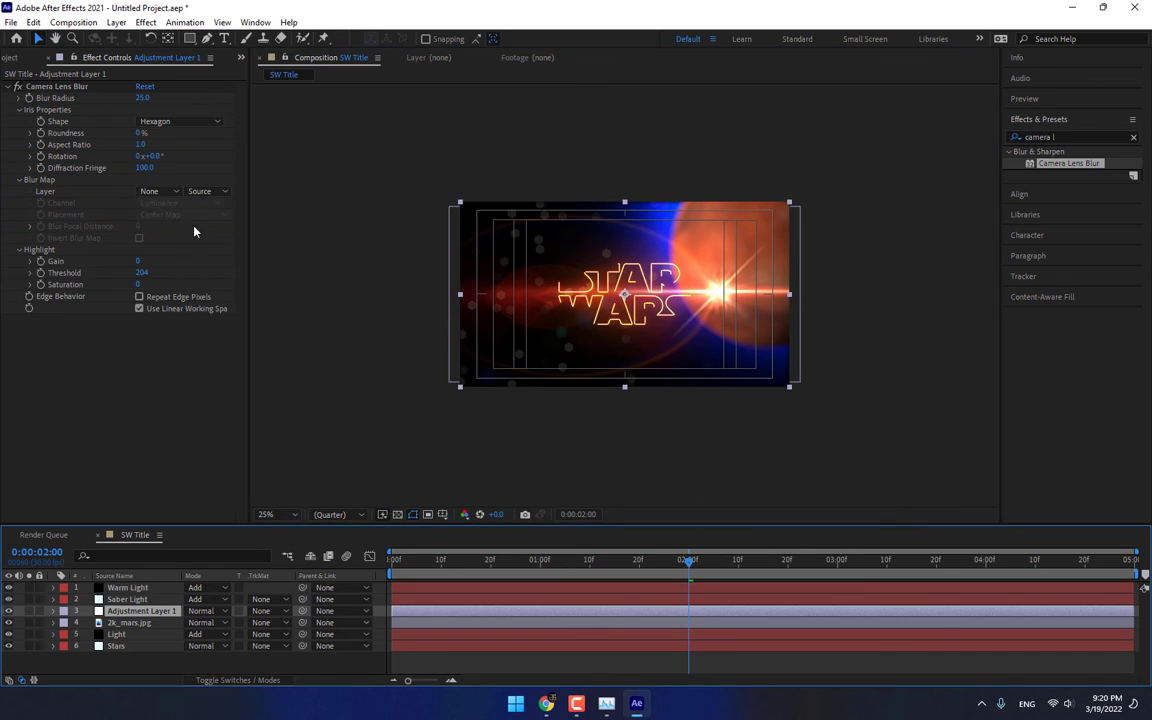
left_click_drag(418, 565, 293, 566)
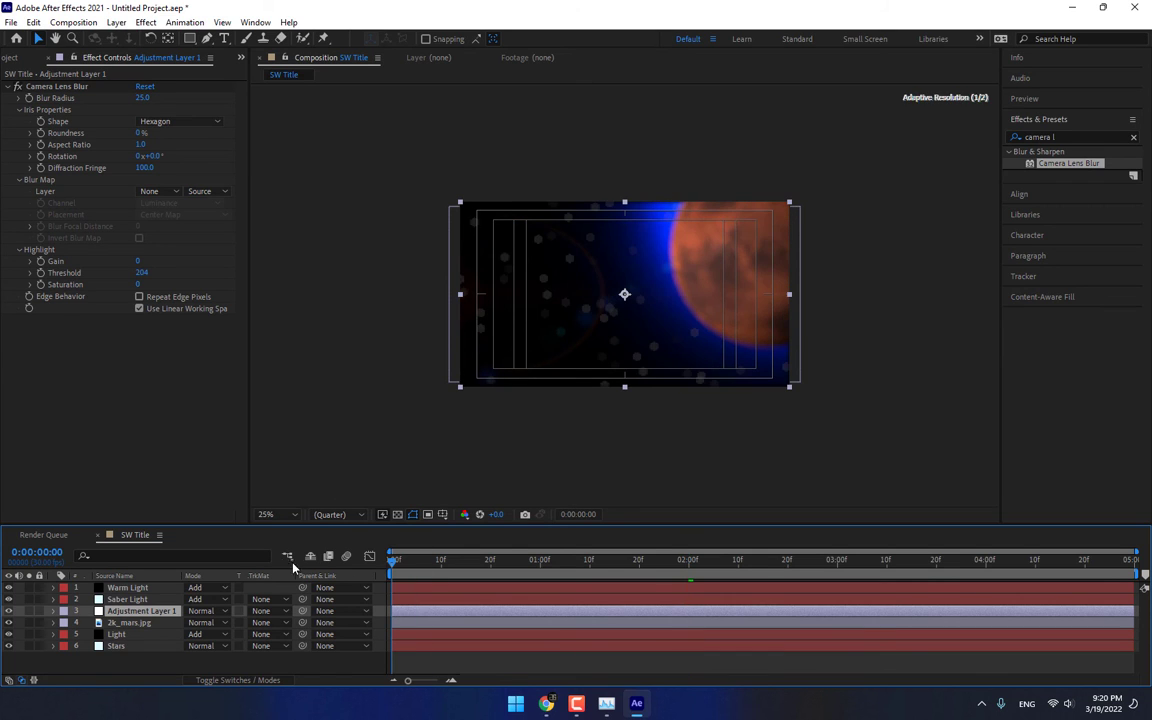
left_click(24, 87)
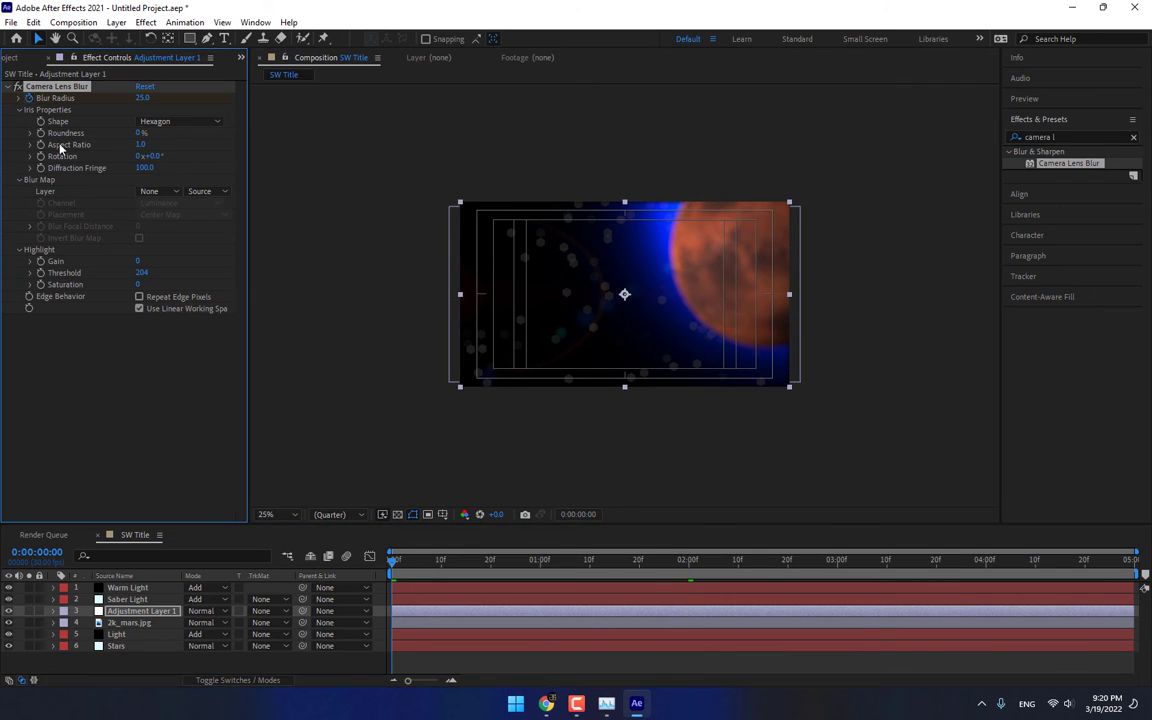
At 0:00:02:00, set the adjustment layer's Blur Radius to 1
left_click(690, 569)
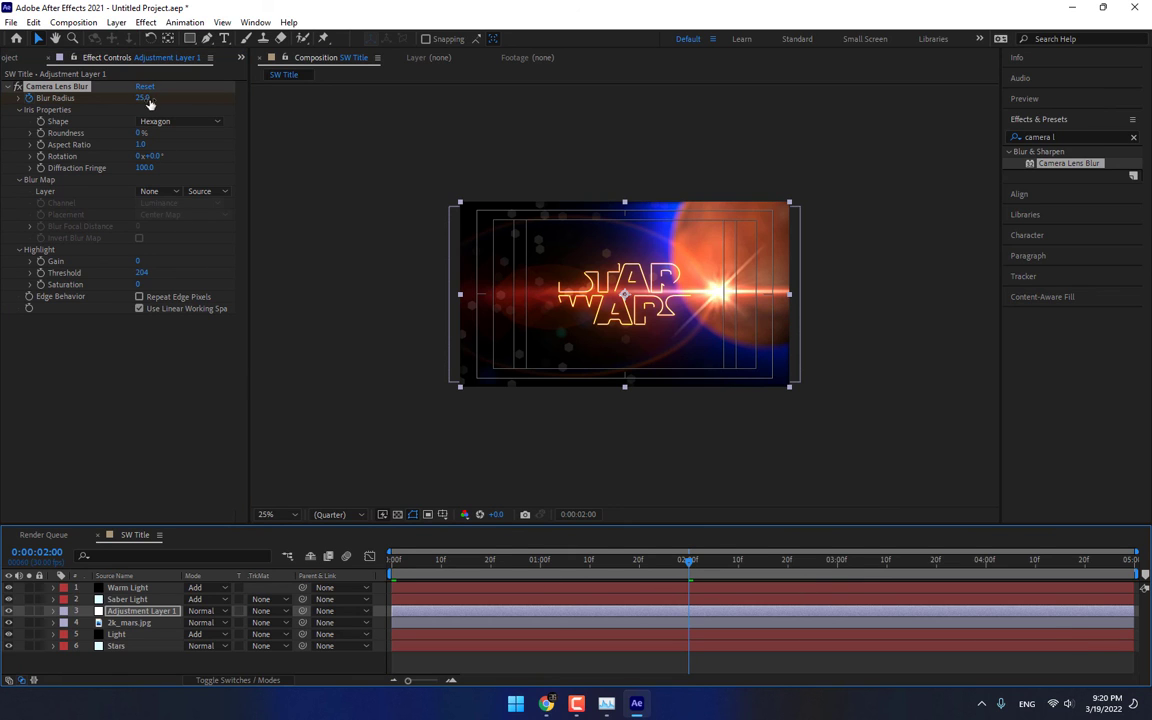
left_click(142, 98)
type("0")
key("Return")
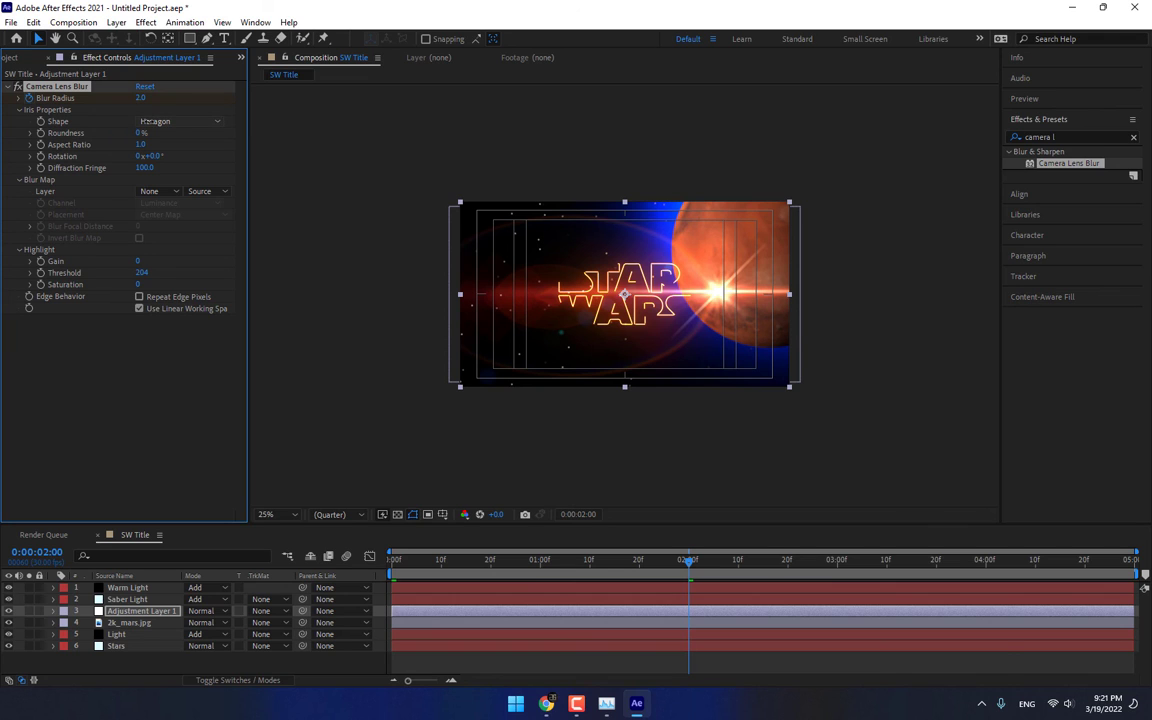
left_click(142, 98)
key("Return")
key("period")
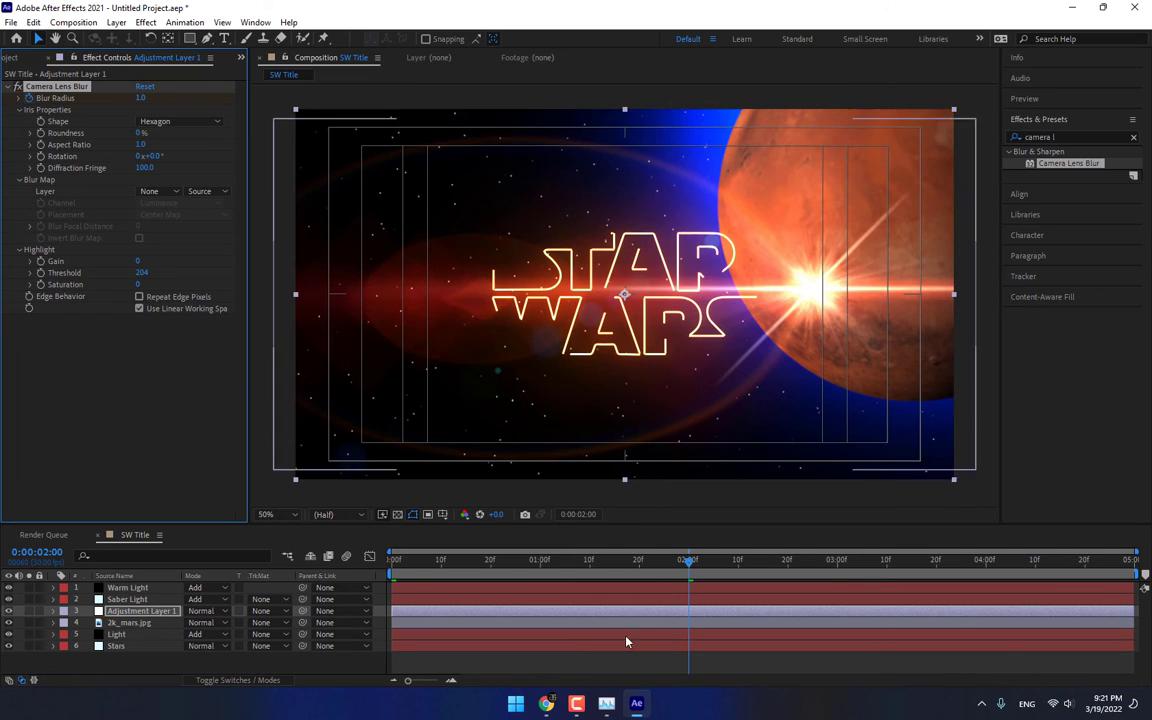
Play a preview of the title animation from the beginning
key("Home")
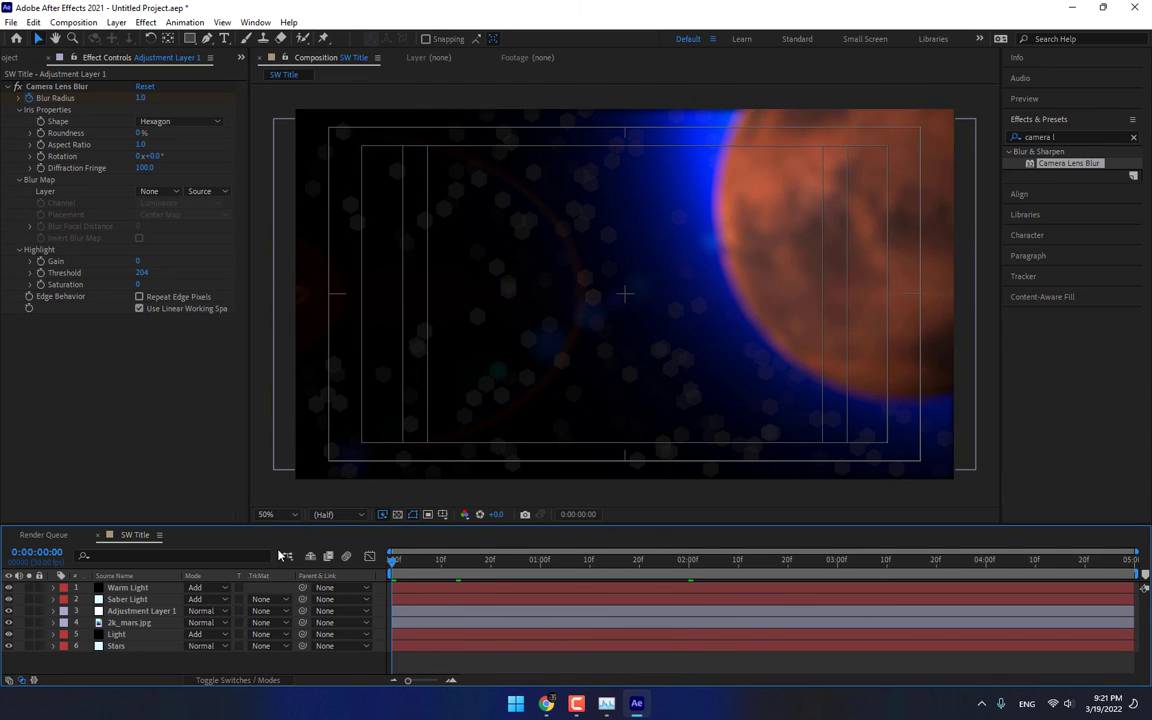
left_click(1024, 98)
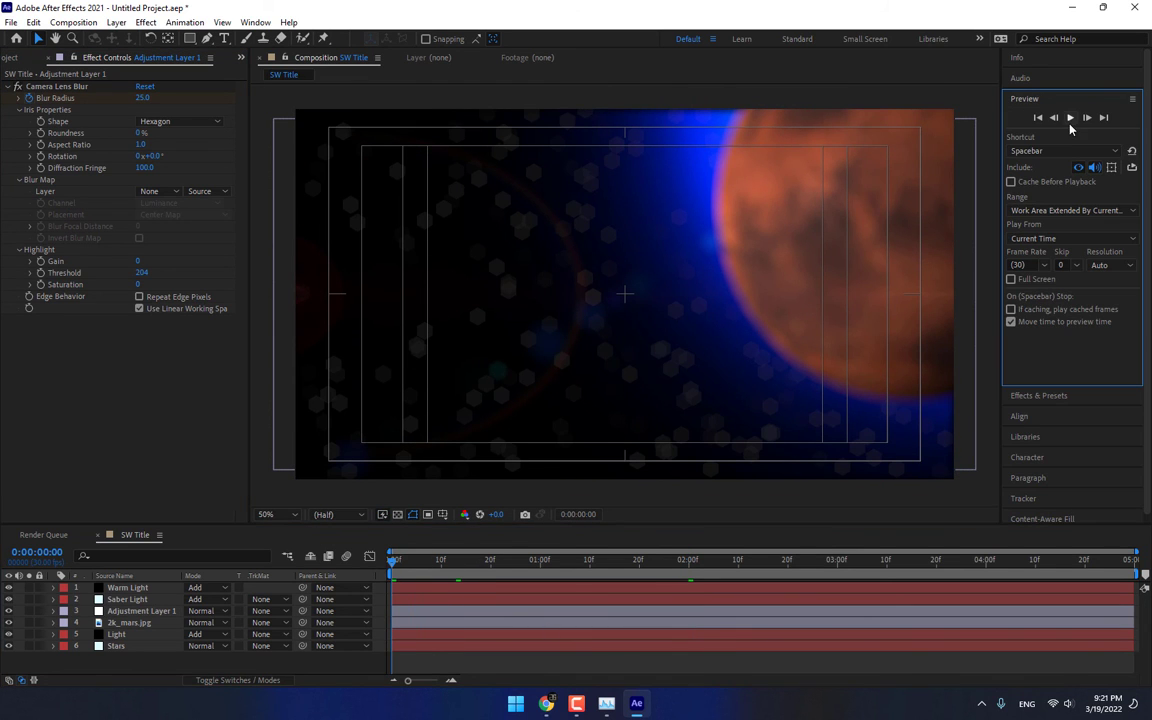
left_click(1070, 118)
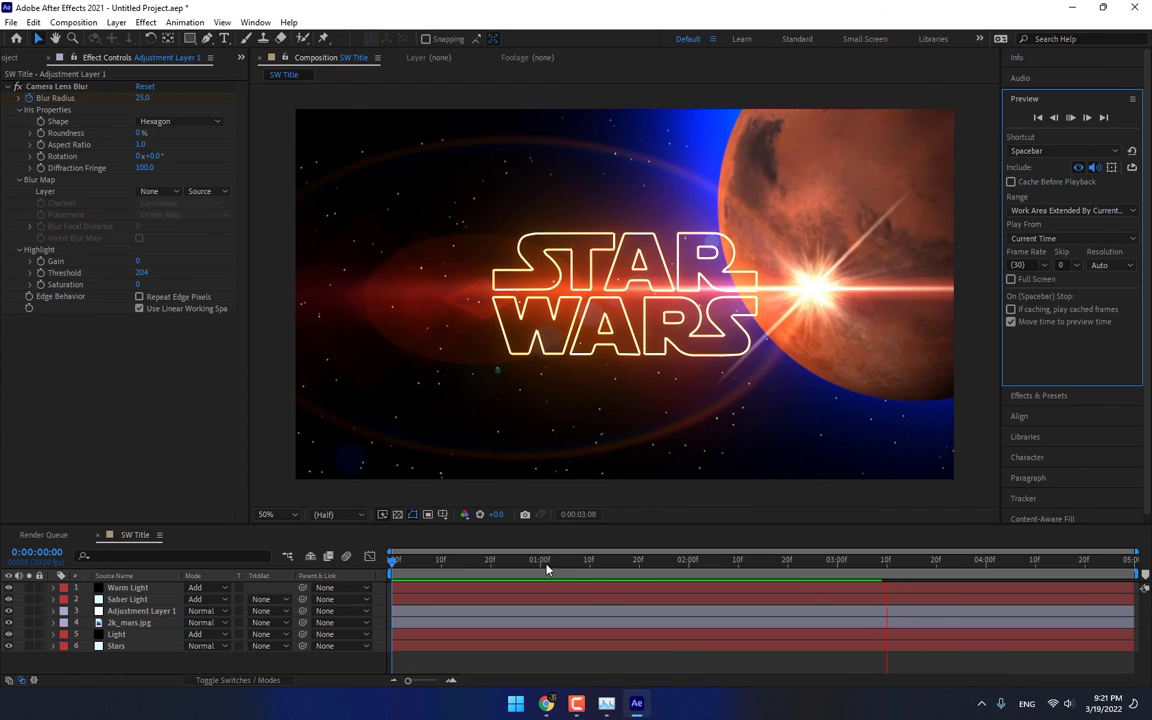
At 0:00:02:06, move the Mars layer below the Light layer and shift the sphere's Offset to about 1853, 227
left_click_drag(549, 568, 718, 562)
left_click(128, 622)
left_click_drag(127, 645, 127, 644)
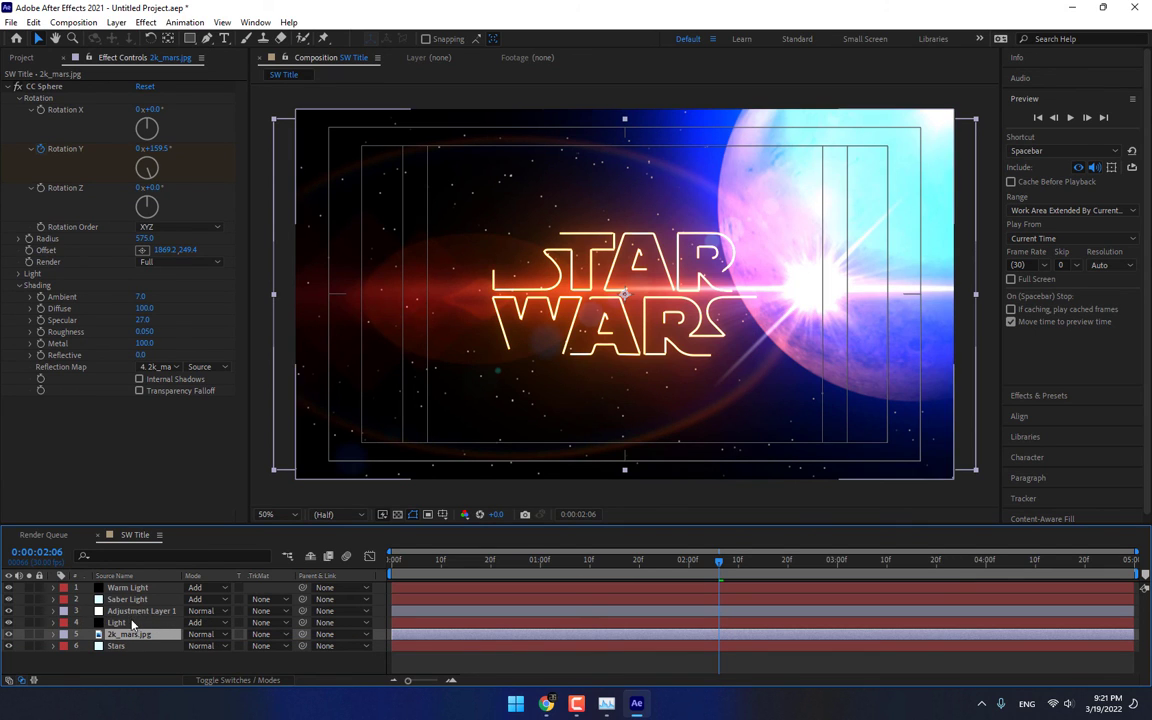
left_click(48, 86)
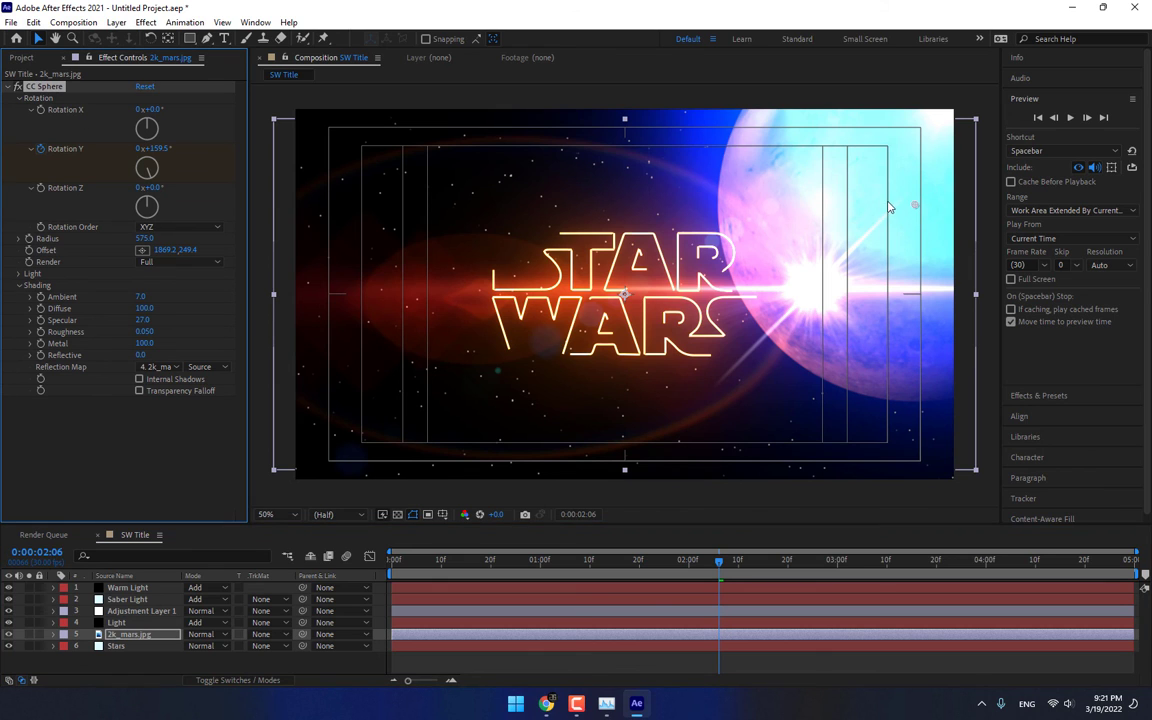
left_click_drag(915, 208, 910, 202)
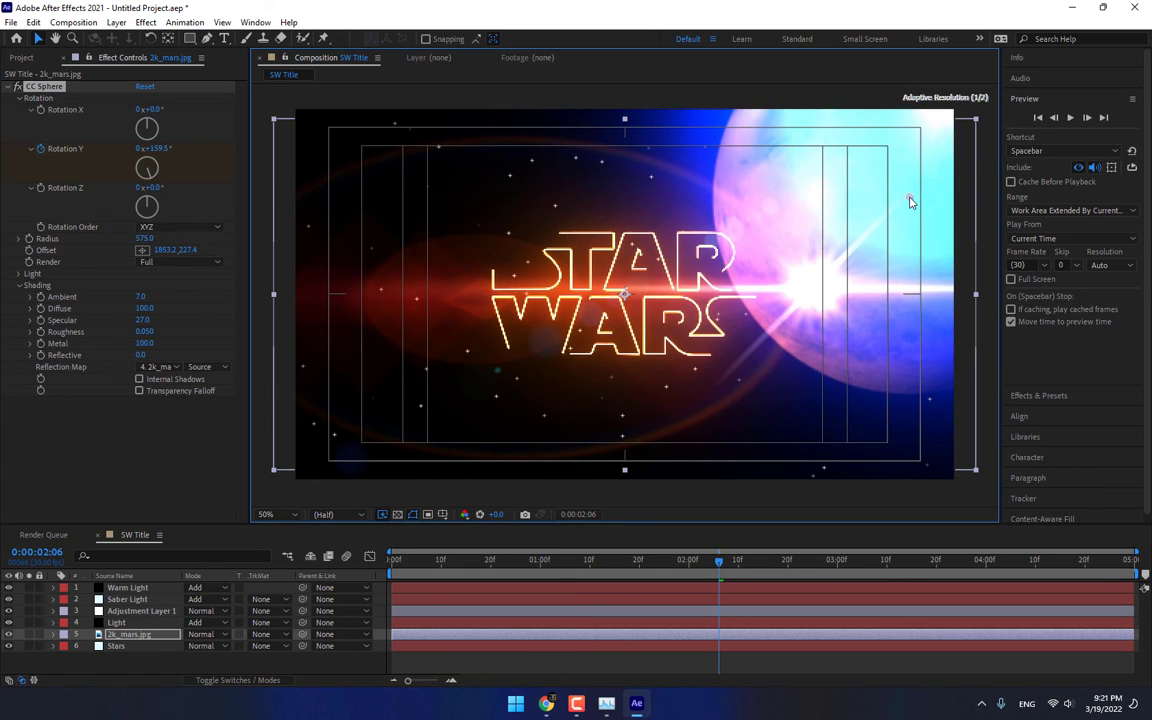
Move the Light layer's blue flare beyond the frame's upper-right corner, to about 2226, -244
left_click(116, 622)
left_click(70, 86)
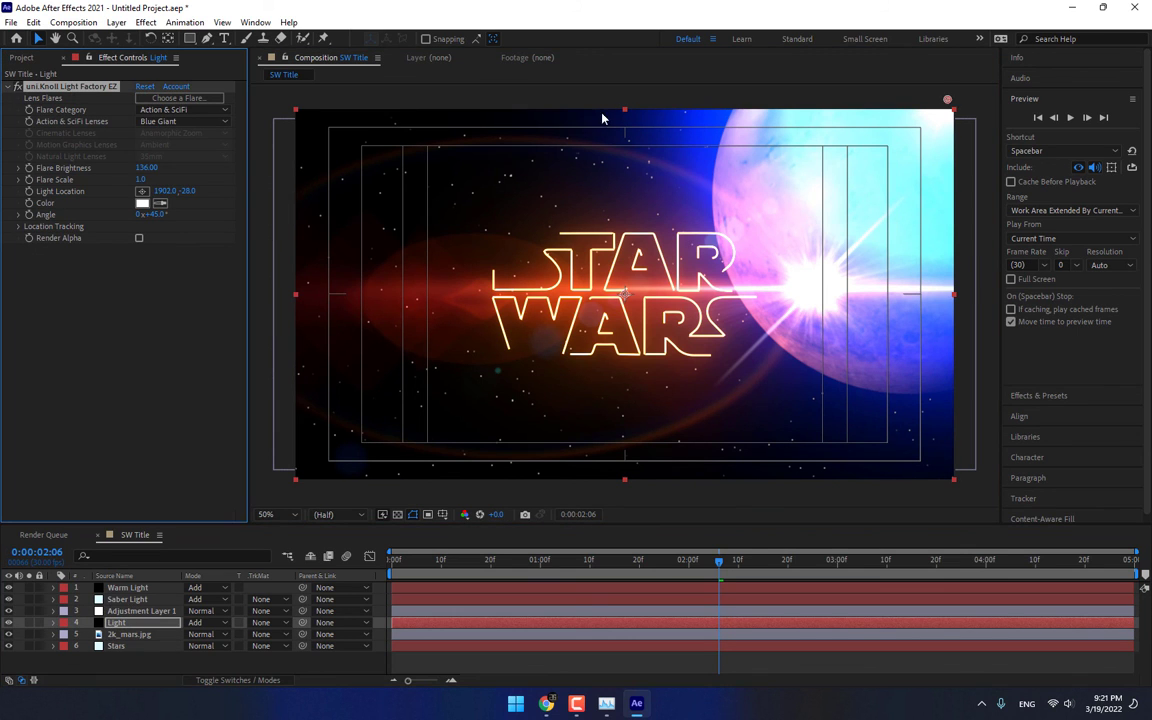
left_click_drag(973, 87, 1062, 28)
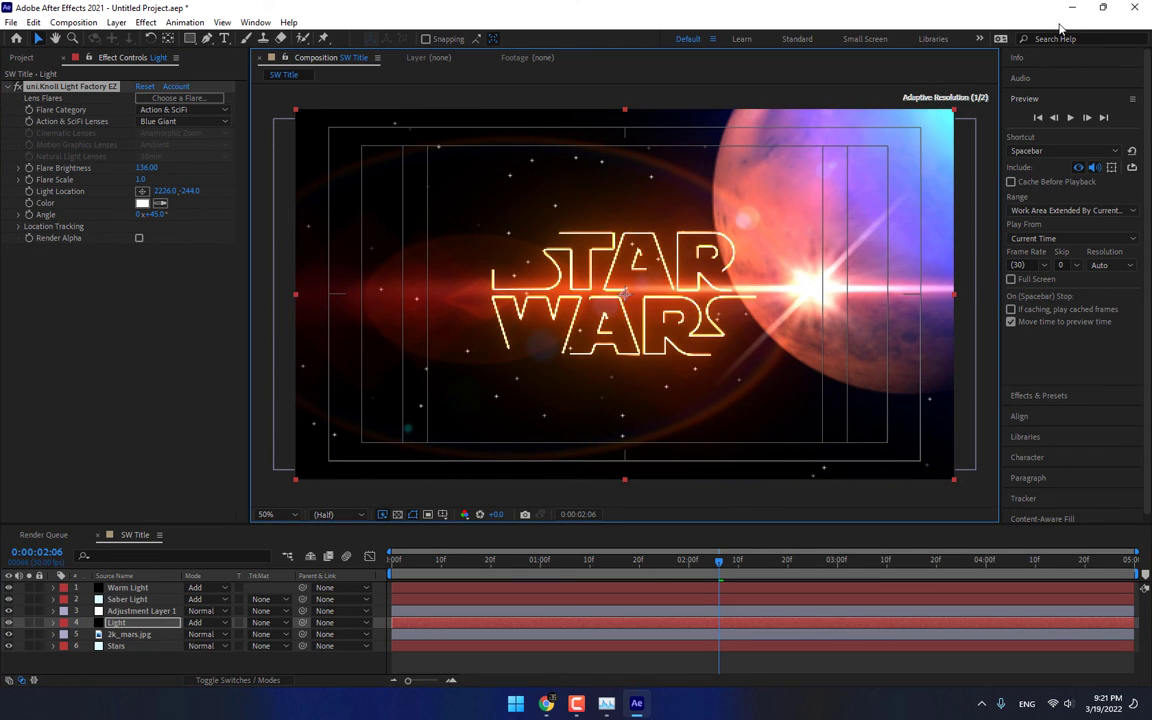
Change the Warm Light layer's flare to the Simple Headlight preset from the Natural Light category
left_click(127, 587)
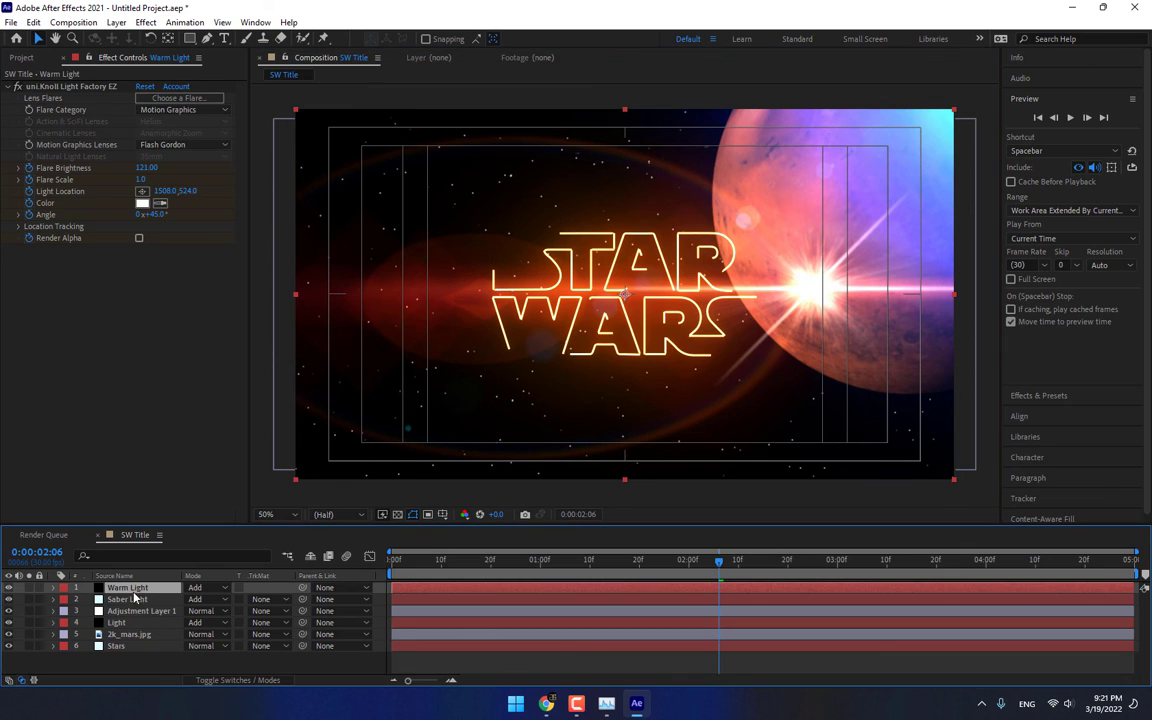
left_click(172, 99)
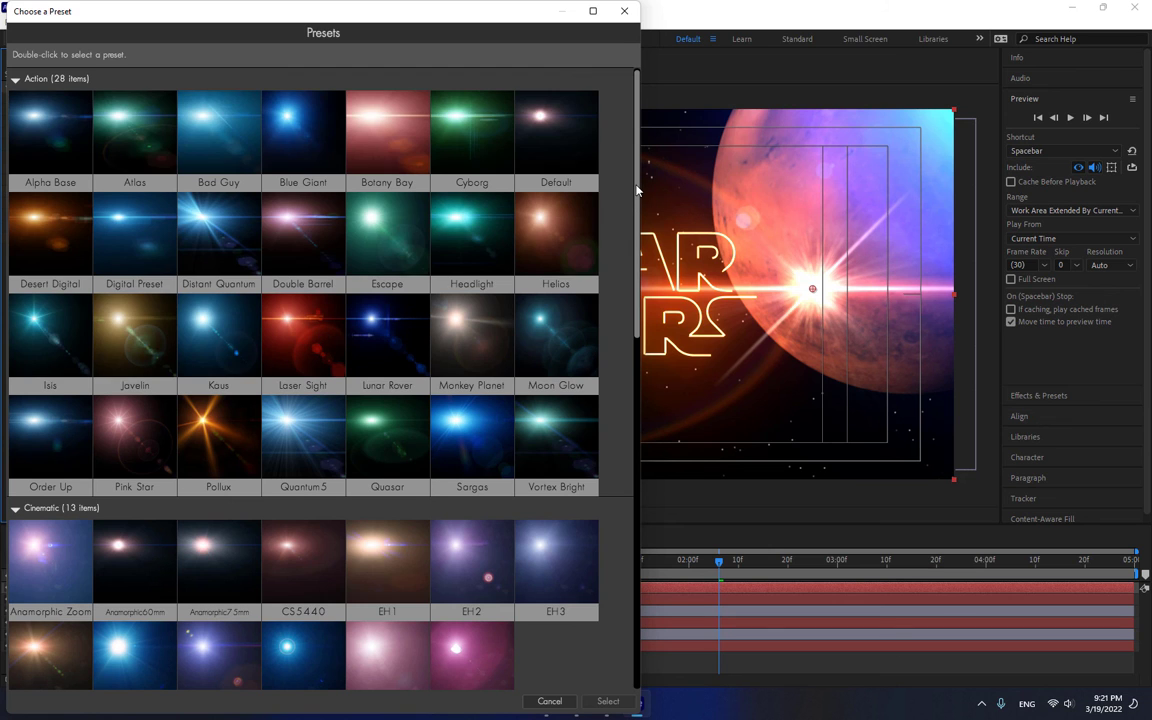
left_click_drag(636, 190, 634, 348)
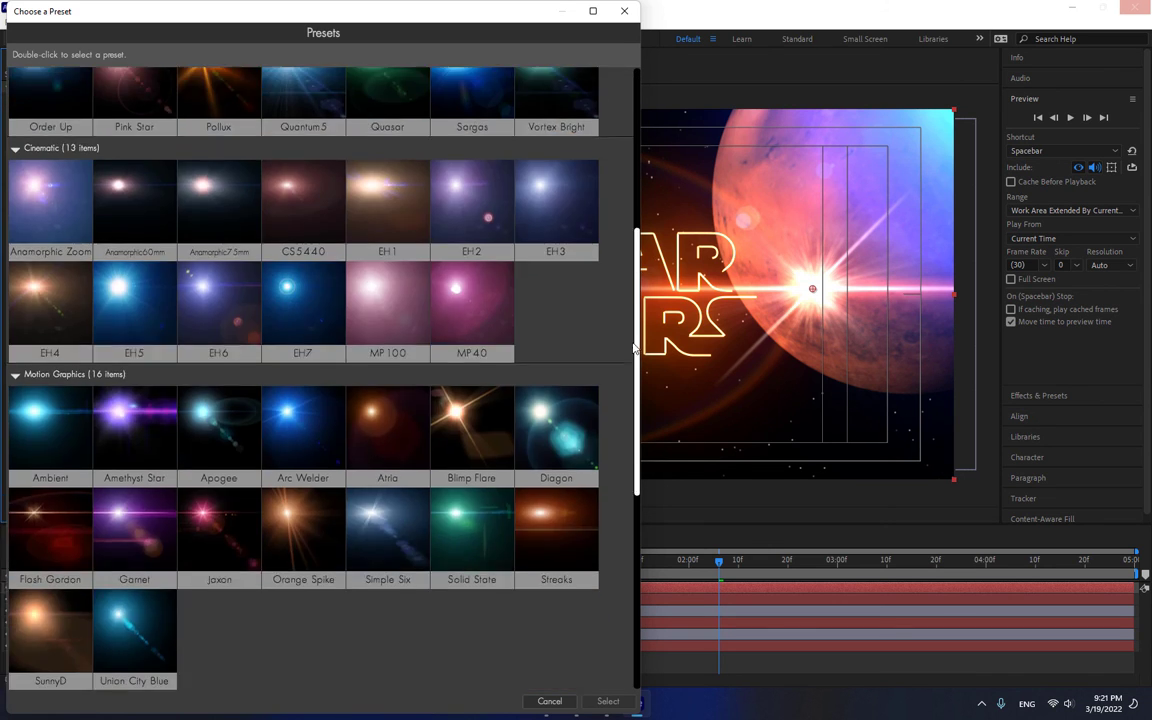
left_click_drag(630, 420, 630, 565)
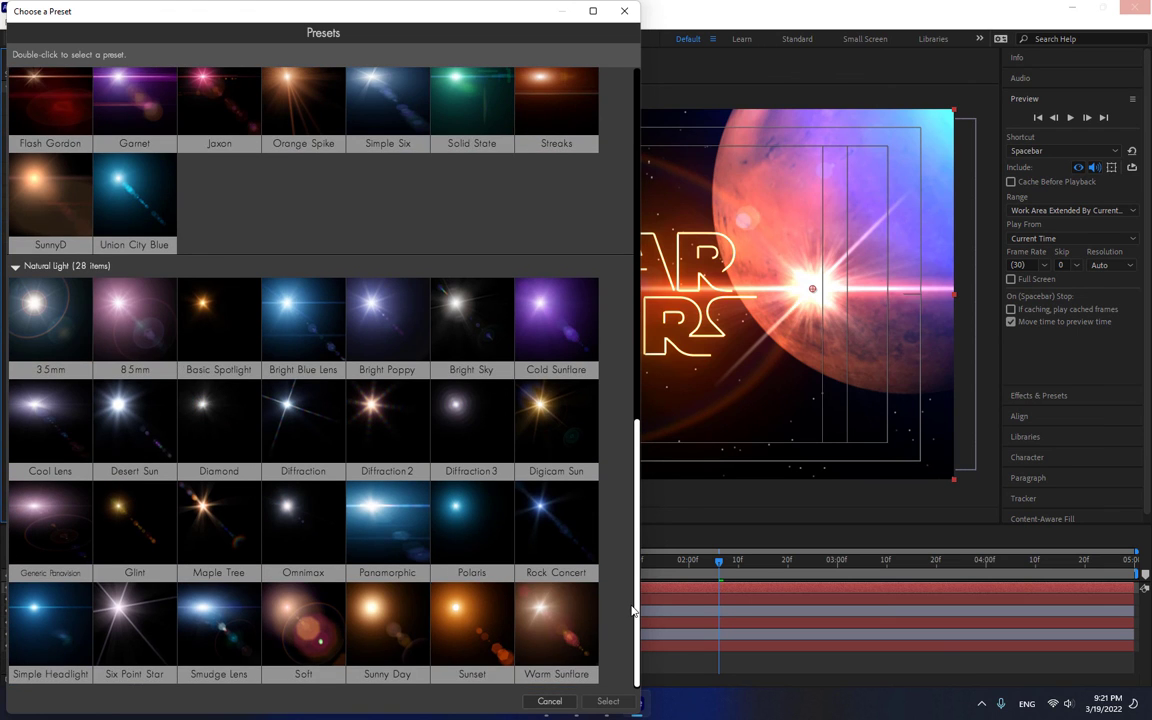
double_click(40, 614)
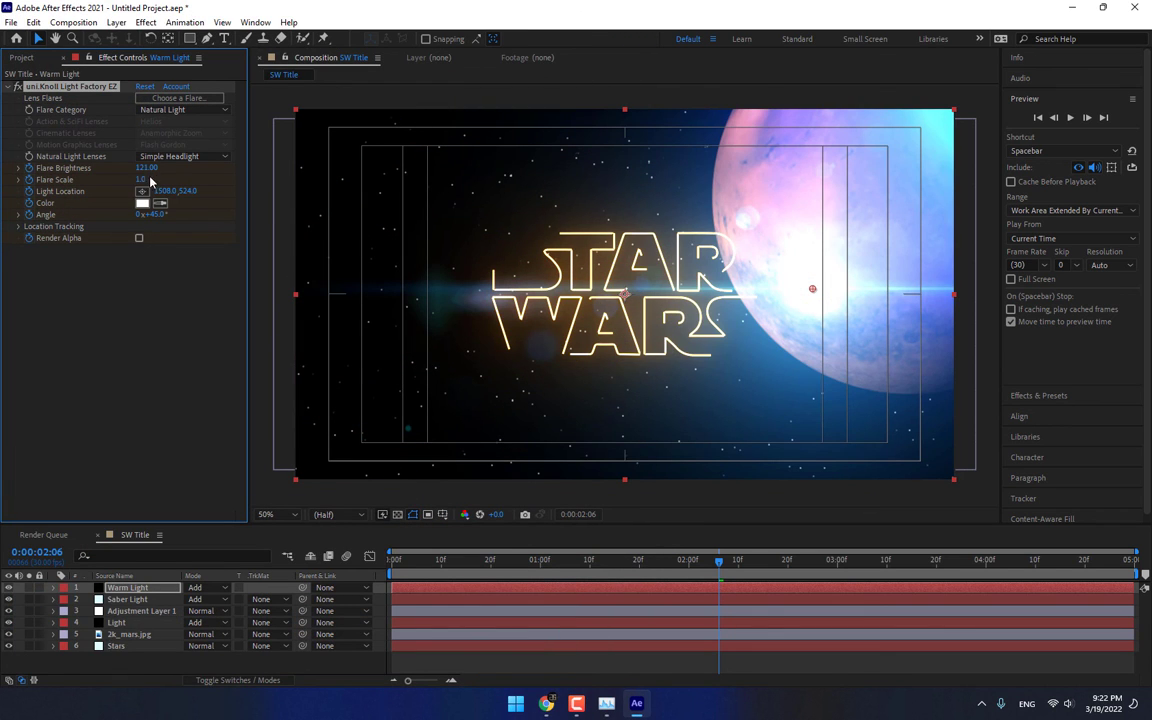
Set the Warm Light flare's color to red (DC1500) at 0:00:02:06 and its Flare Brightness to 133 at 0:00:02:00
left_click(132, 274)
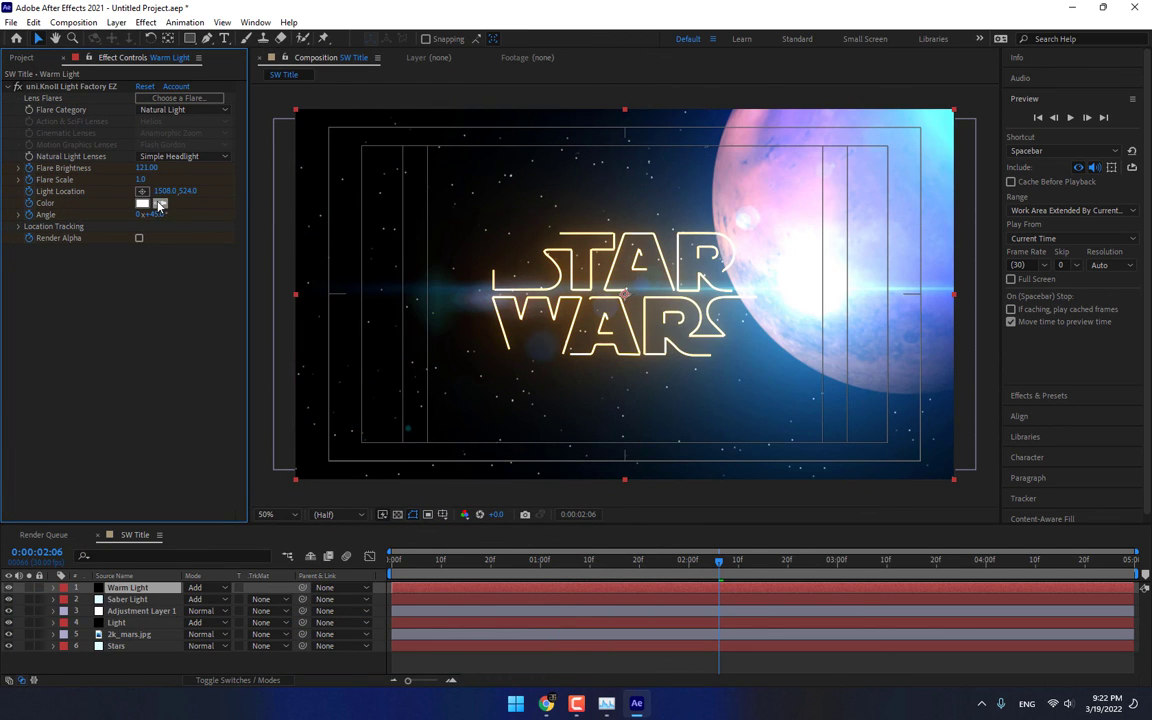
left_click(142, 203)
left_click(958, 561)
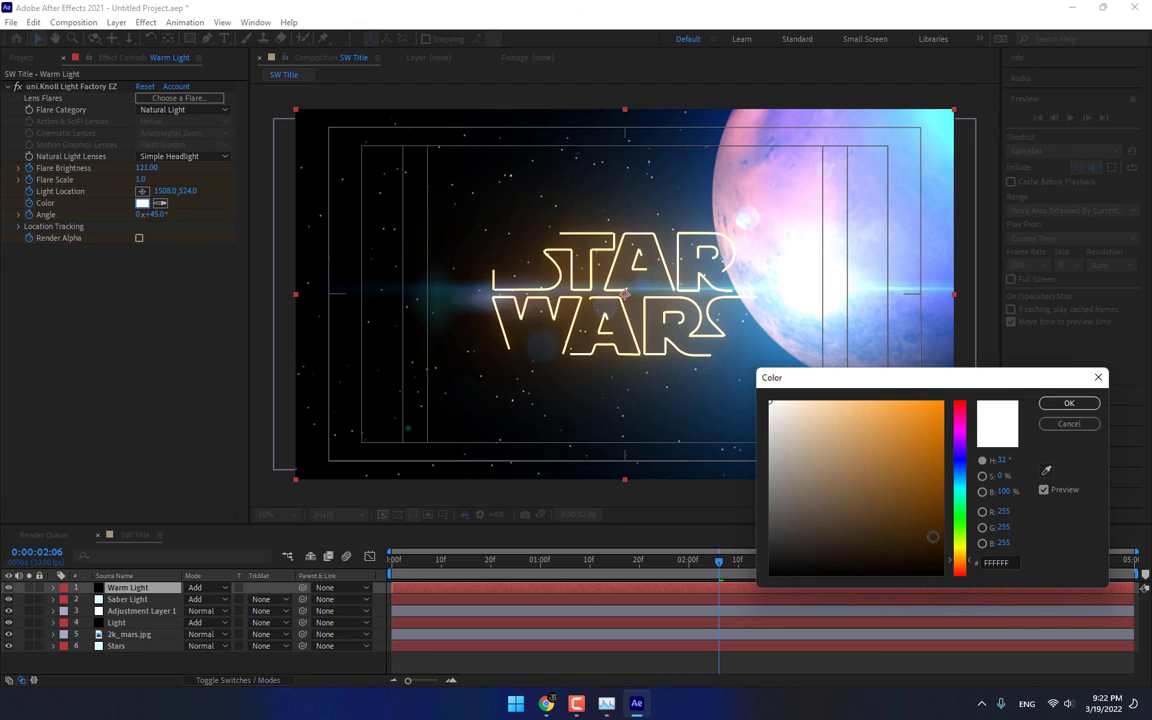
left_click_drag(932, 537, 942, 425)
left_click_drag(966, 567, 969, 578)
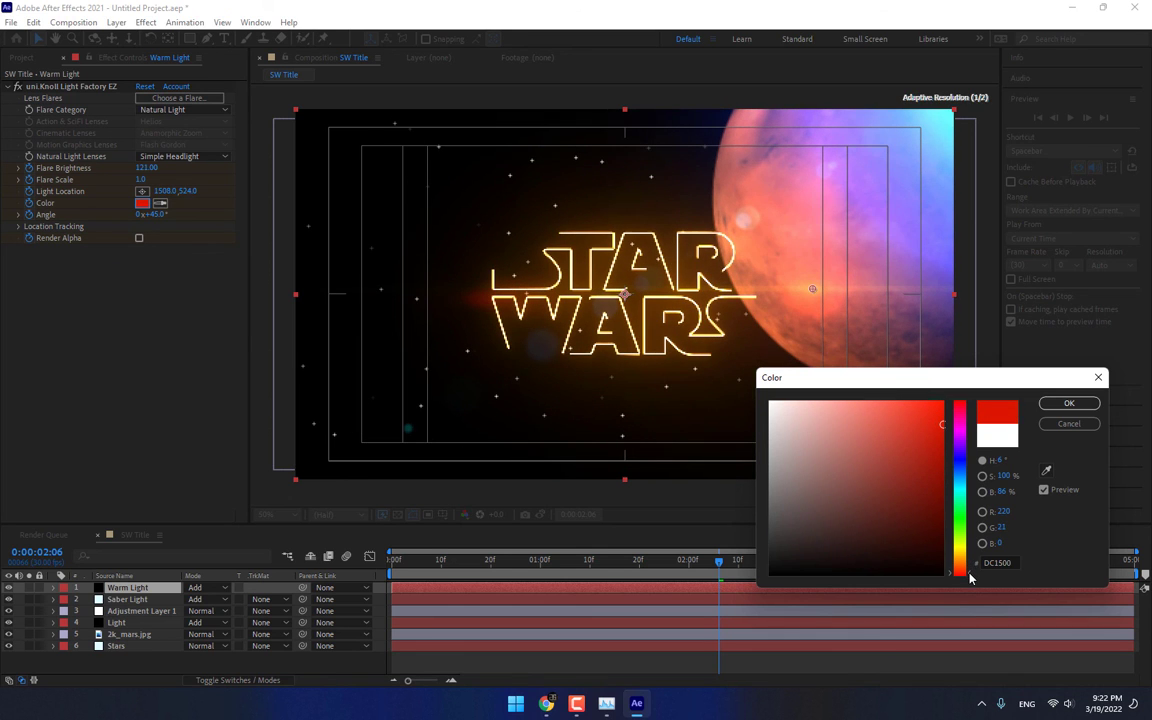
left_click(1067, 403)
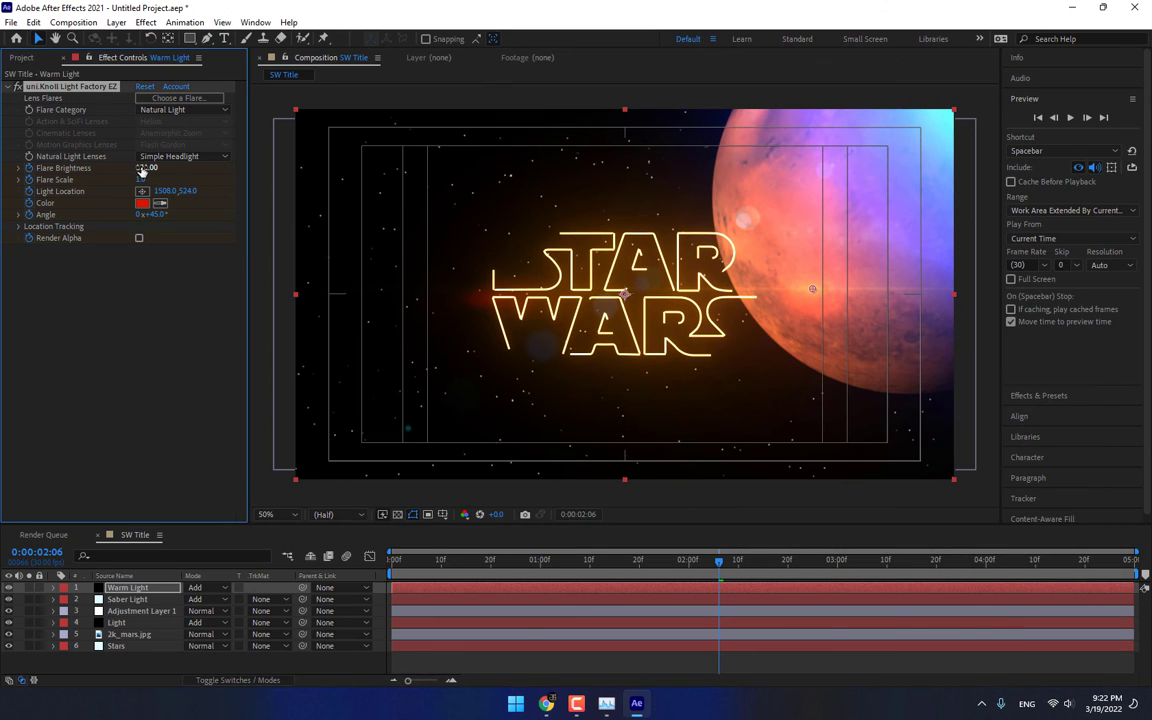
left_click(690, 566)
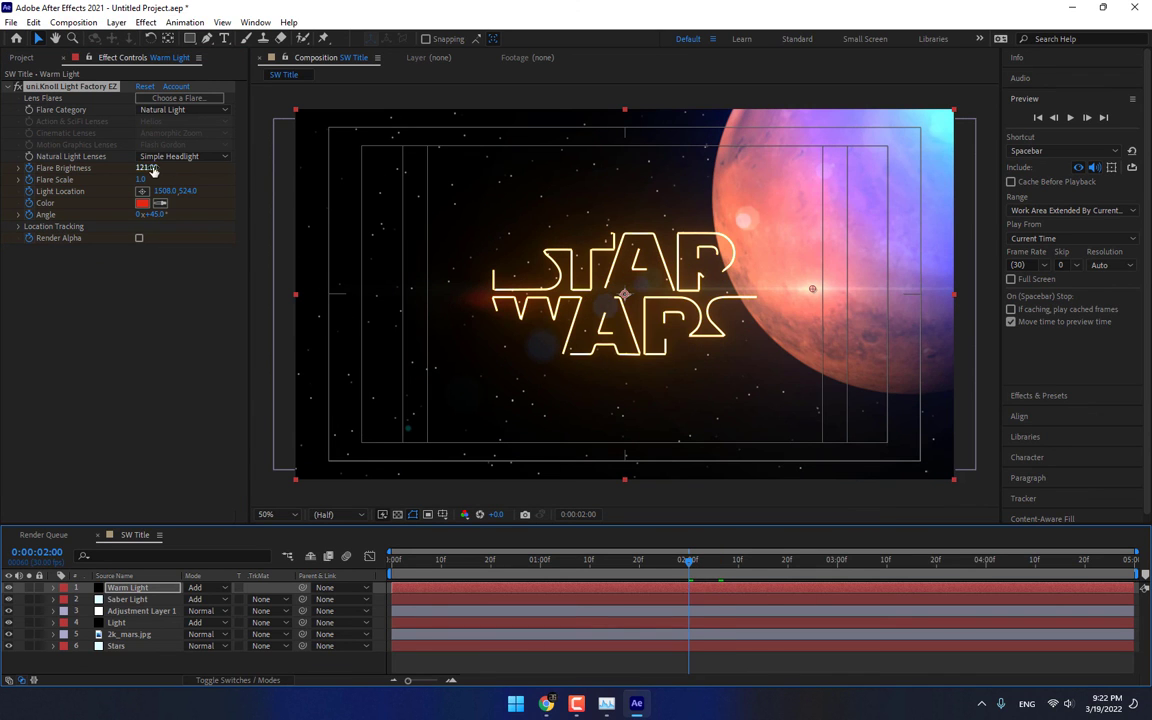
mouse_move(148, 167)
left_mouse_down()
mouse_move(190, 170)
mouse_move(161, 172)
left_mouse_up()
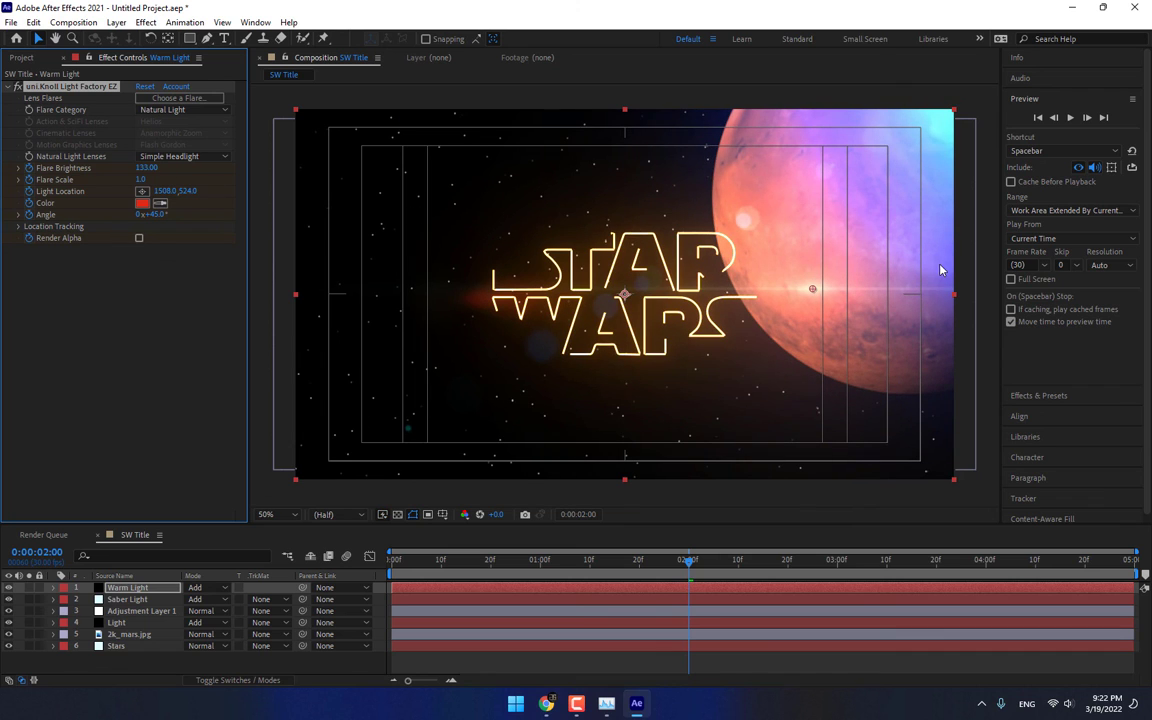
Set the Stars layer's Fractal Noise Scale to 1 and its Contrast to 3884
left_click(122, 645)
left_click(140, 203)
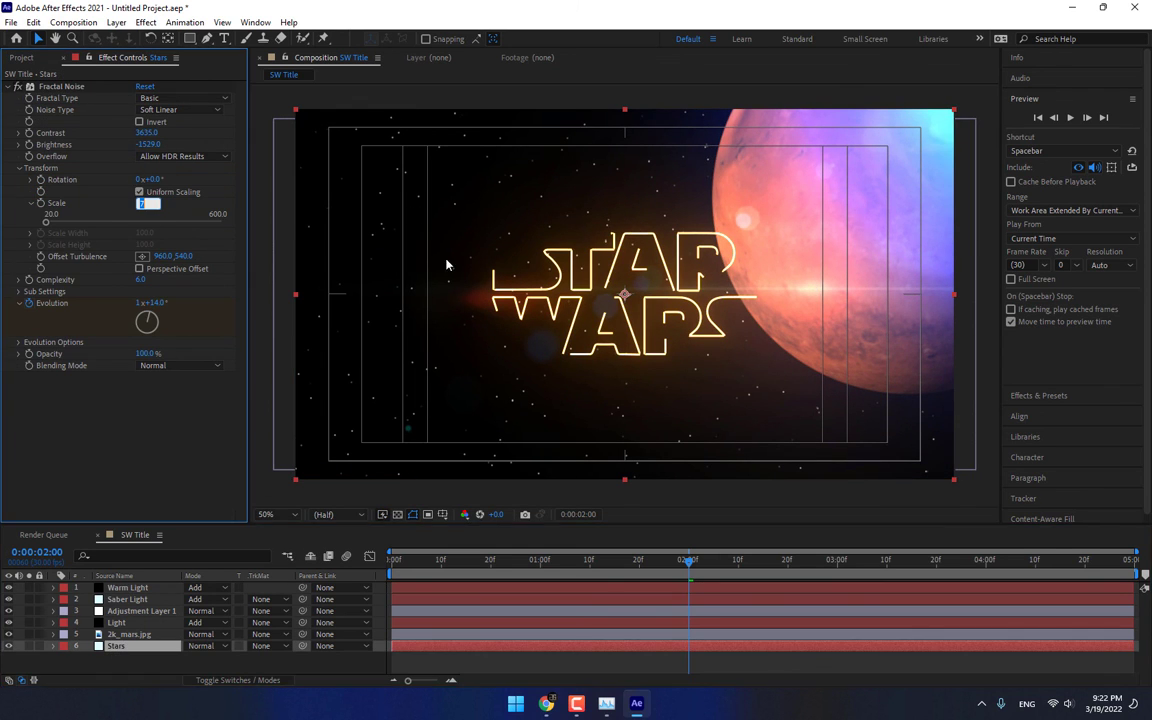
type("3")
key("Return")
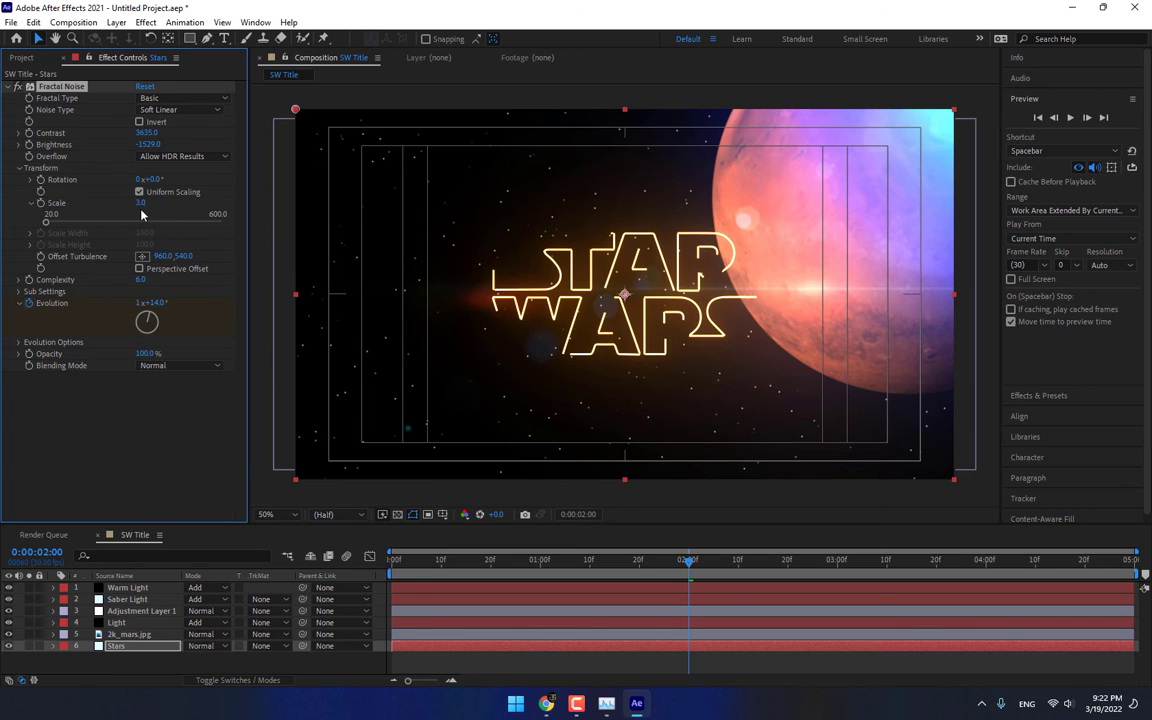
left_click_drag(141, 205, 118, 205)
left_click_drag(146, 132, 193, 137)
At 0:00:03:09, move the Mars sphere to the frame's left side with an Offset of about 87, 287
left_click_drag(426, 566, 883, 565)
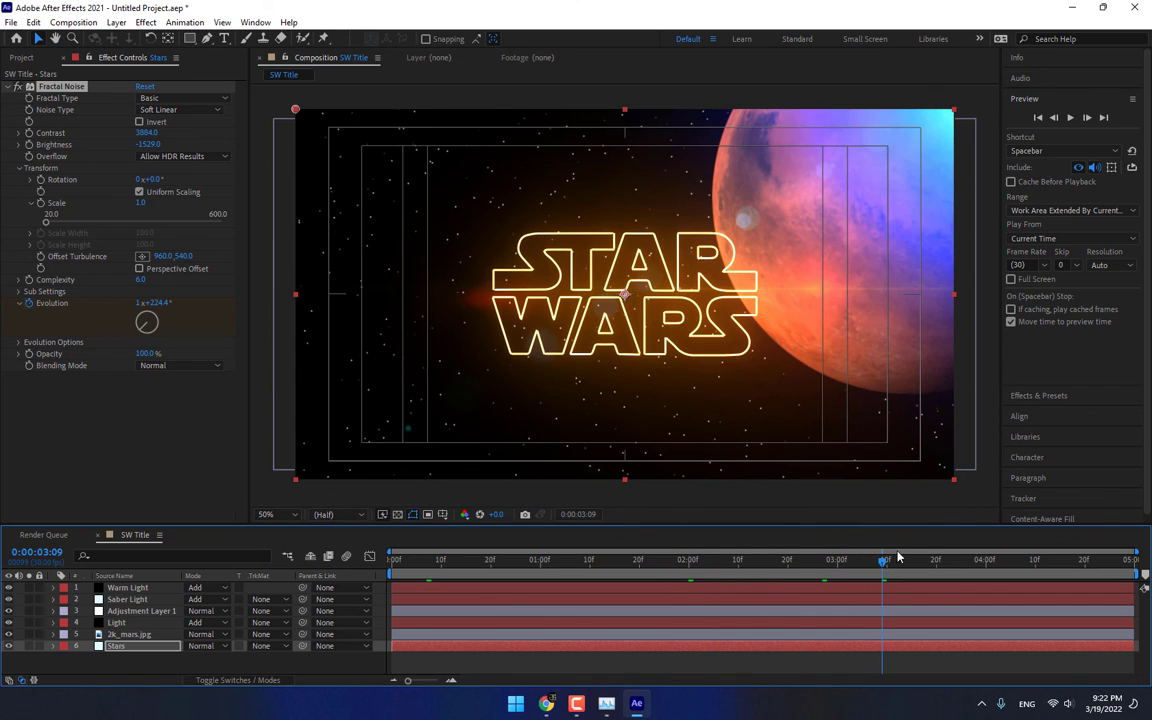
left_click(128, 634)
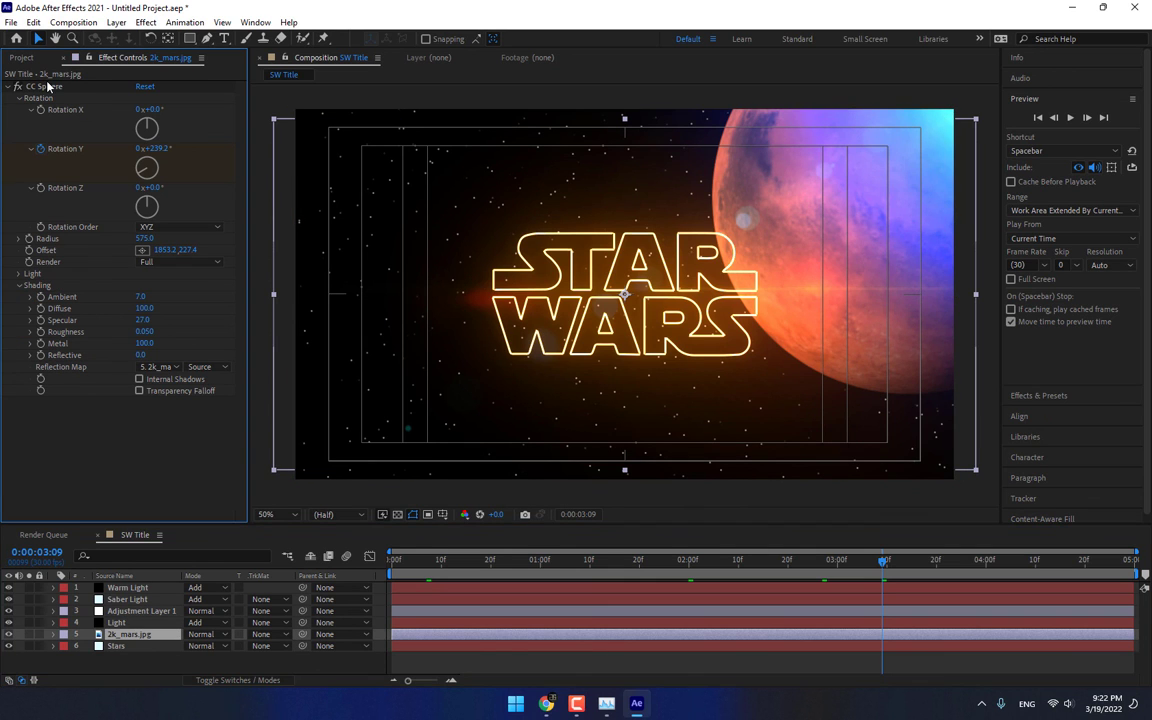
left_click(44, 86)
left_click_drag(908, 198, 338, 191)
left_click_drag(357, 234, 303, 216)
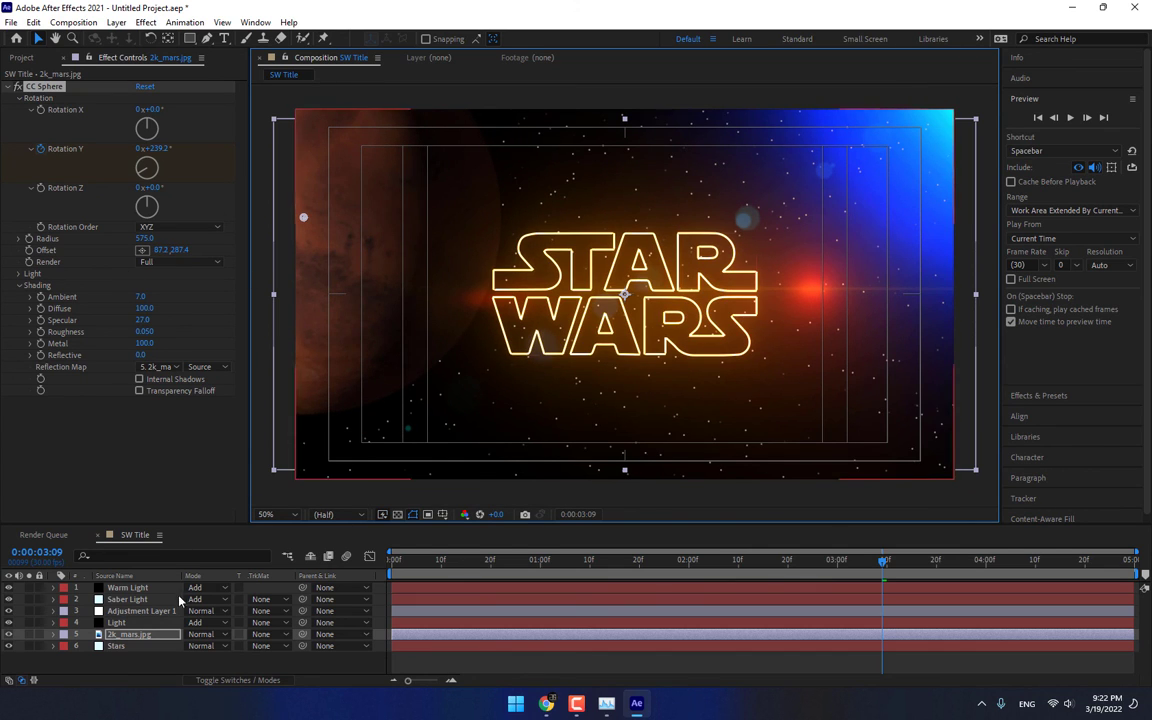
At 0:00:03:09, move the Warm Light flare to the title's right edge, at about 1348, 544
left_click(130, 587)
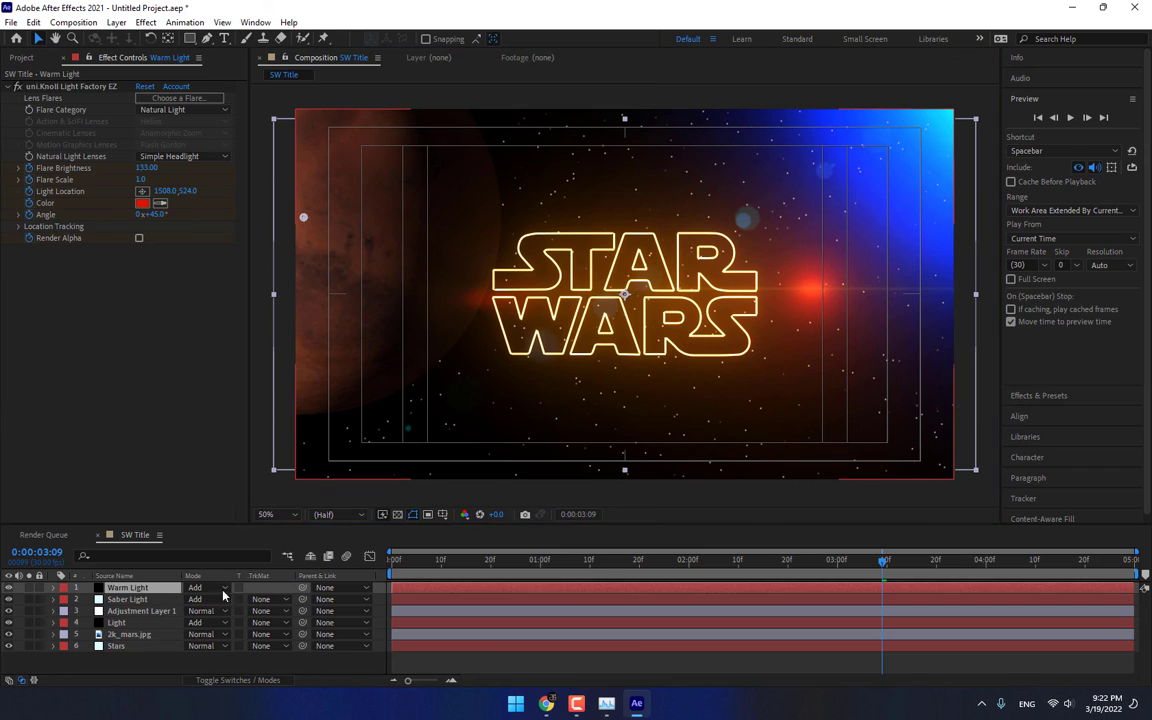
left_click(118, 622)
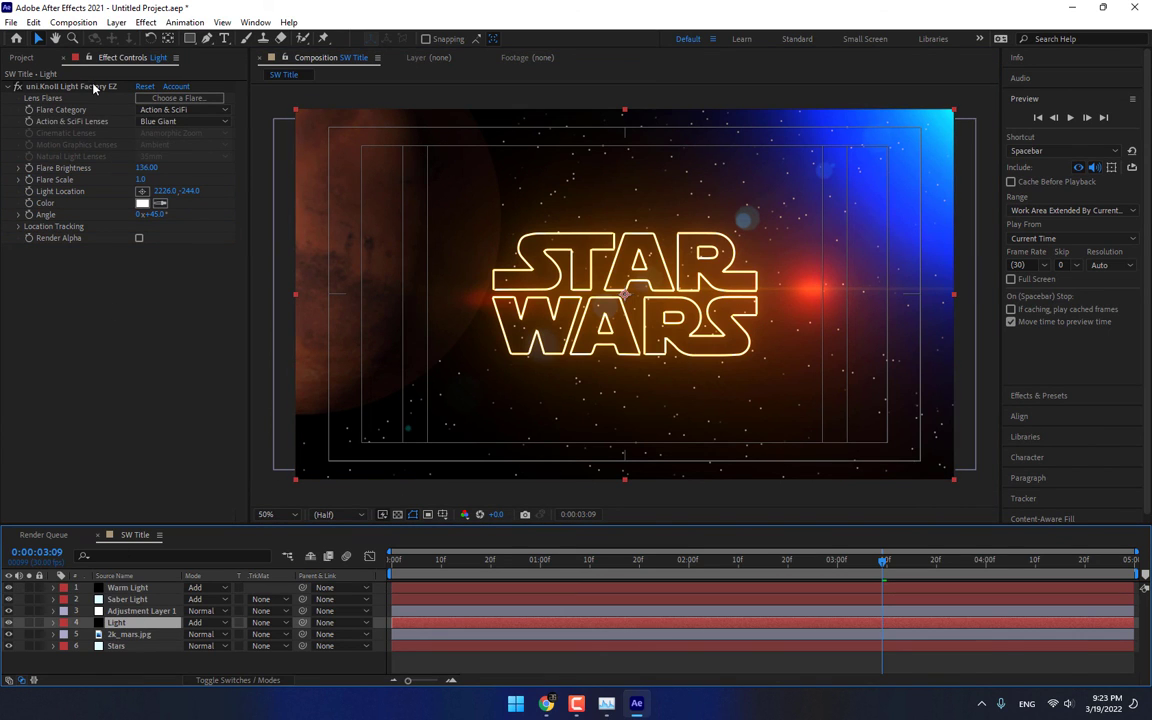
left_click(127, 587)
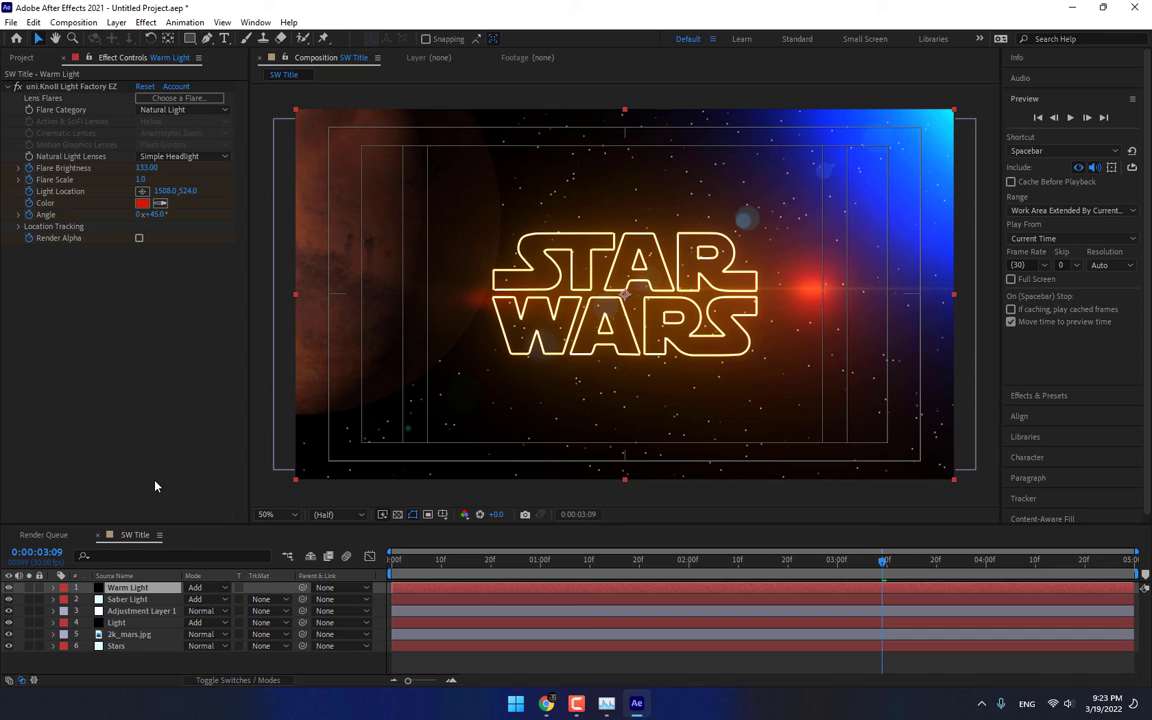
left_click(105, 86)
left_click_drag(810, 291, 753, 298)
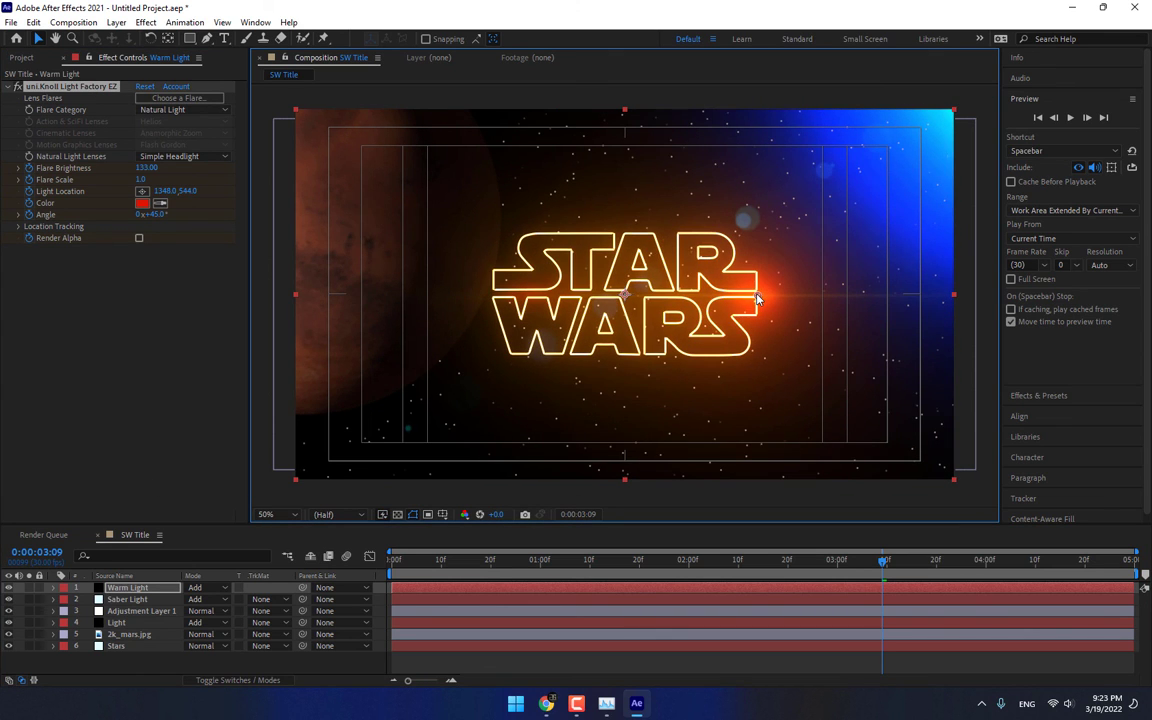